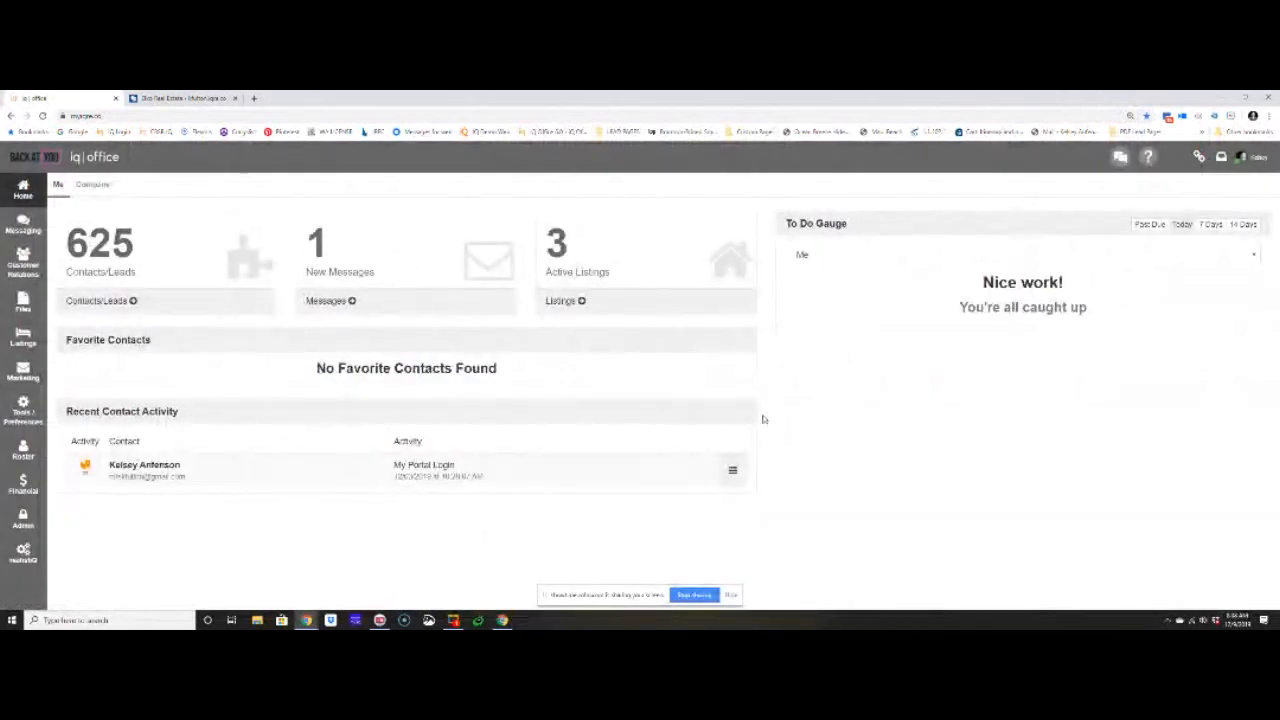
- Enlarge the page and open the My Surveys list from the miscellaneous marketing section
{"action": "key", "text": "ctrl+plus"}
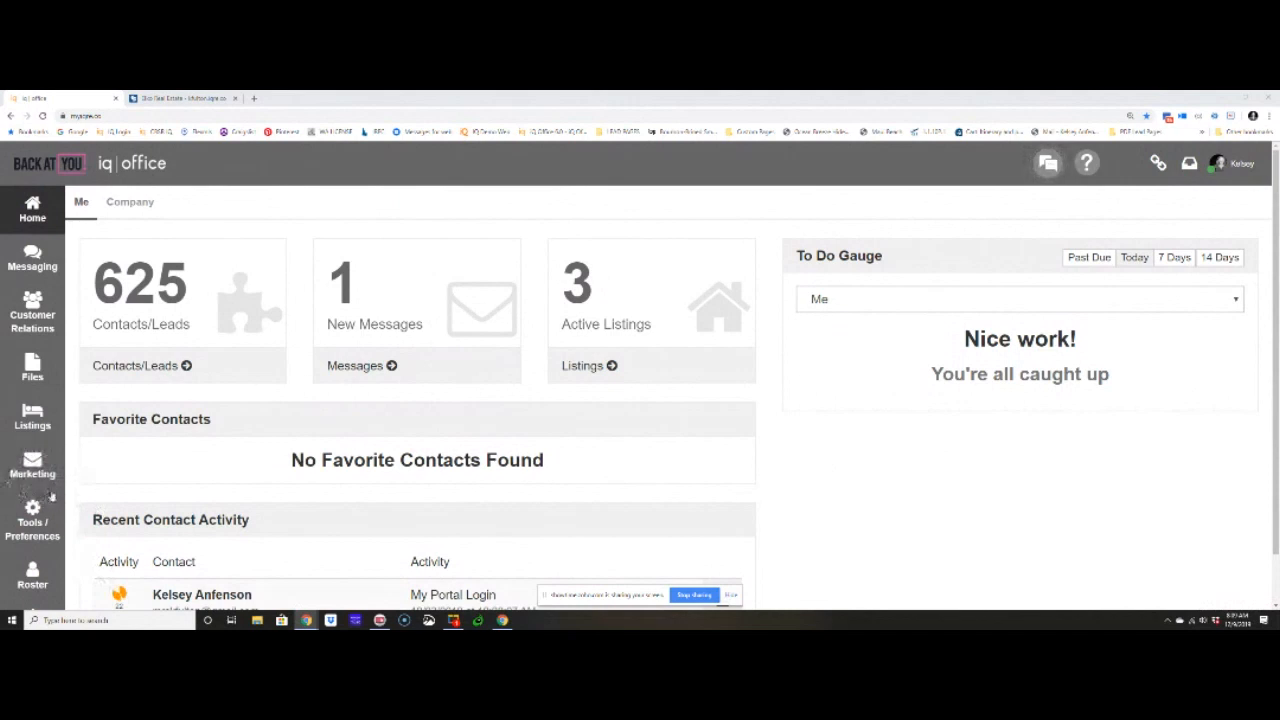
{"action": "left_click", "coordinate": [18, 470]}
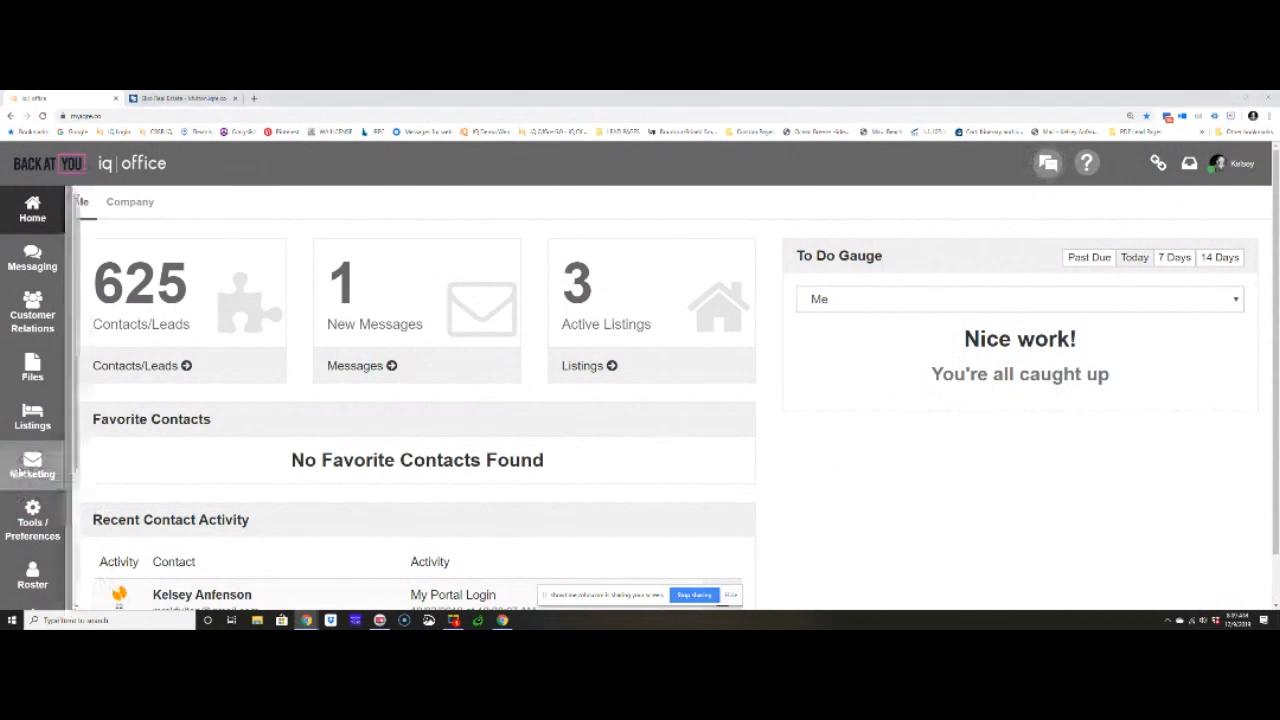
{"action": "scroll", "coordinate": [122, 452], "scroll_direction": "down", "scroll_amount": 2}
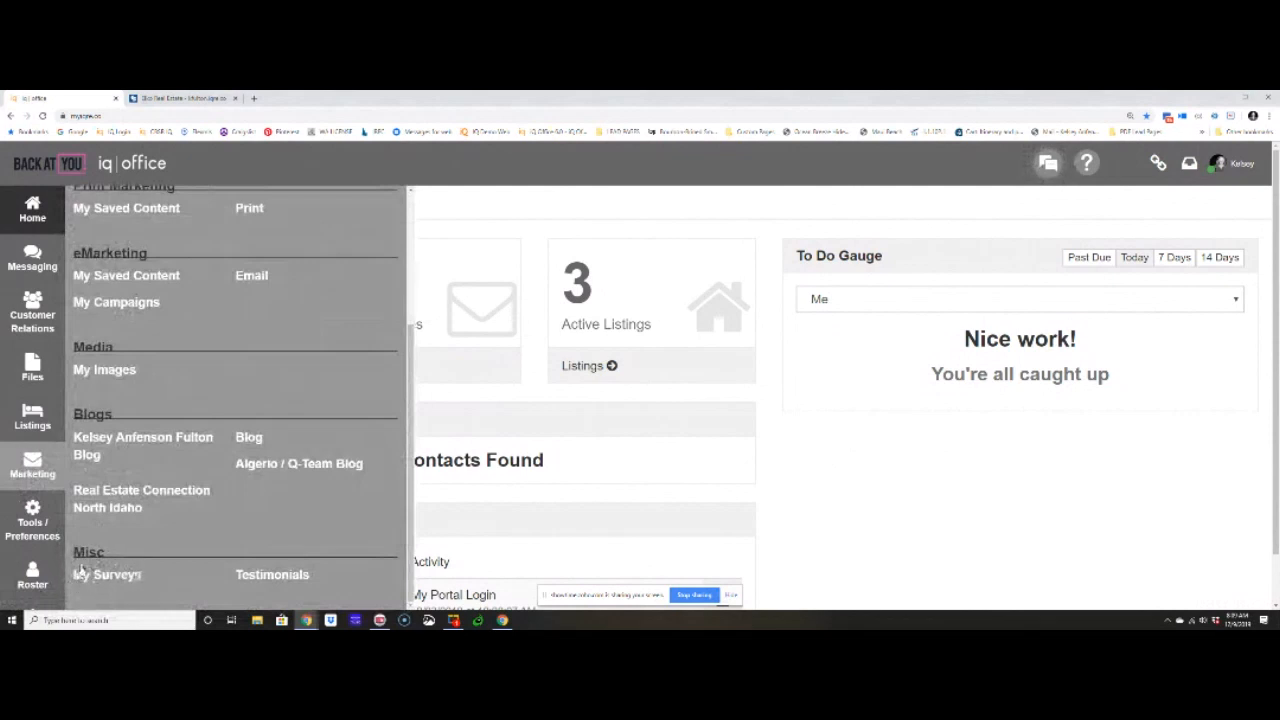
{"action": "left_click", "coordinate": [113, 573]}
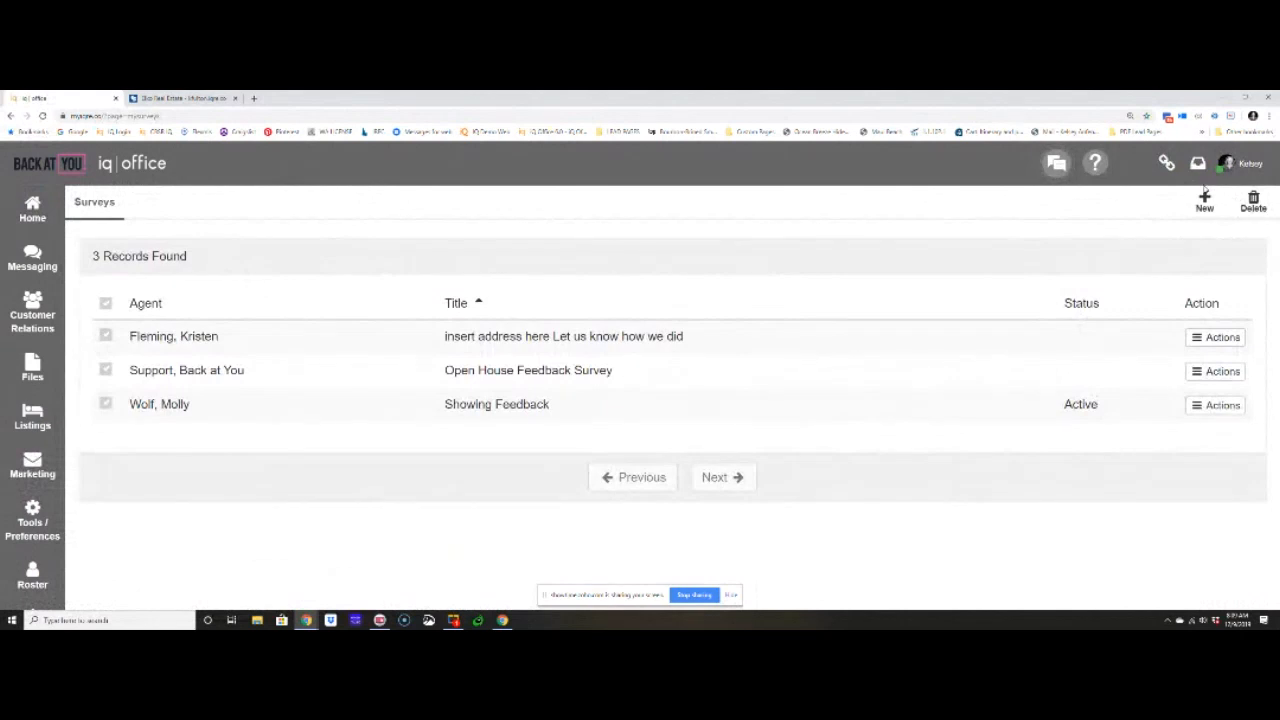
{"action": "left_click", "coordinate": [34, 465]}
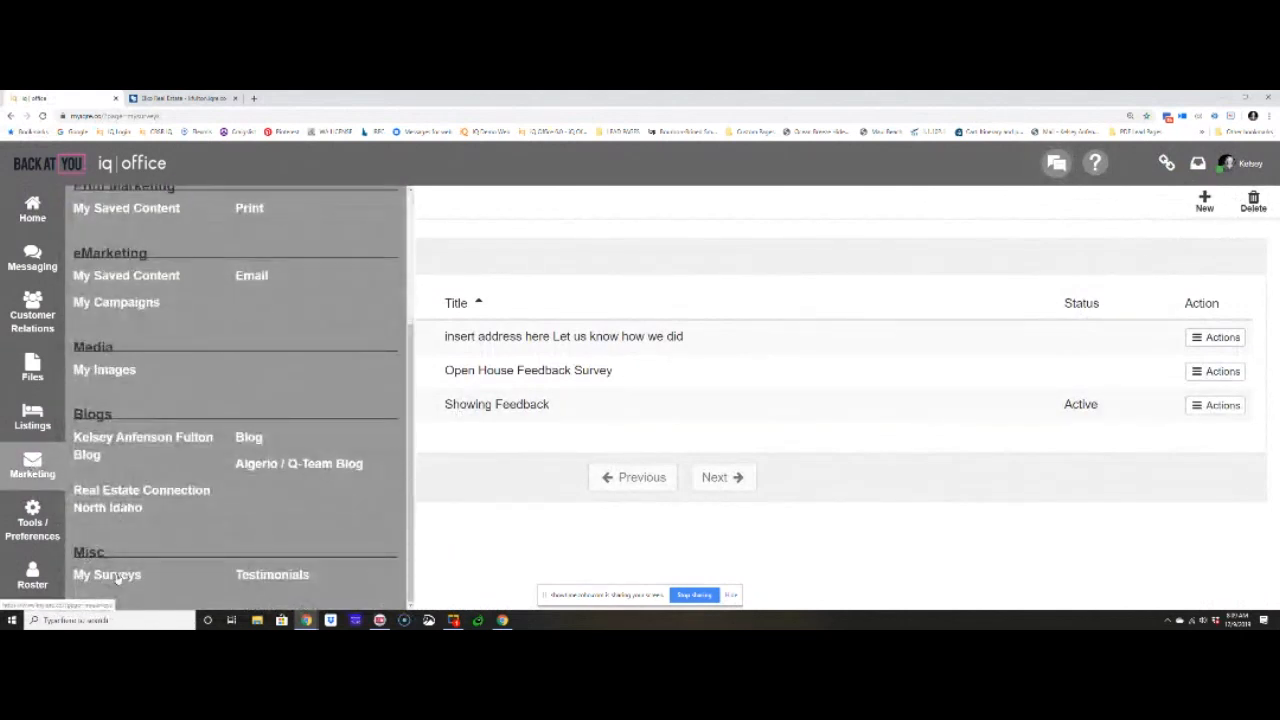
{"action": "scroll", "coordinate": [365, 235], "scroll_direction": "up", "scroll_amount": 3}
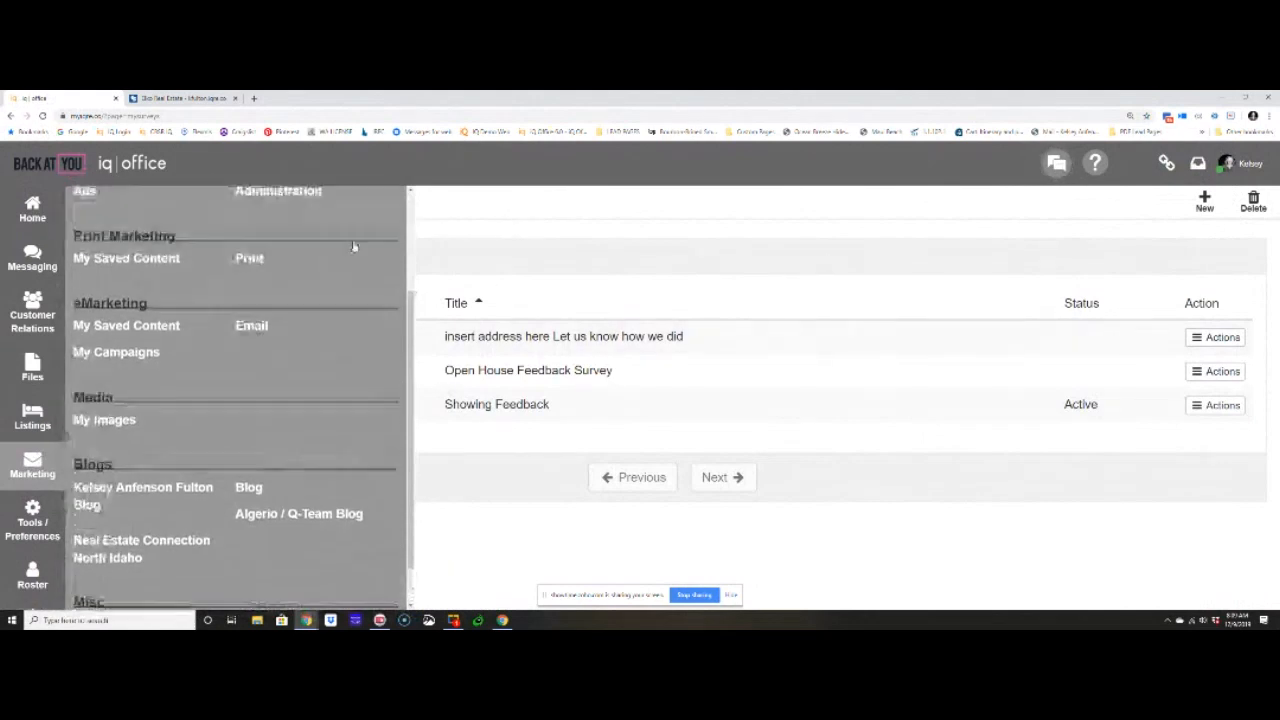
{"action": "left_click", "coordinate": [389, 203]}
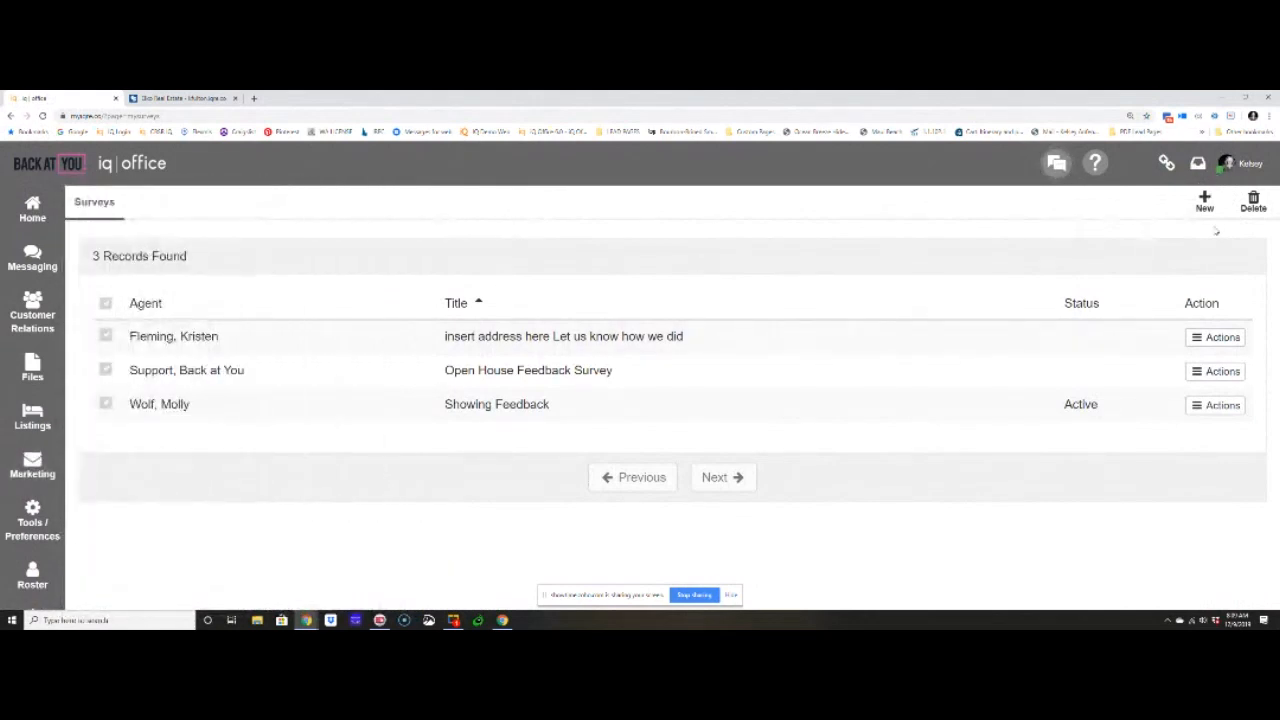
{"action": "left_click", "coordinate": [1204, 203]}
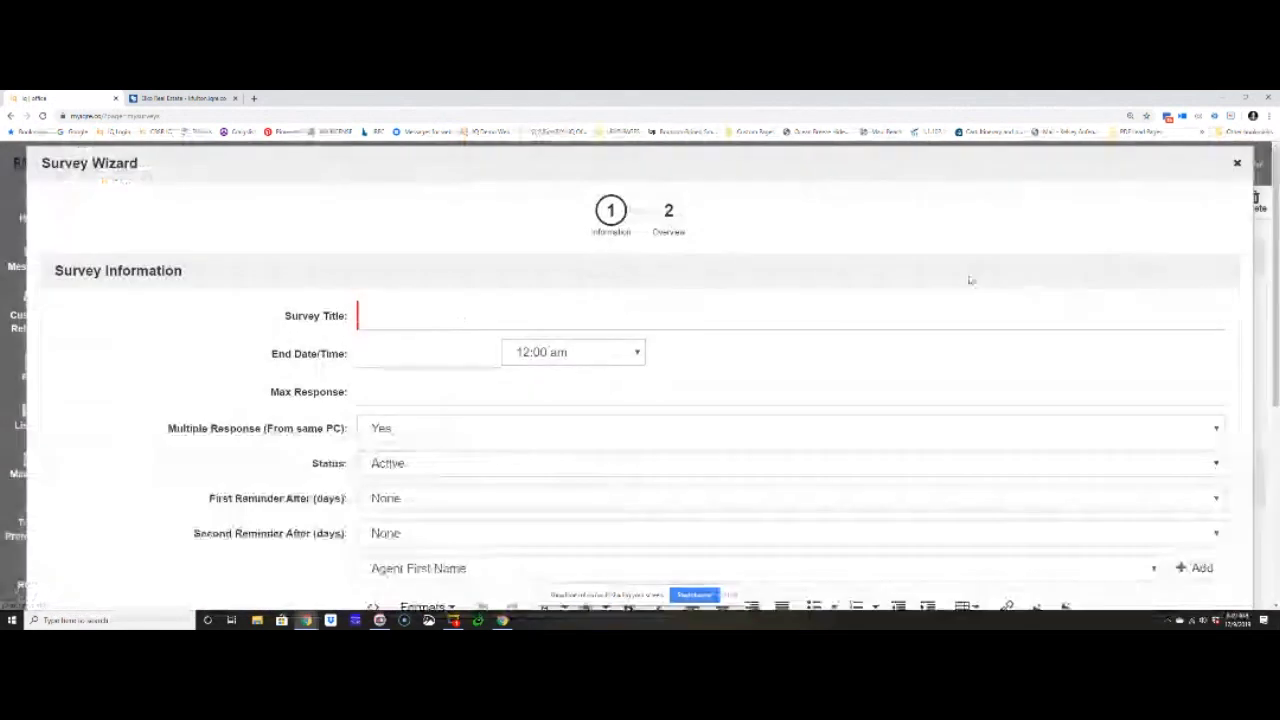
{"action": "left_click", "coordinate": [473, 326]}
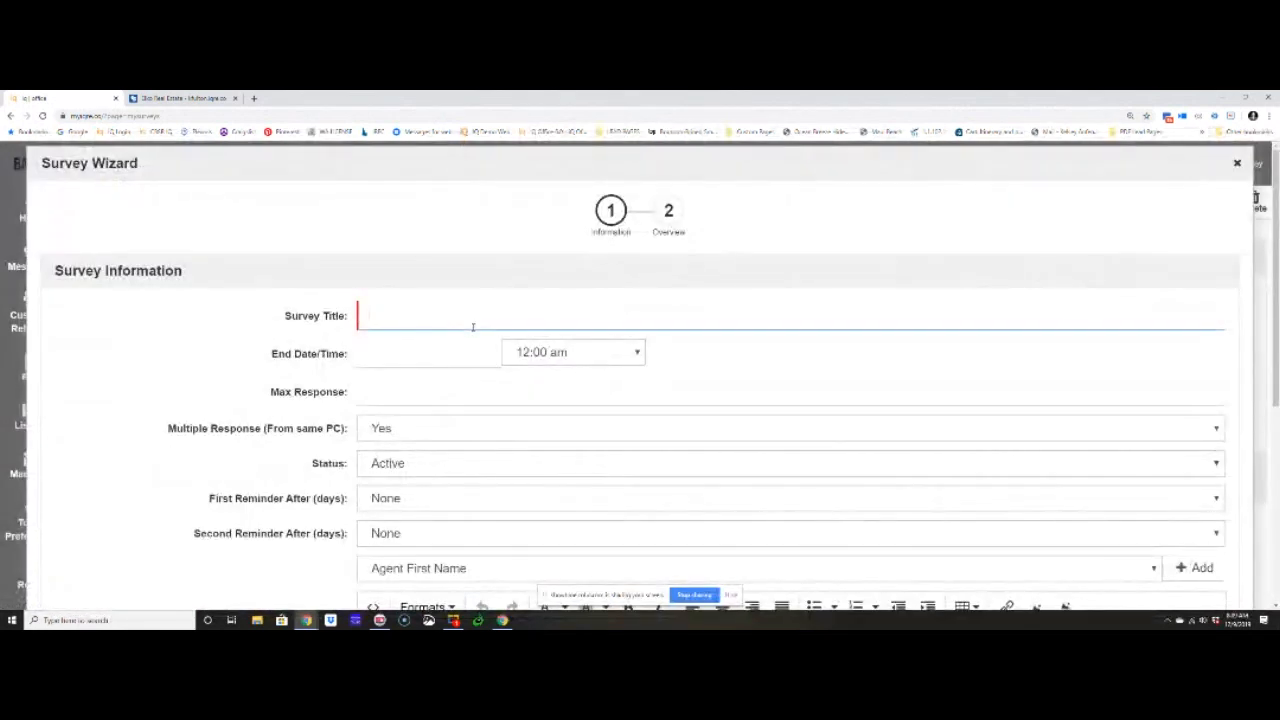
{"action": "type", "text": "Transacat"}
{"action": "type", "text": "ion Sur"}
{"action": "type", "text": "cey"}
{"action": "key", "text": "BackSpace"}
{"action": "key", "text": "BackSpace"}
{"action": "key", "text": "BackSpace"}
{"action": "type", "text": "vey In House"}
{"action": "left_click_drag", "start_coordinate": [270, 353], "coordinate": [353, 357]}
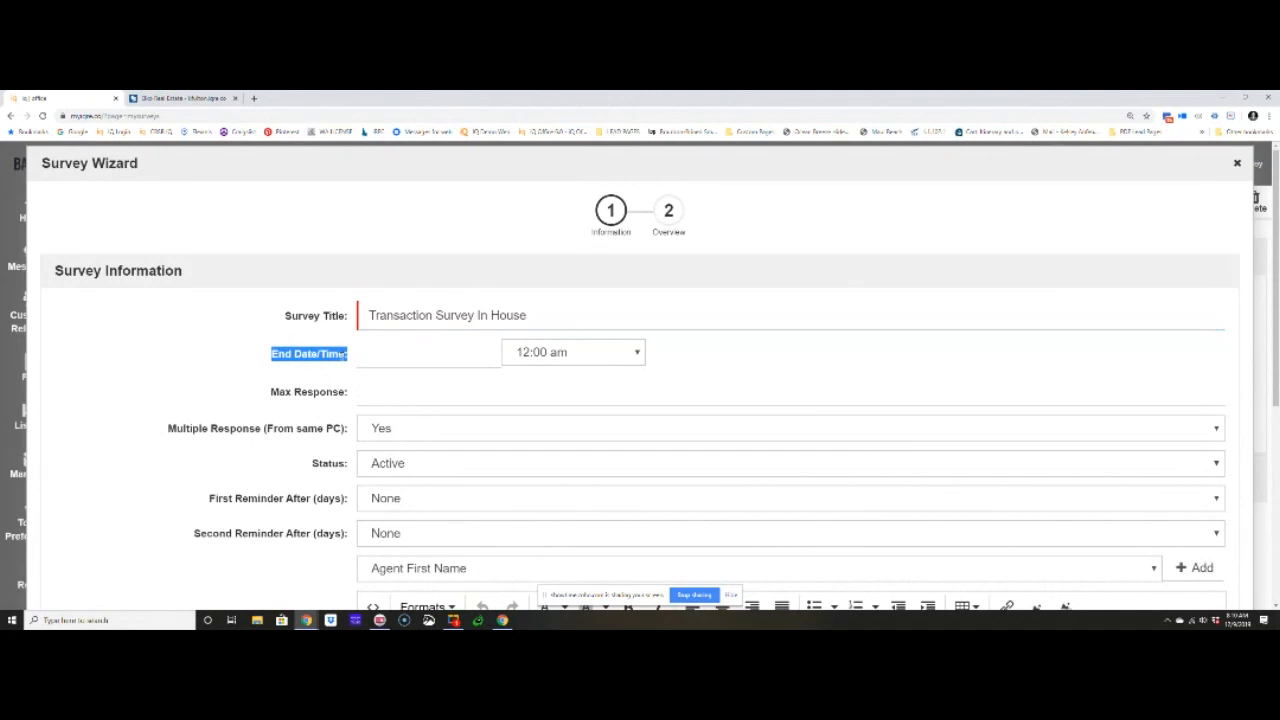
{"action": "left_click", "coordinate": [381, 350]}
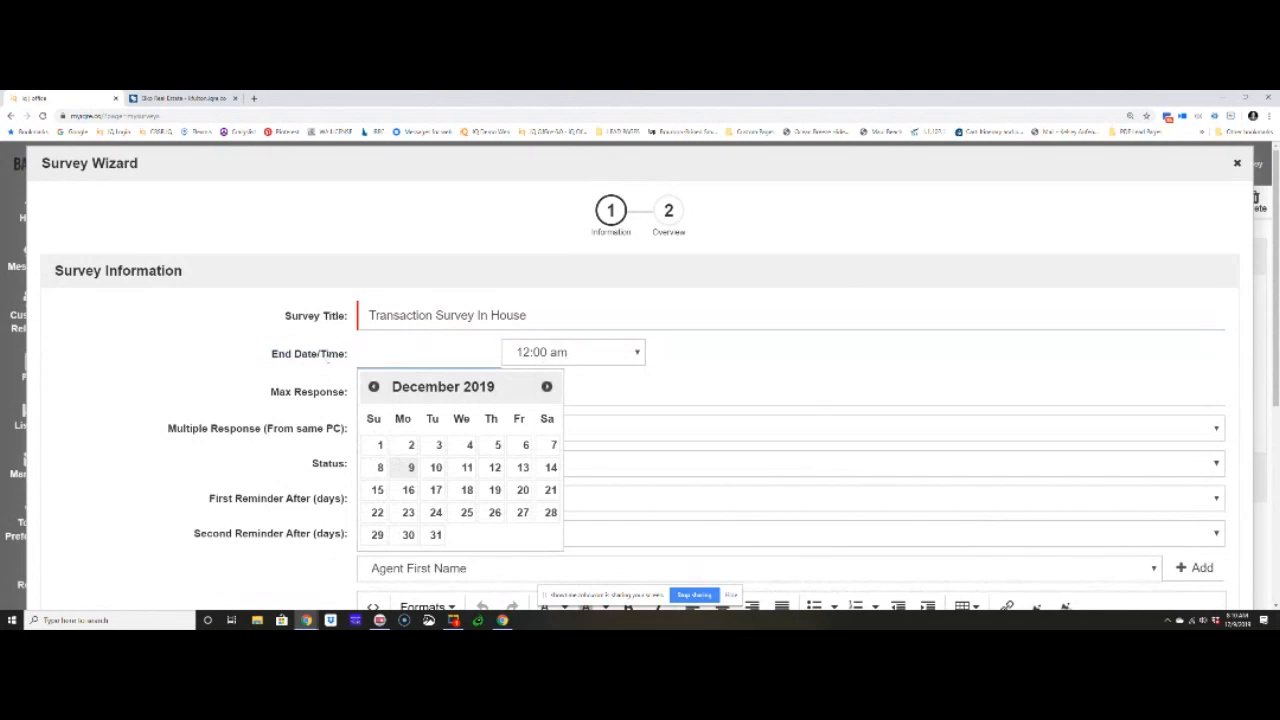
{"action": "left_click", "coordinate": [326, 360]}
{"action": "left_click_drag", "start_coordinate": [271, 392], "coordinate": [347, 393]}
{"action": "left_click", "coordinate": [455, 392]}
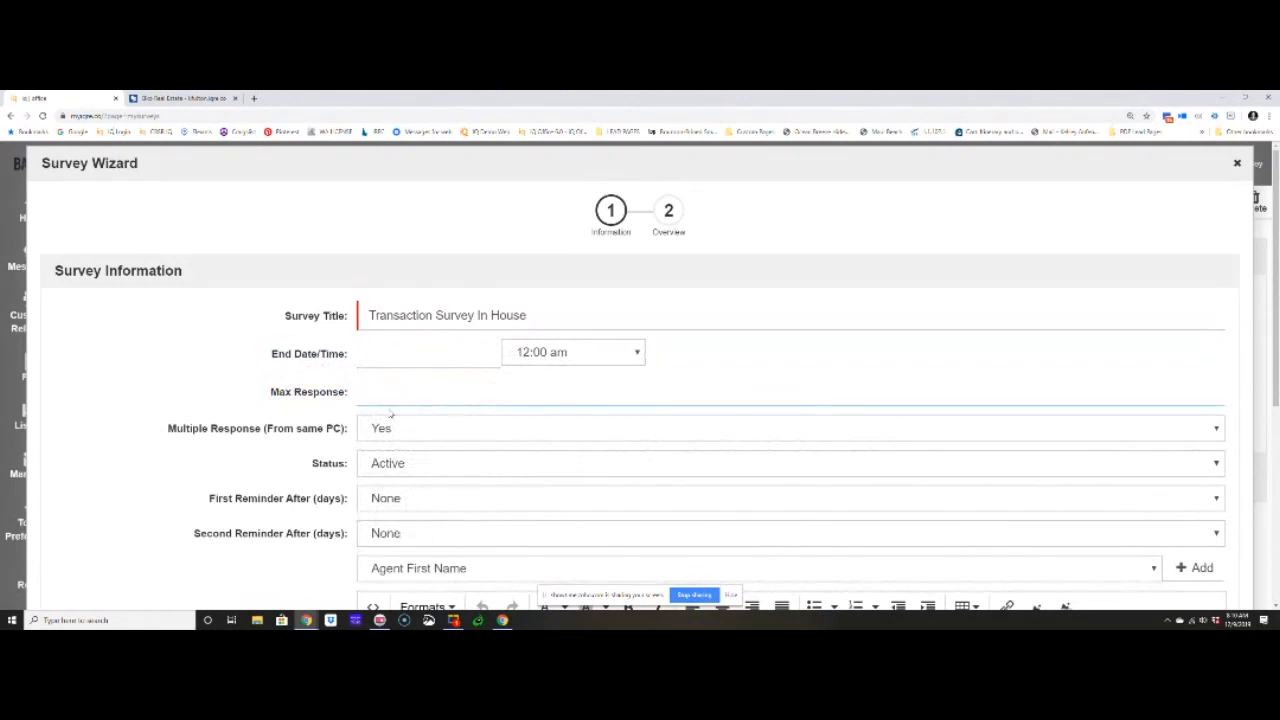
{"action": "left_click", "coordinate": [1236, 164]}
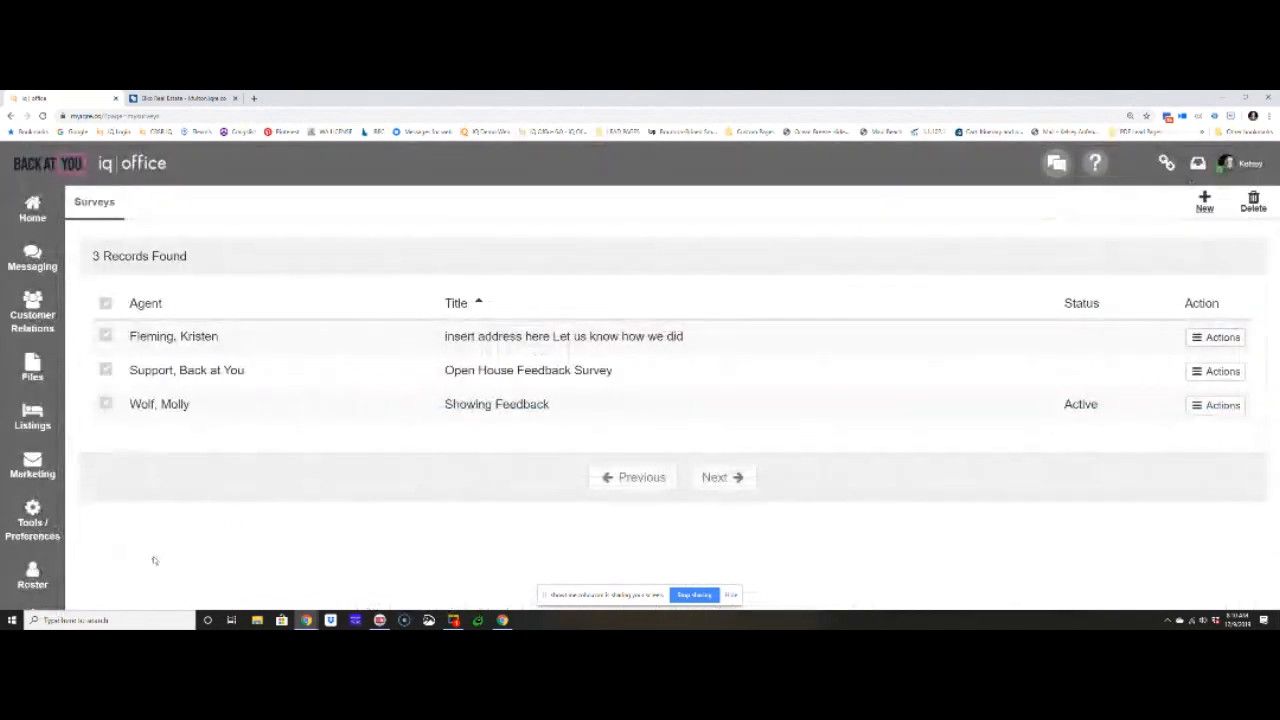
- Reduce the page zoom and view the company-level surveys list in the admin area's content management section
{"action": "key", "text": "ctrl+minus"}
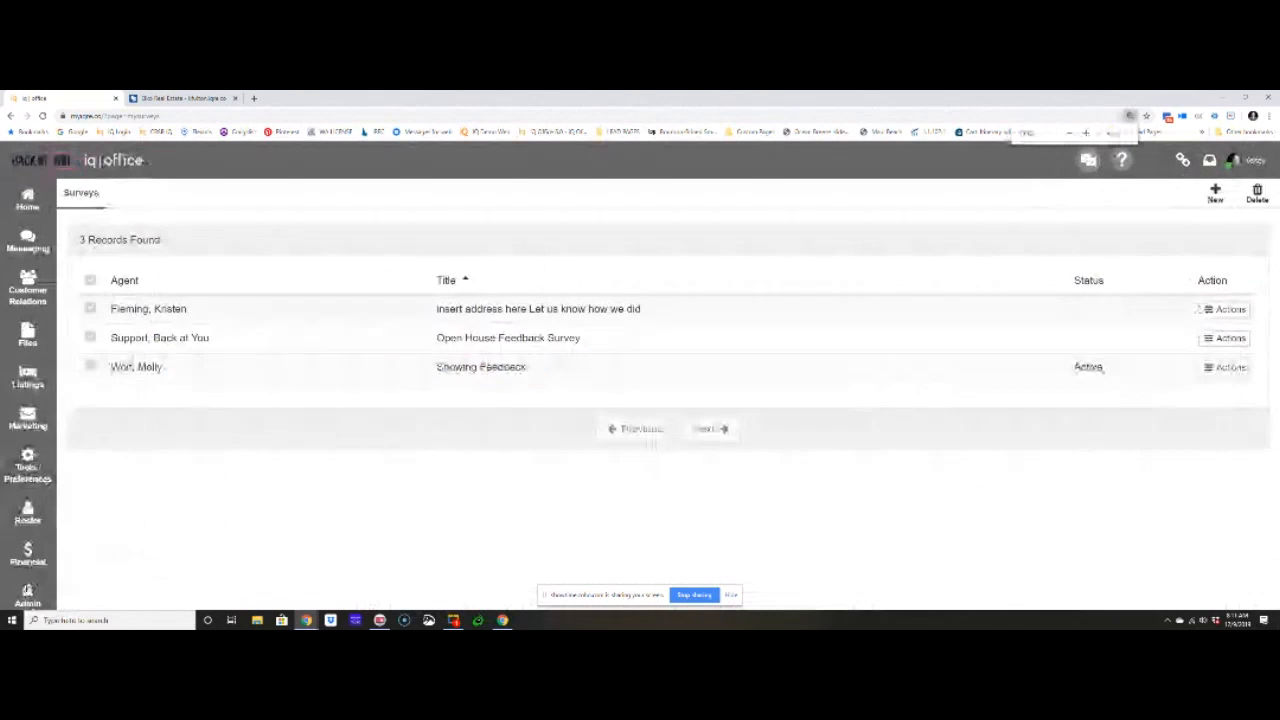
{"action": "left_click", "coordinate": [29, 593]}
{"action": "scroll", "coordinate": [100, 523], "scroll_direction": "down", "scroll_amount": 6}
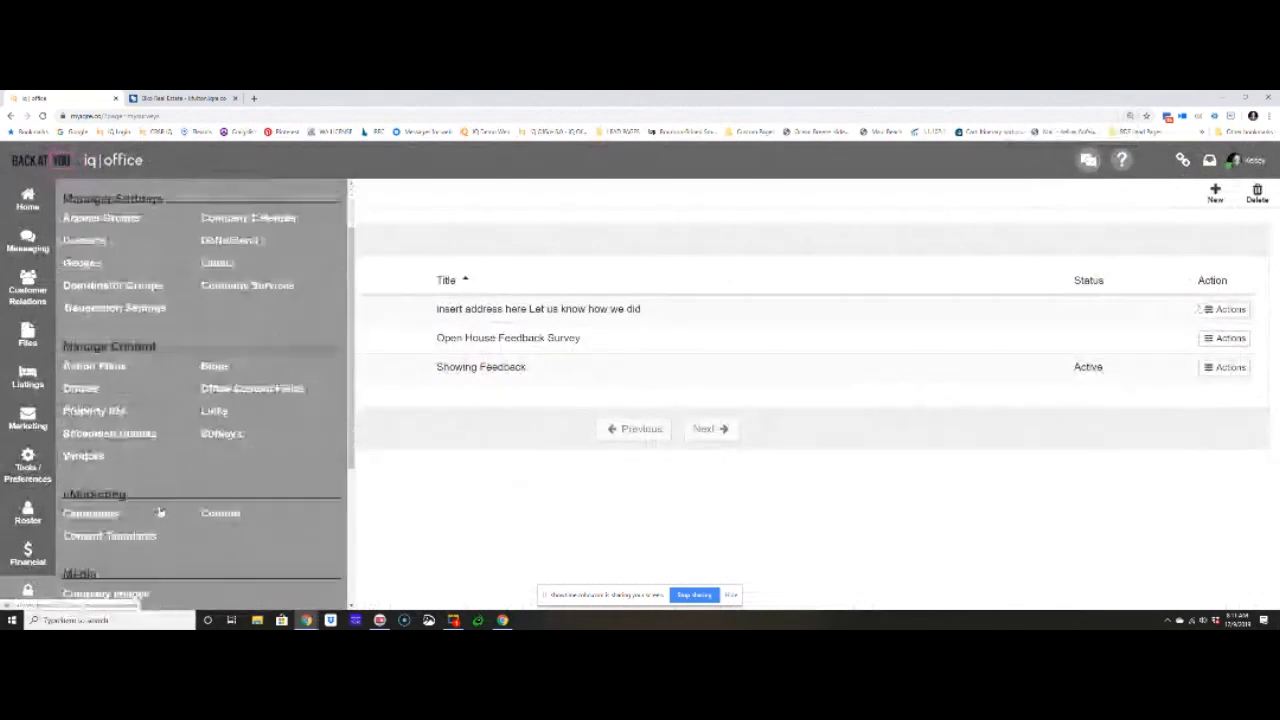
{"action": "scroll", "coordinate": [159, 512], "scroll_direction": "up", "scroll_amount": 6}
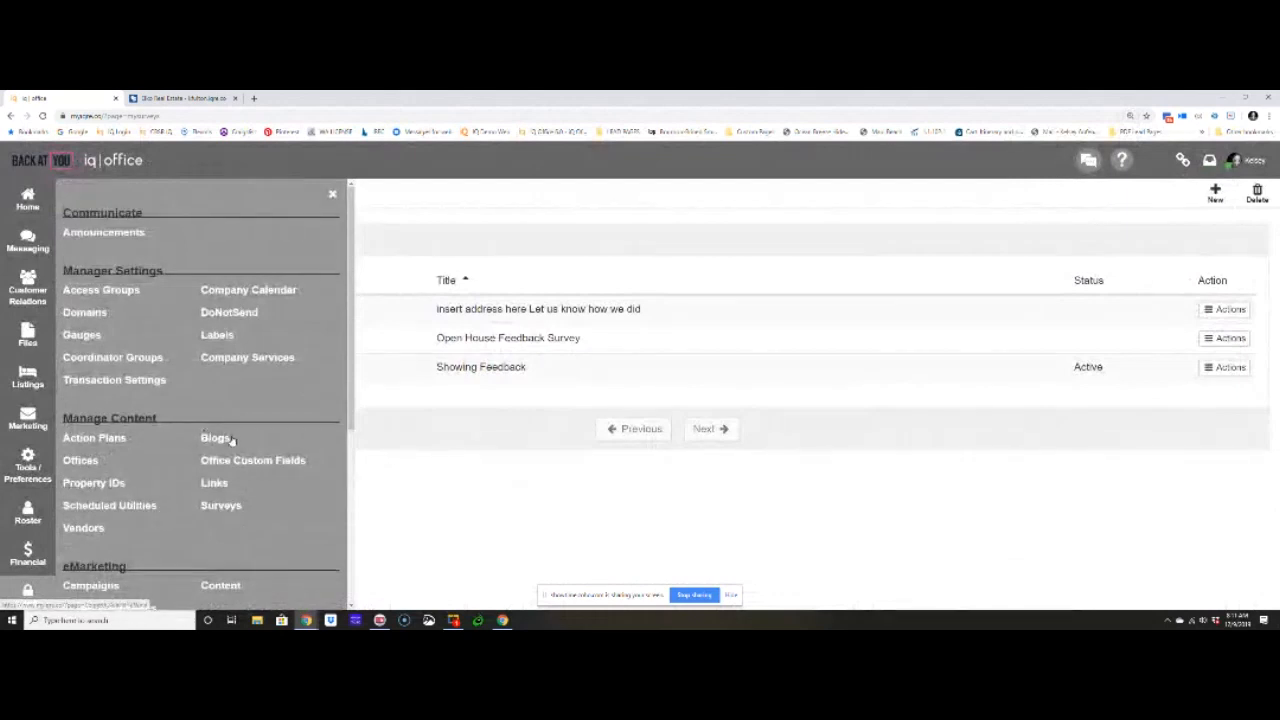
{"action": "left_click", "coordinate": [222, 506]}
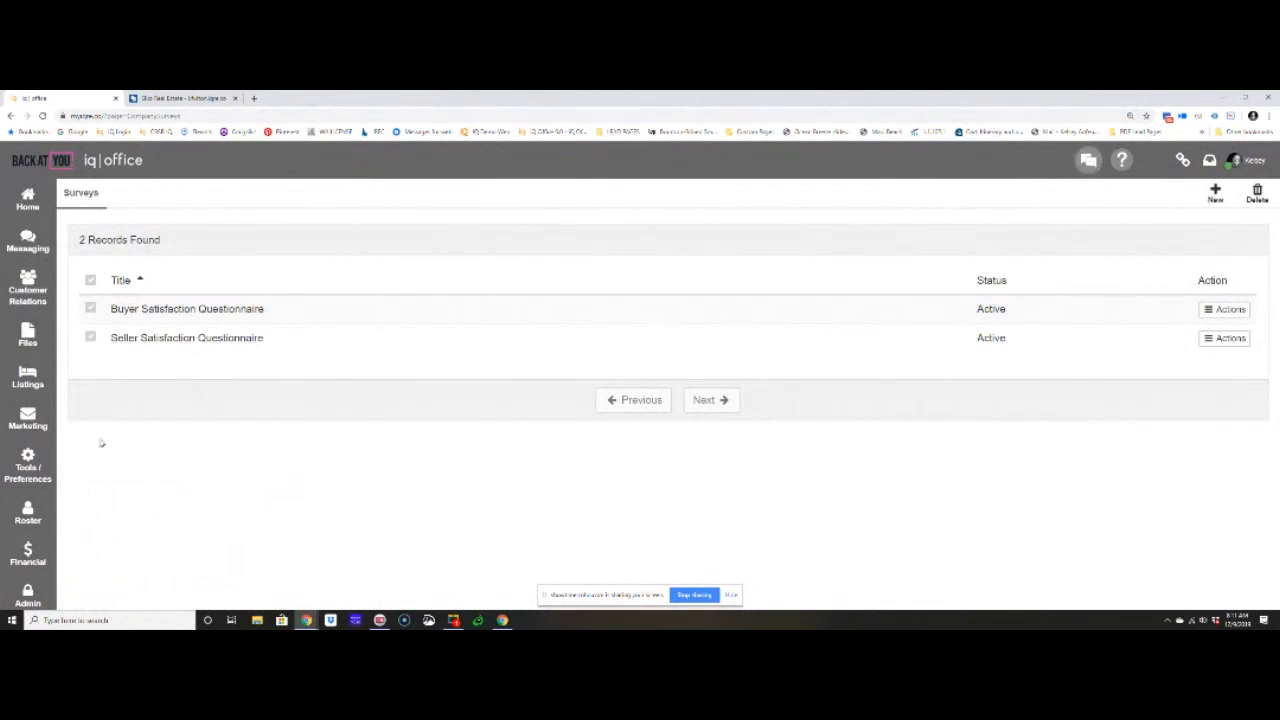
{"action": "left_click", "coordinate": [113, 308]}
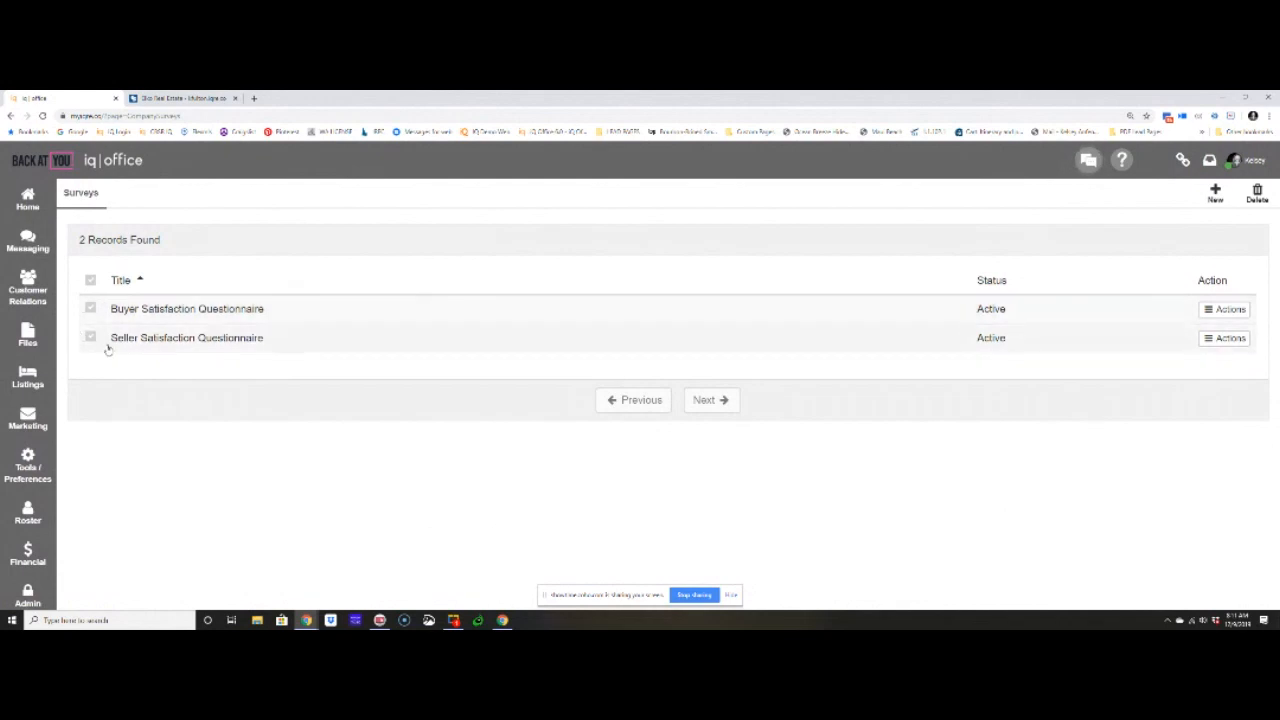
- Return to My Surveys and start a new survey titled "Transaction Survey In House"
{"action": "left_click", "coordinate": [28, 462]}
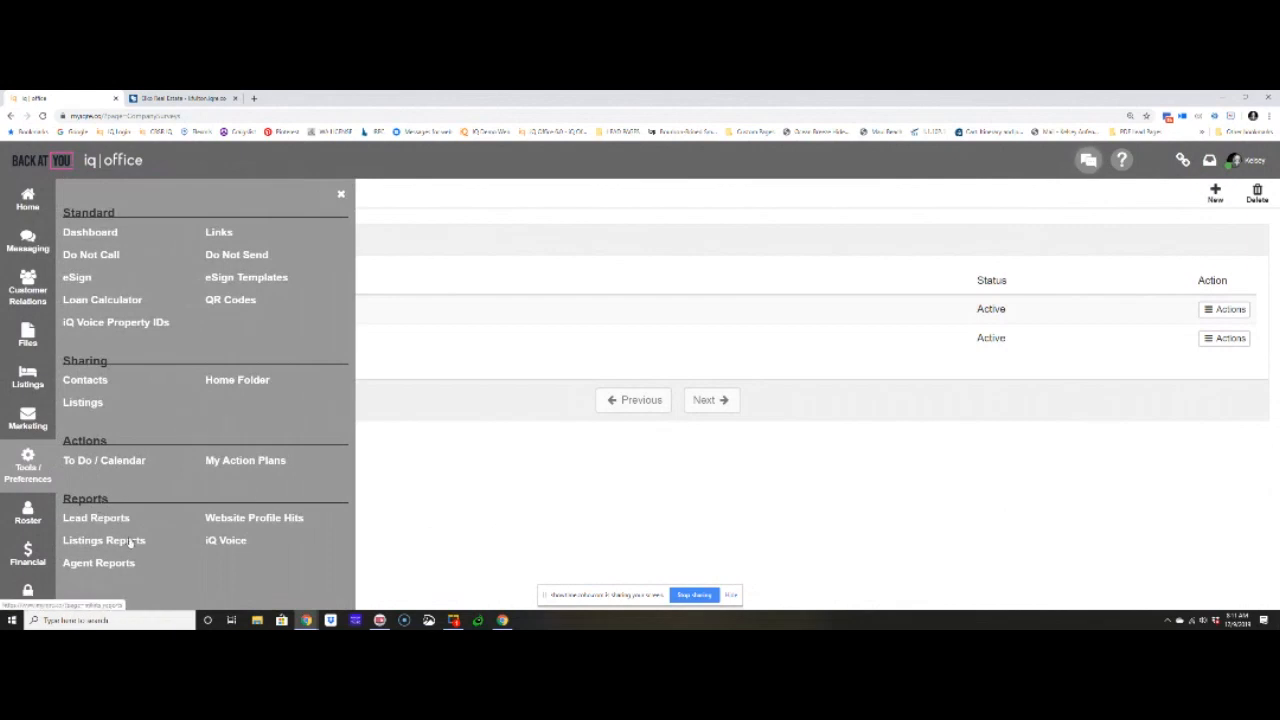
{"action": "left_click", "coordinate": [22, 416]}
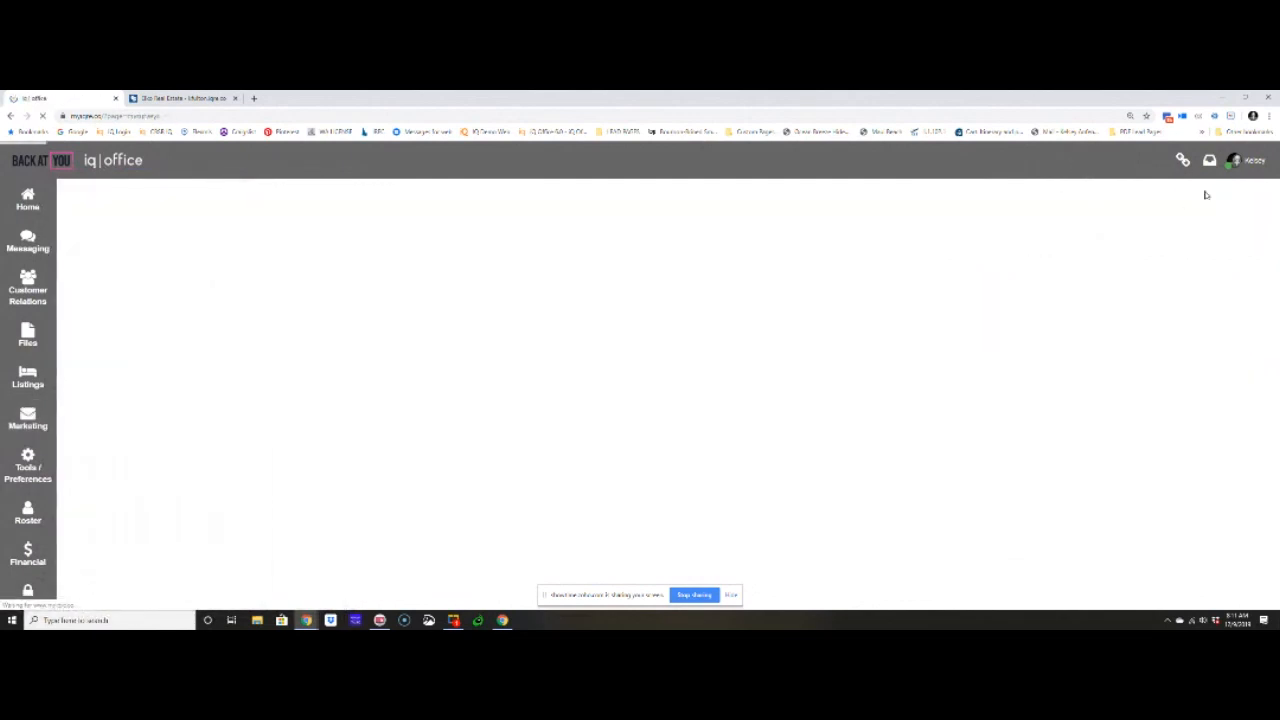
{"action": "left_click", "coordinate": [1215, 192]}
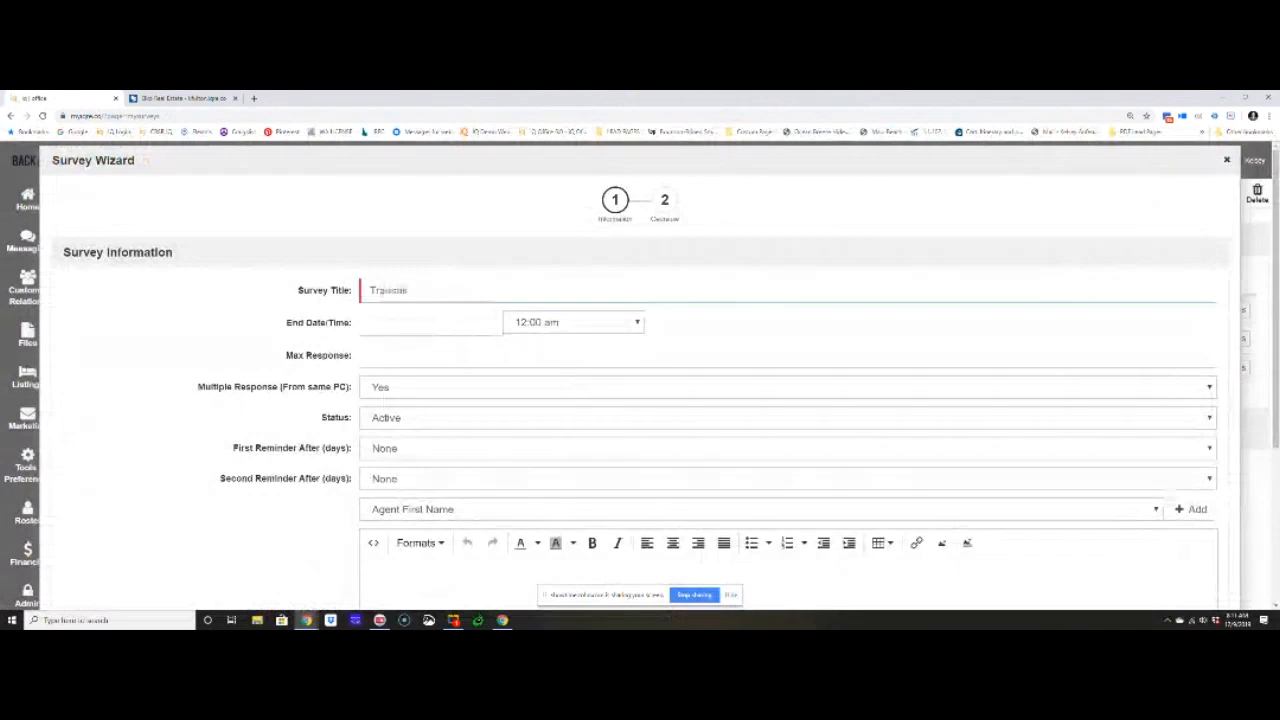
{"action": "type", "text": "Transaction Survery In House"}
{"action": "left_click_drag", "start_coordinate": [198, 390], "coordinate": [371, 387]}
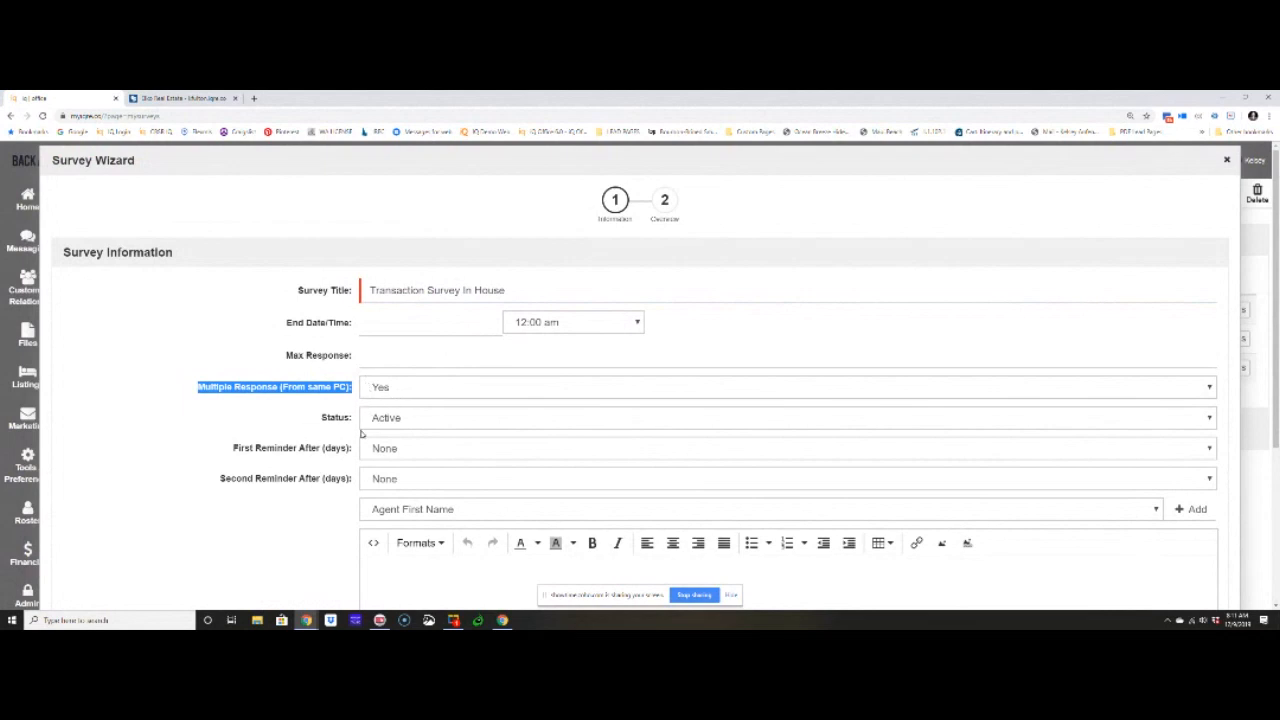
{"action": "left_click_drag", "start_coordinate": [232, 453], "coordinate": [368, 452]}
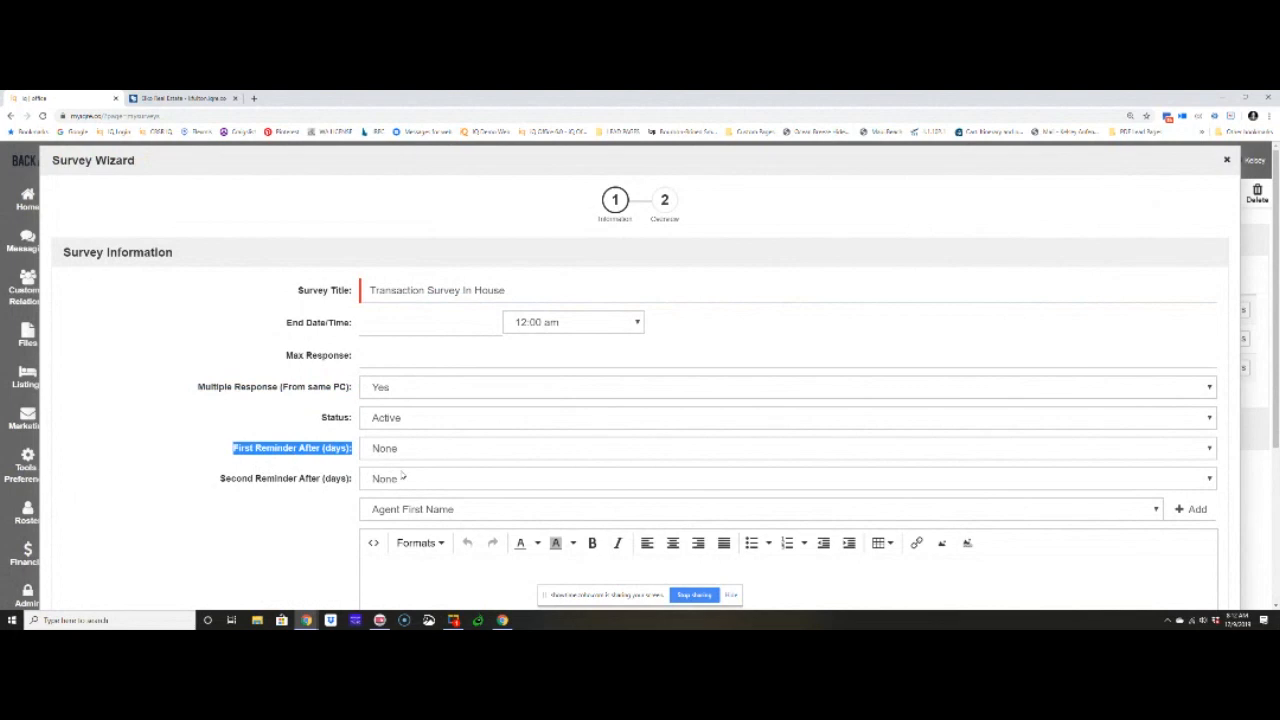
- Begin the survey's completion message with the greeting "Hello!" on its own line
{"action": "scroll", "coordinate": [380, 458], "scroll_direction": "down", "scroll_amount": 2}
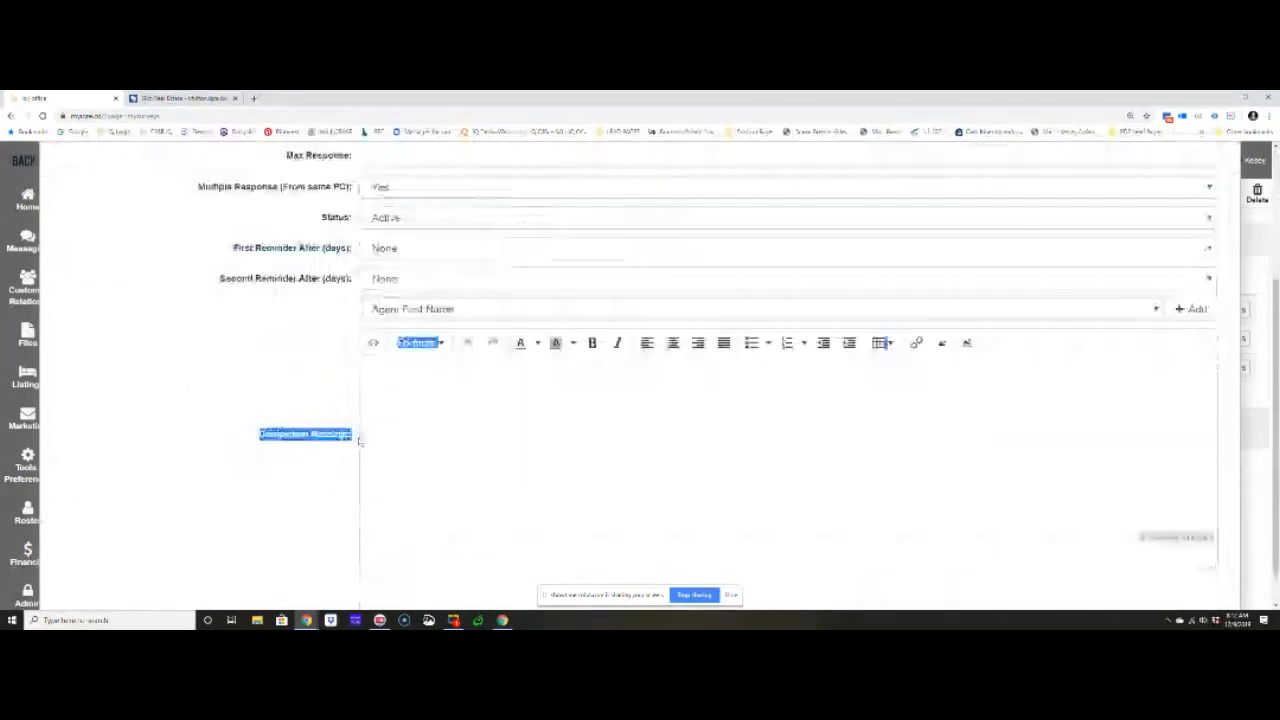
{"action": "left_click", "coordinate": [433, 434]}
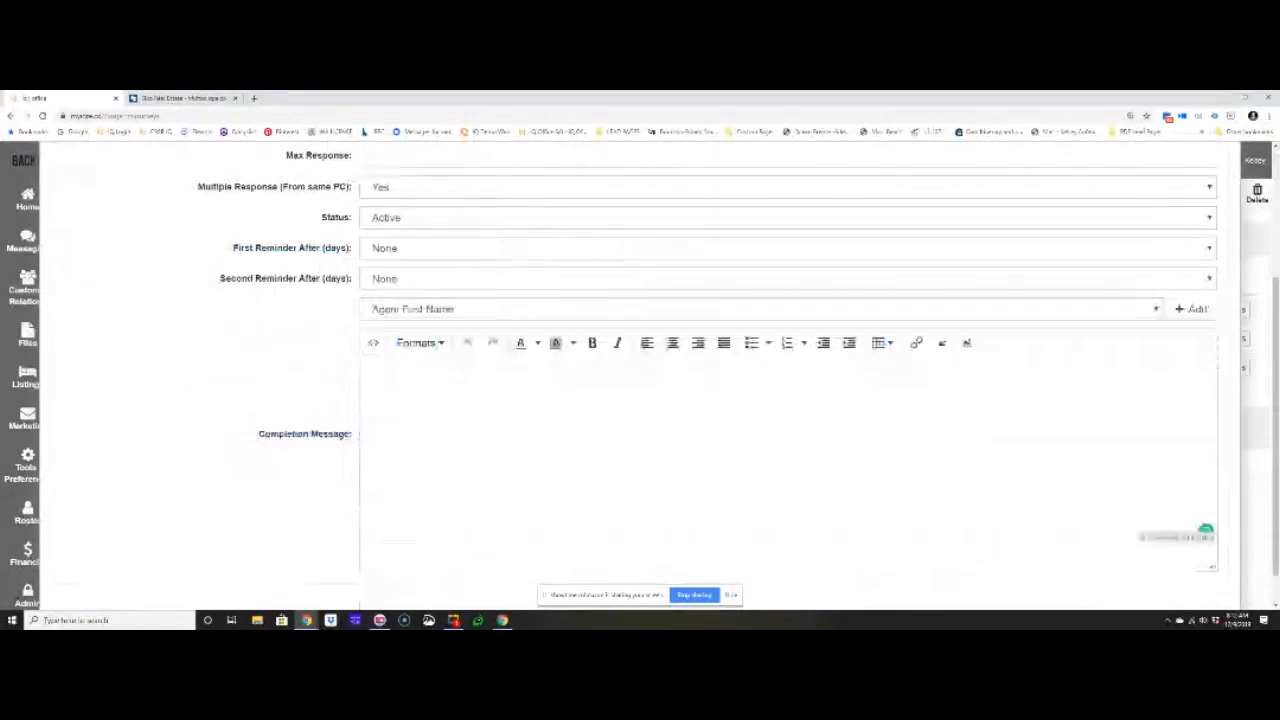
{"action": "type", "text": "Hello"}
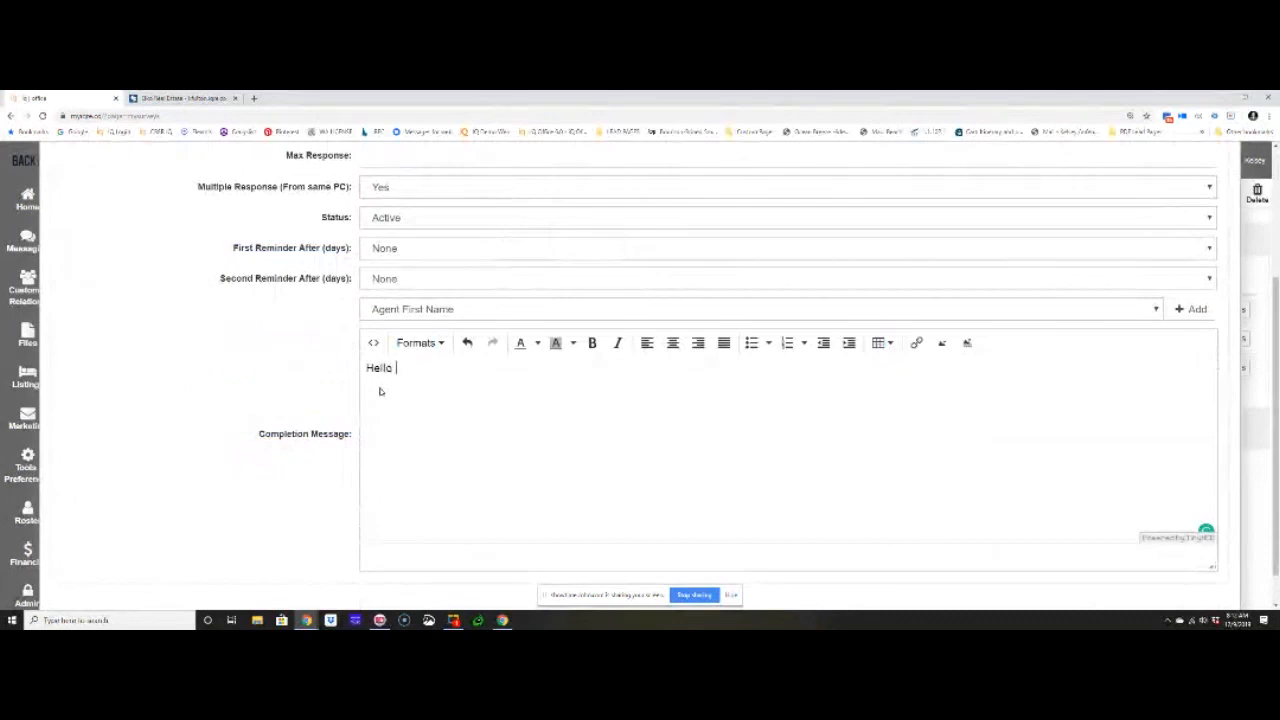
{"action": "left_click", "coordinate": [425, 312]}
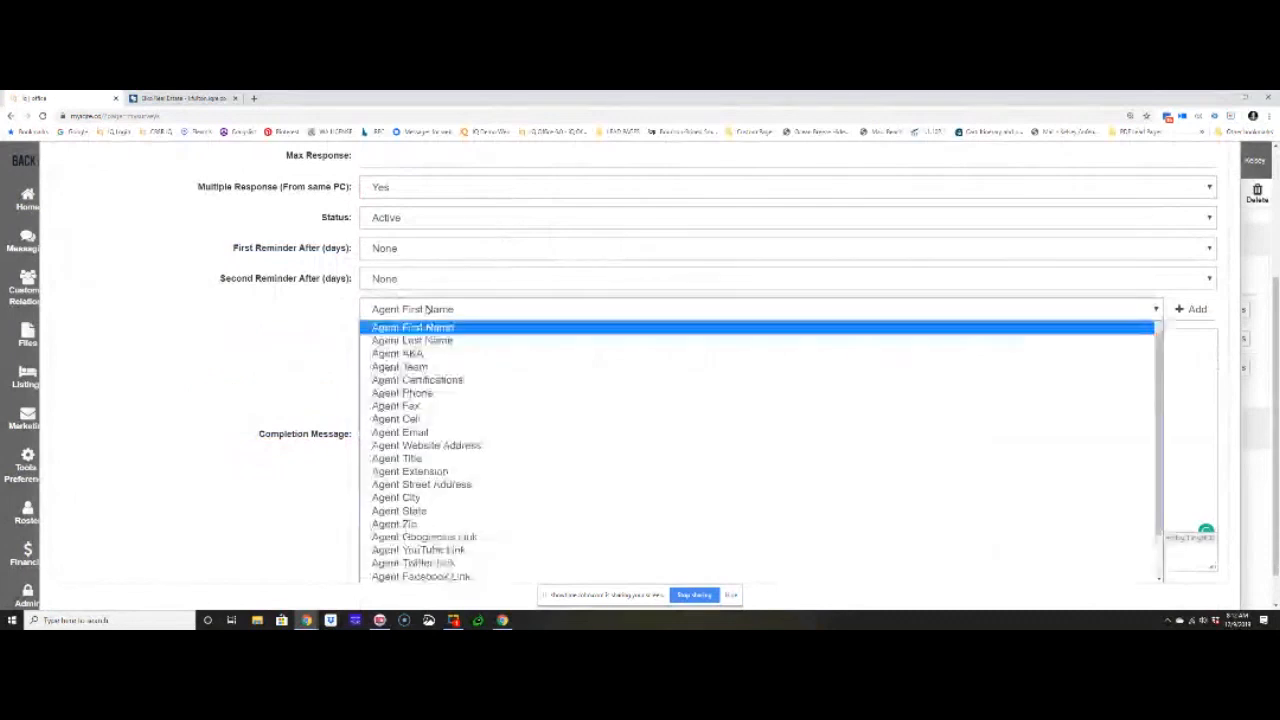
{"action": "scroll", "coordinate": [448, 410], "scroll_direction": "down", "scroll_amount": 1}
{"action": "scroll", "coordinate": [448, 410], "scroll_direction": "up", "scroll_amount": 1}
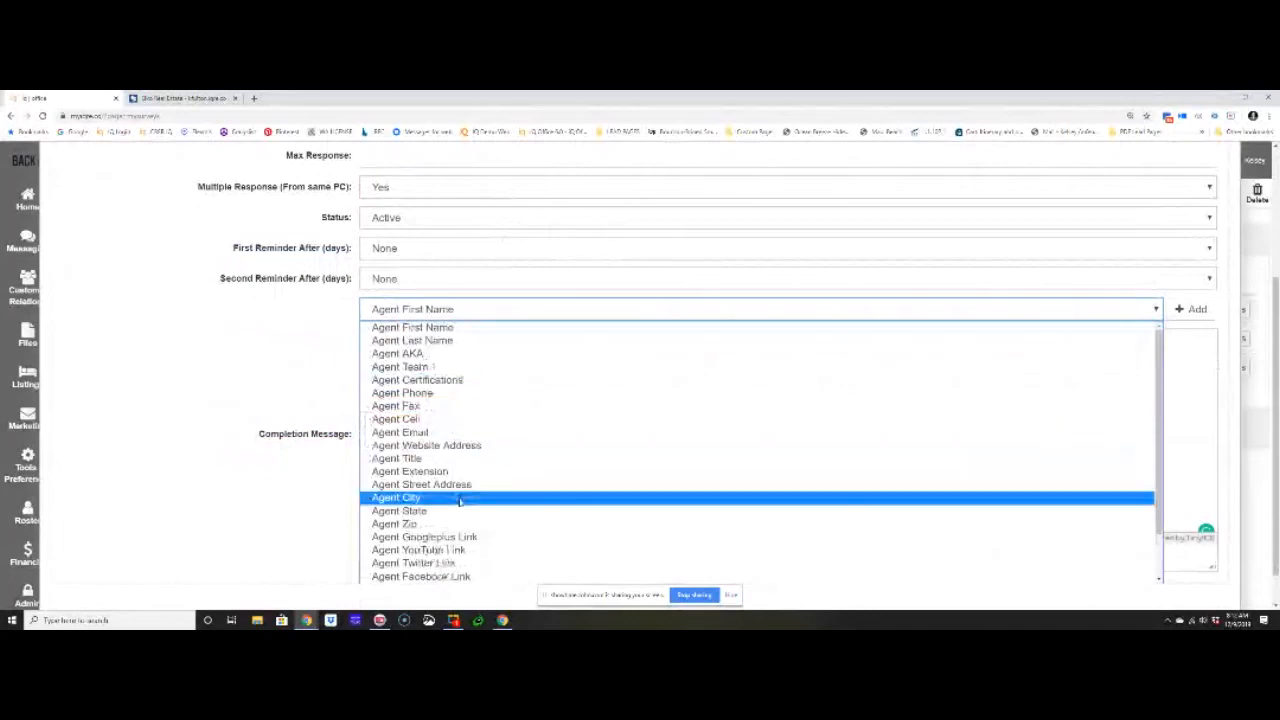
{"action": "left_click", "coordinate": [252, 396]}
{"action": "left_click", "coordinate": [425, 372]}
{"action": "type", "text": "!"}
{"action": "key", "text": "Return"}
- Finish the completion message with "Thank you for participating in our survey! We look forward to working with you in the future." and the Agent First Name field
{"action": "type", "text": "Thank you"}
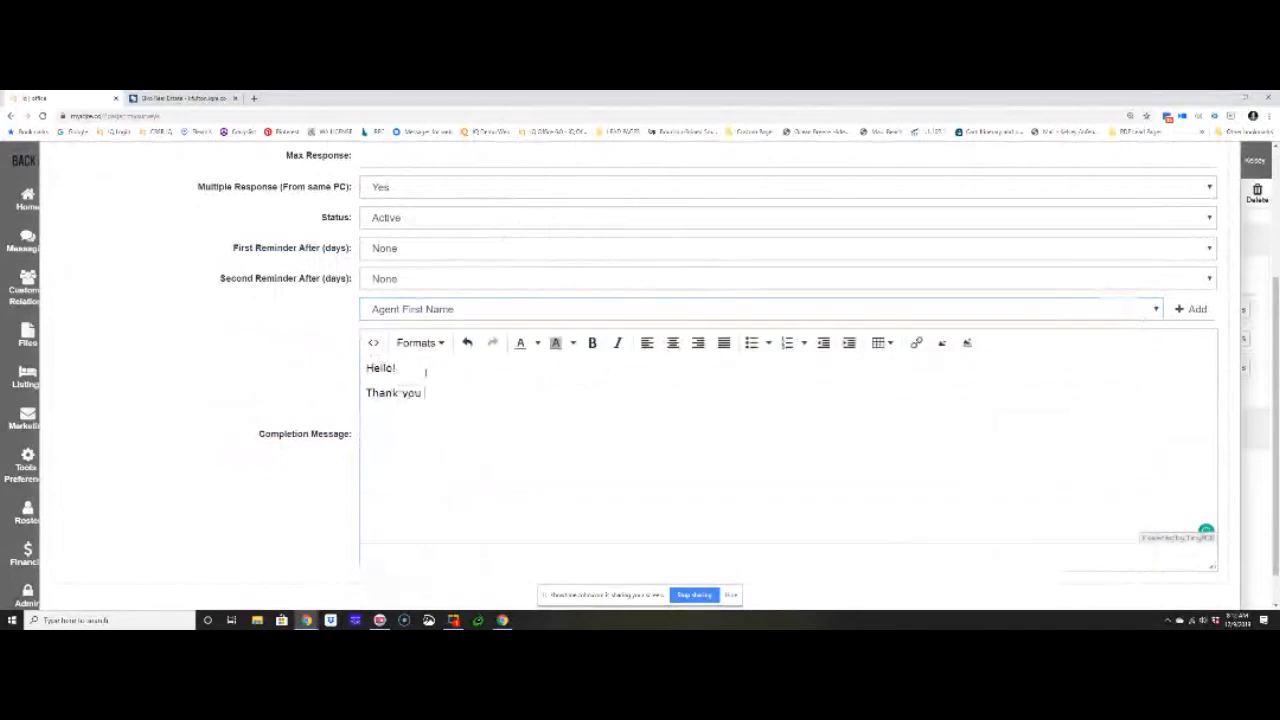
{"action": "type", "text": " for participating!"}
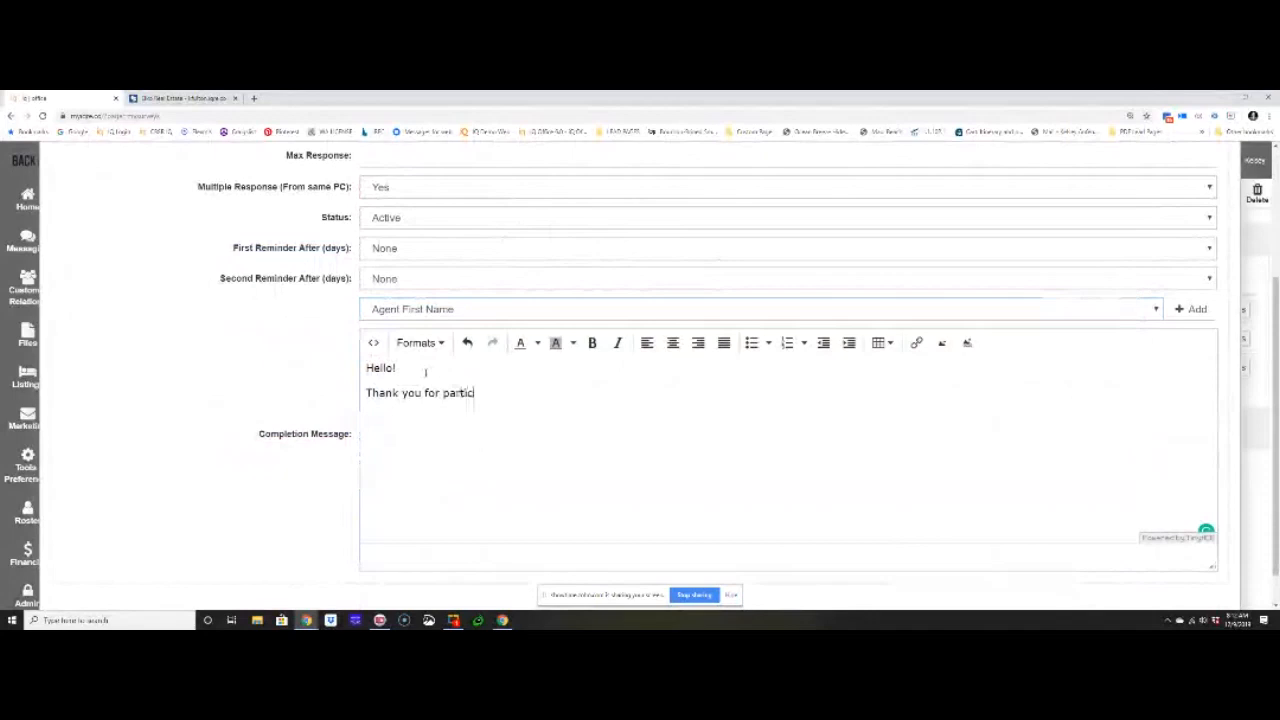
{"action": "key", "text": "BackSpace"}
{"action": "key", "text": "BackSpace"}
{"action": "type", "text": "in our"}
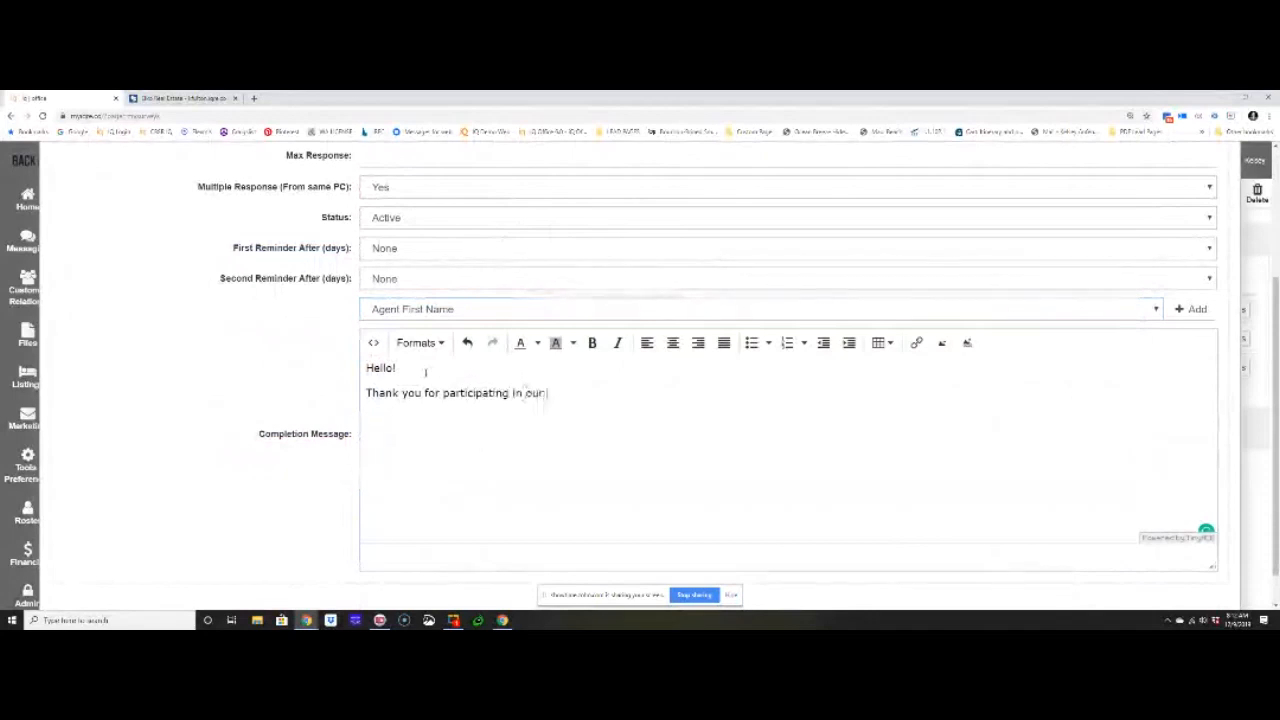
{"action": "type", "text": " survey! We look fowar"}
{"action": "key", "text": "BackSpace"}
{"action": "key", "text": "BackSpace"}
{"action": "key", "text": "BackSpace"}
{"action": "type", "text": "rw"}
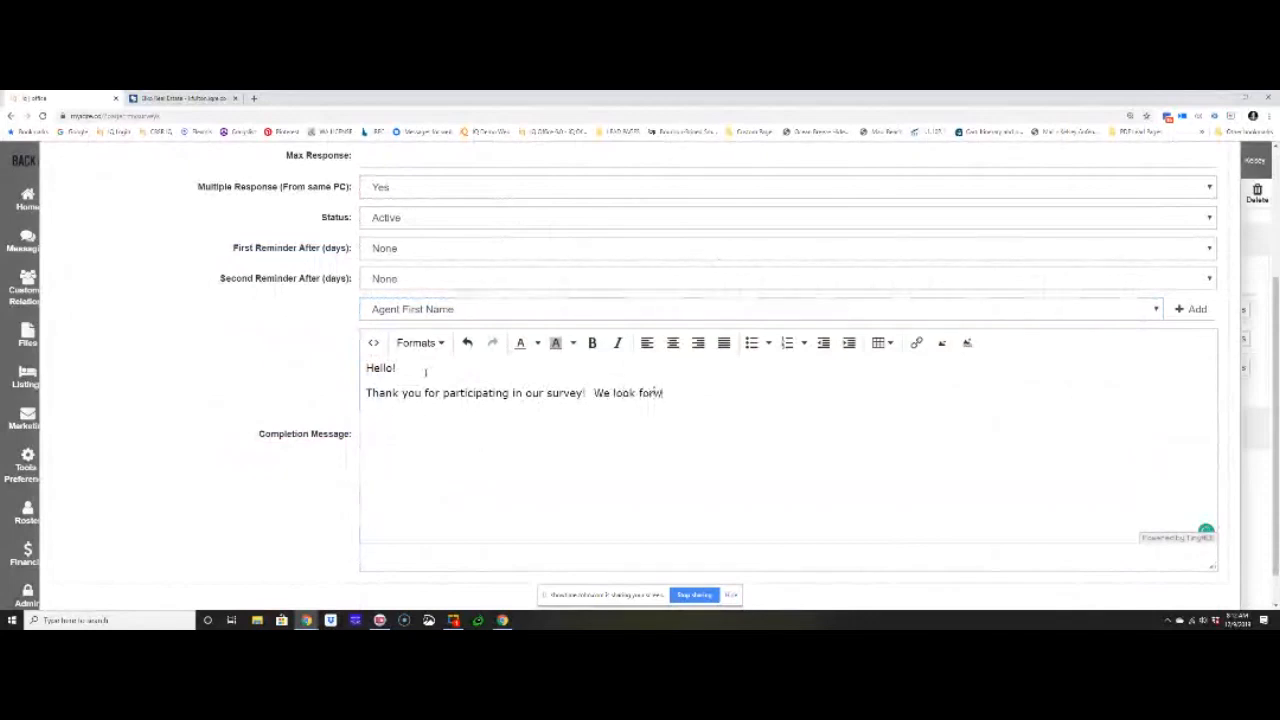
{"action": "type", "text": "ard to working with y"}
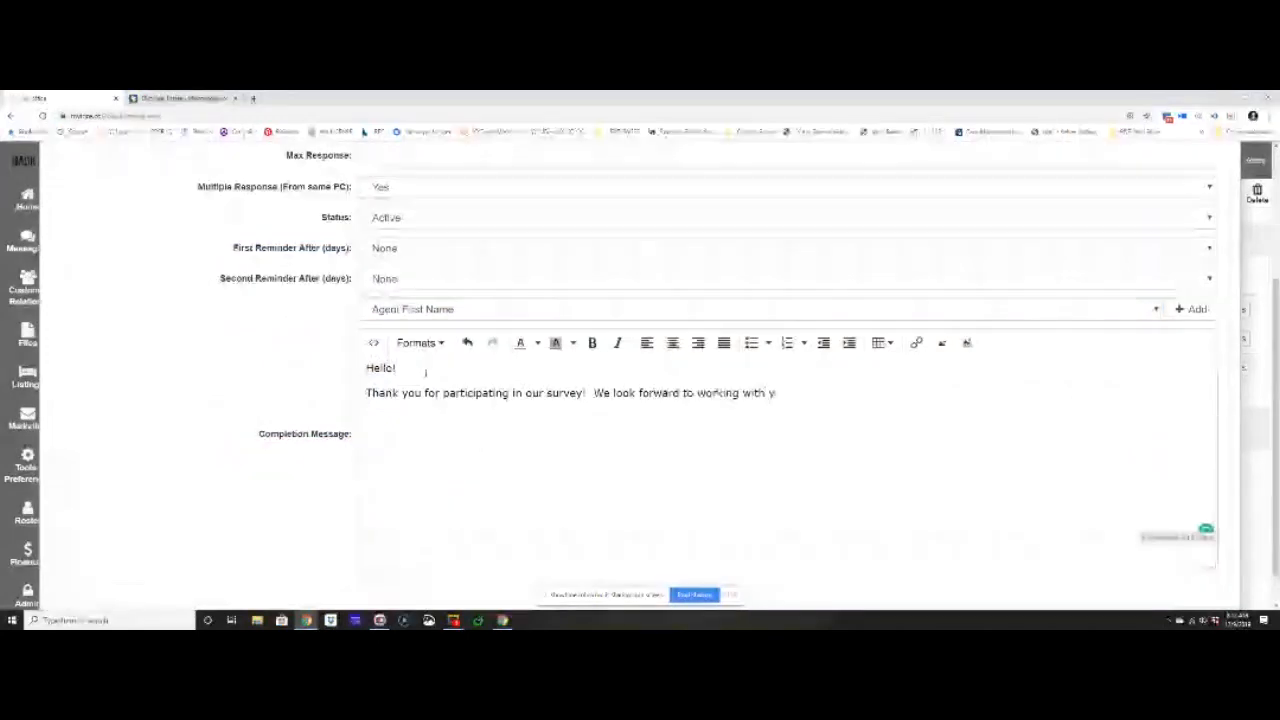
{"action": "type", "text": "ou in the future."}
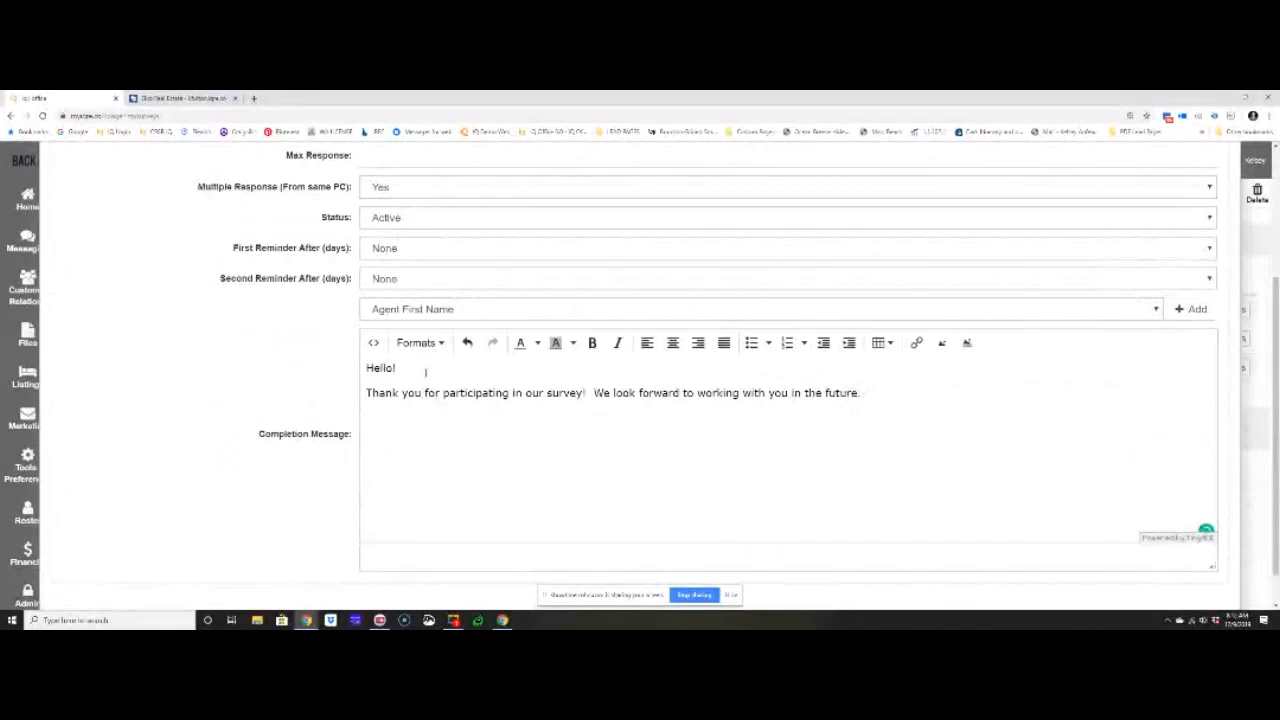
{"action": "scroll", "coordinate": [428, 428], "scroll_direction": "down", "scroll_amount": 1}
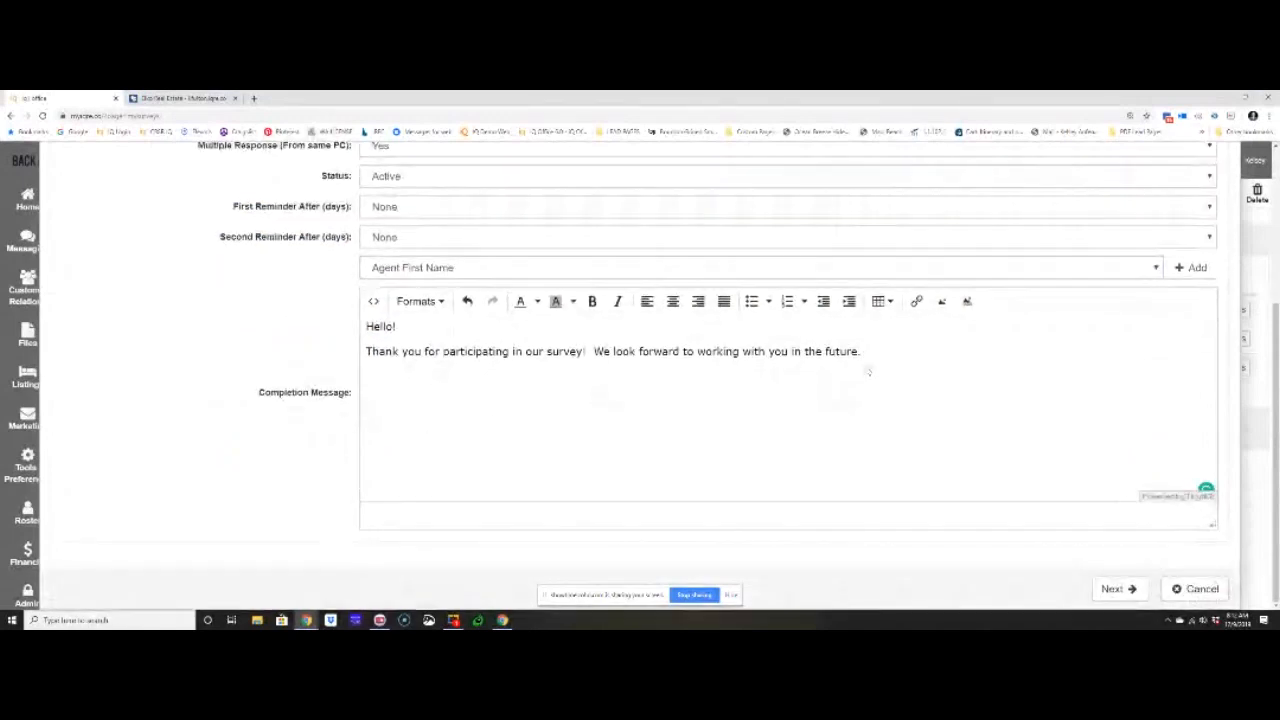
{"action": "left_click", "coordinate": [1190, 267]}
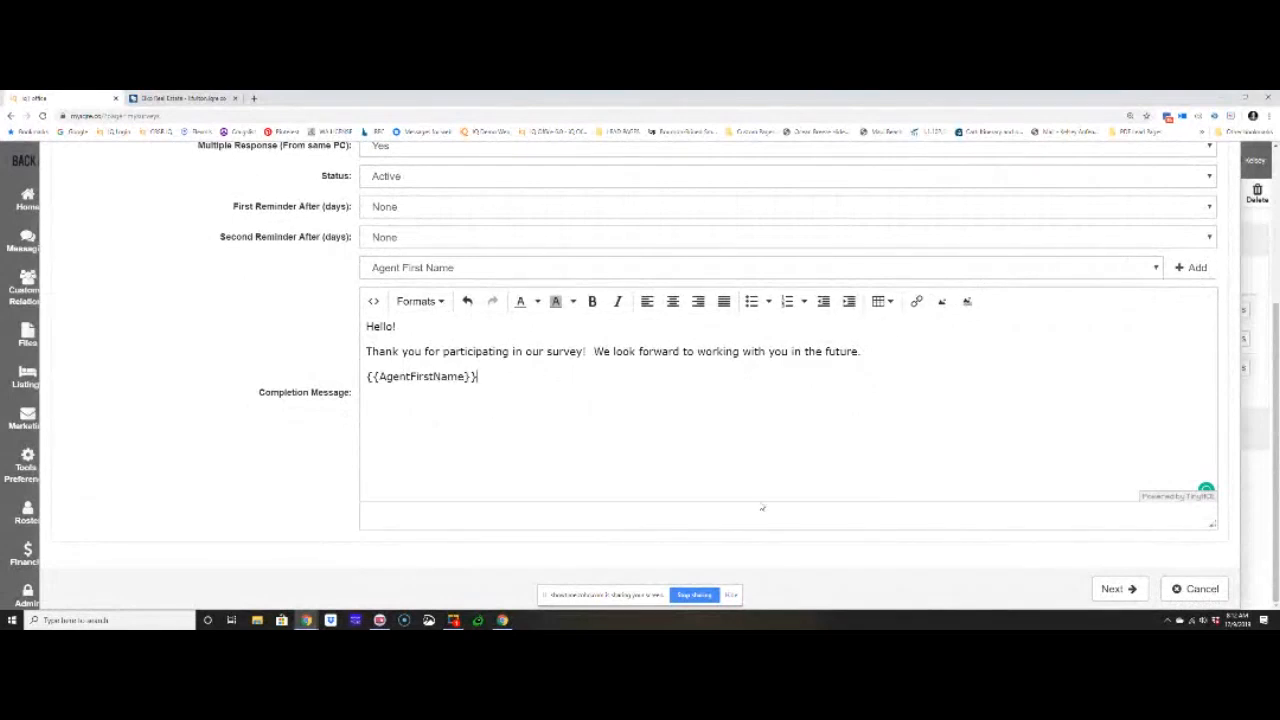
- Add the Agent Last Name and Agent Email fields to the completion message
{"action": "left_click", "coordinate": [528, 269]}
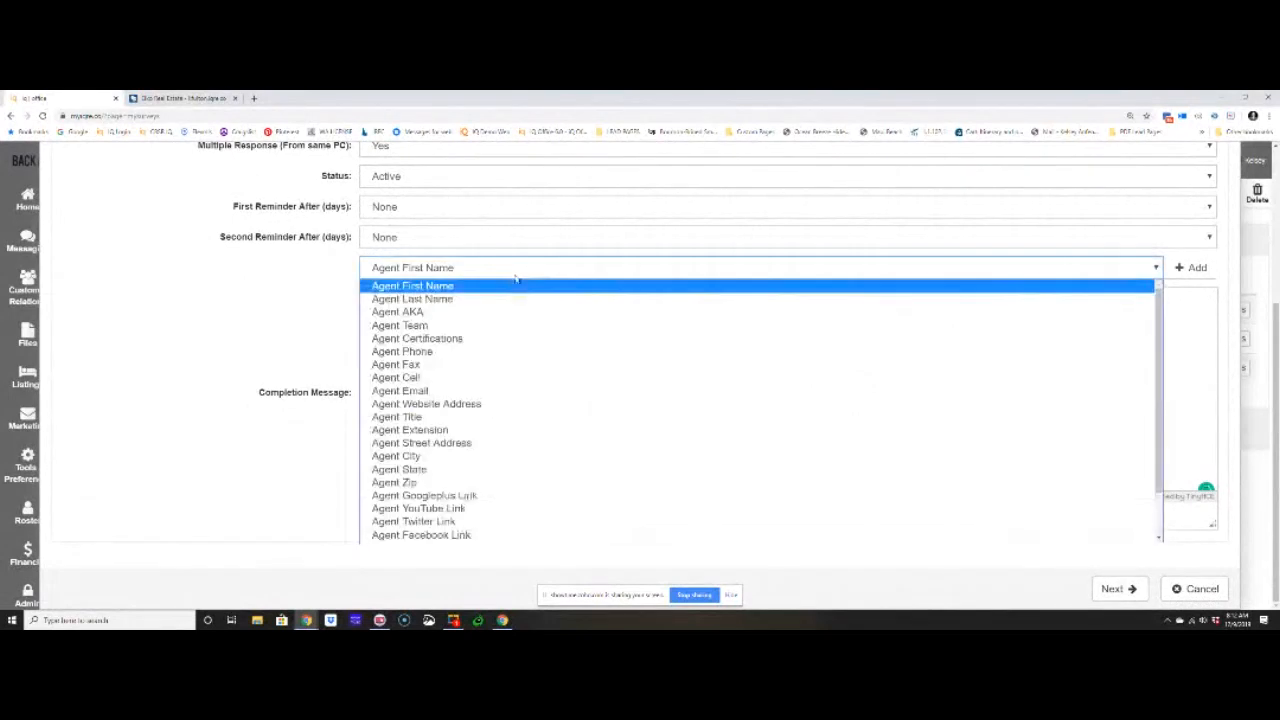
{"action": "left_click", "coordinate": [514, 292]}
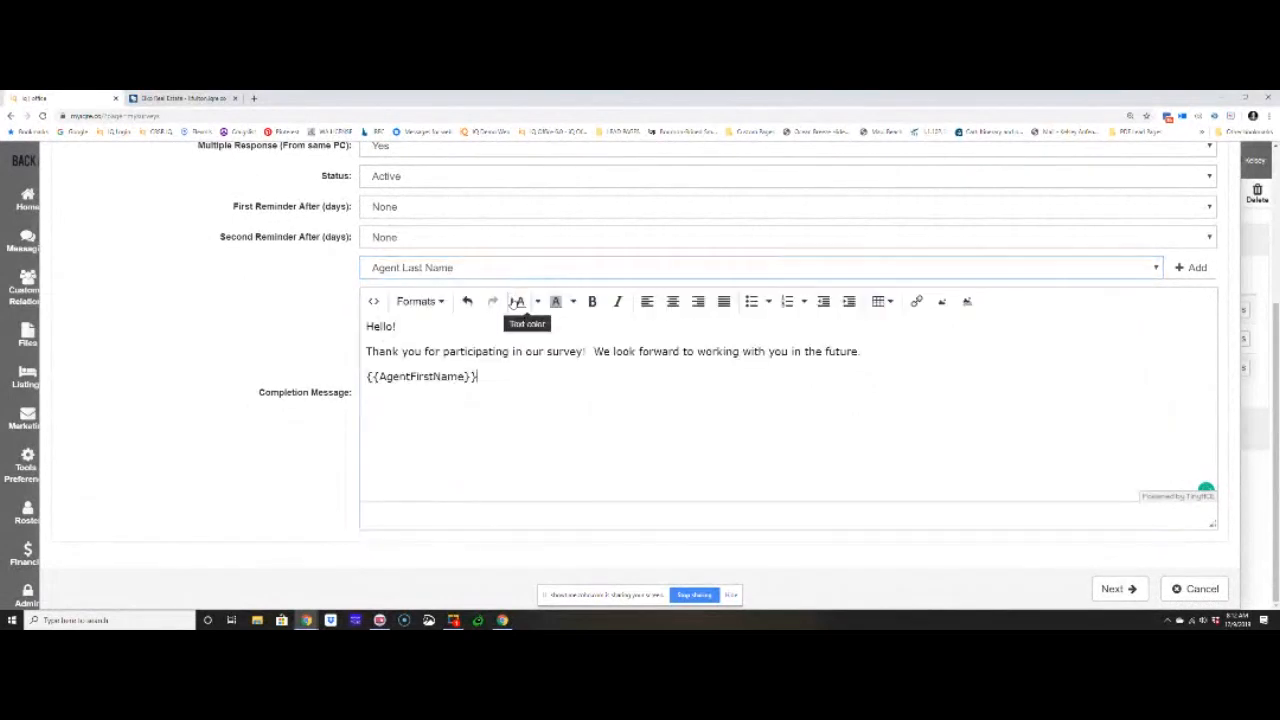
{"action": "left_click", "coordinate": [1186, 268]}
{"action": "left_click", "coordinate": [596, 267]}
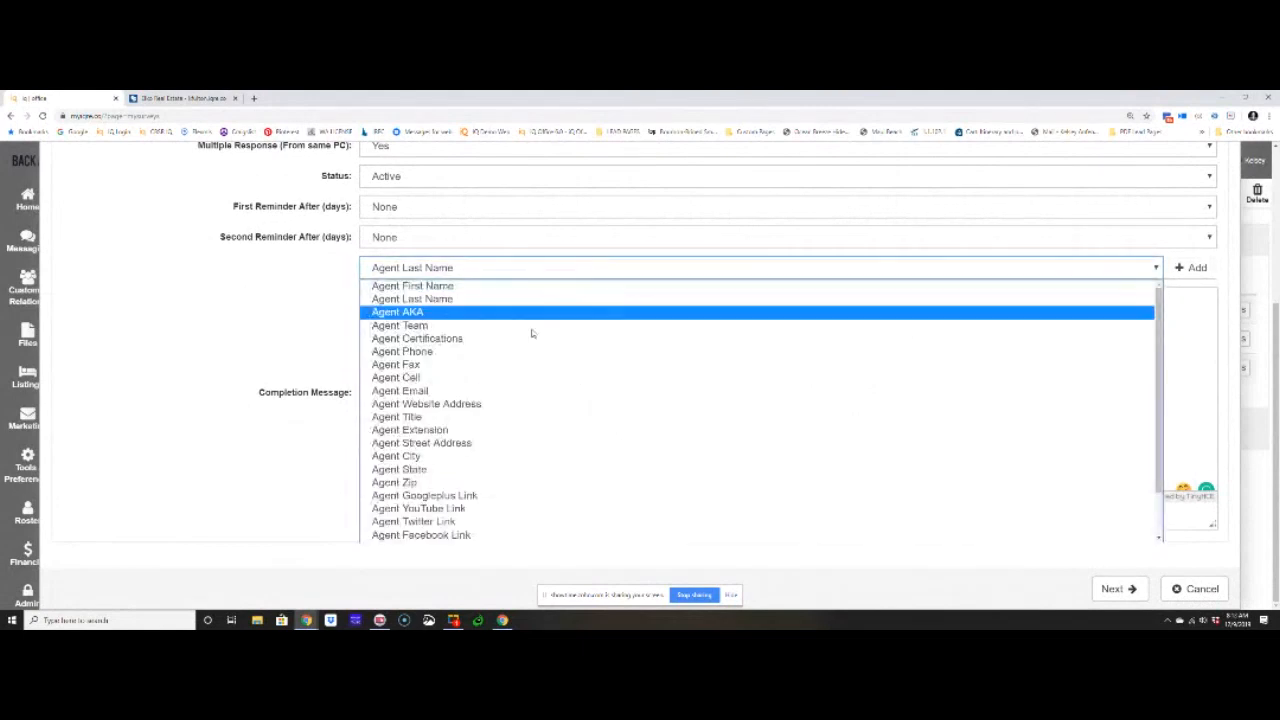
{"action": "left_click", "coordinate": [510, 391]}
{"action": "left_click", "coordinate": [1186, 268]}
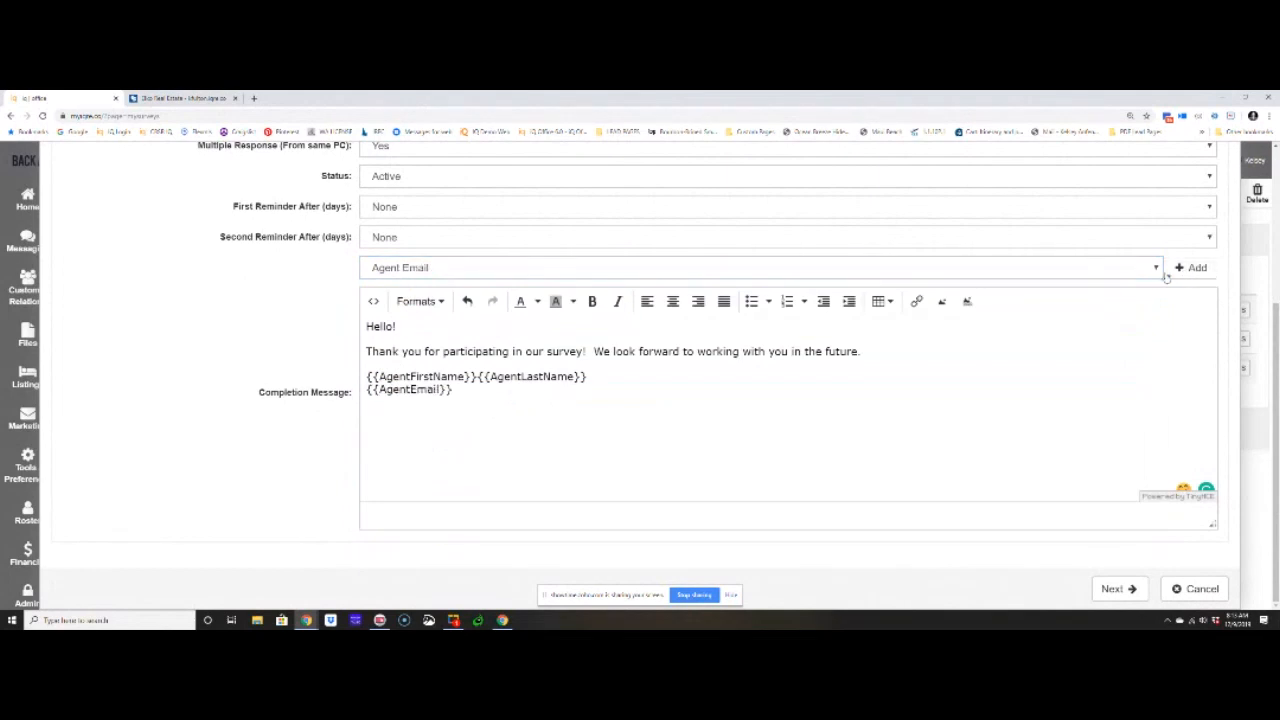
- Add the Agent Cell field to the completion message and complete the survey wizard through its overview
{"action": "left_click", "coordinate": [505, 270]}
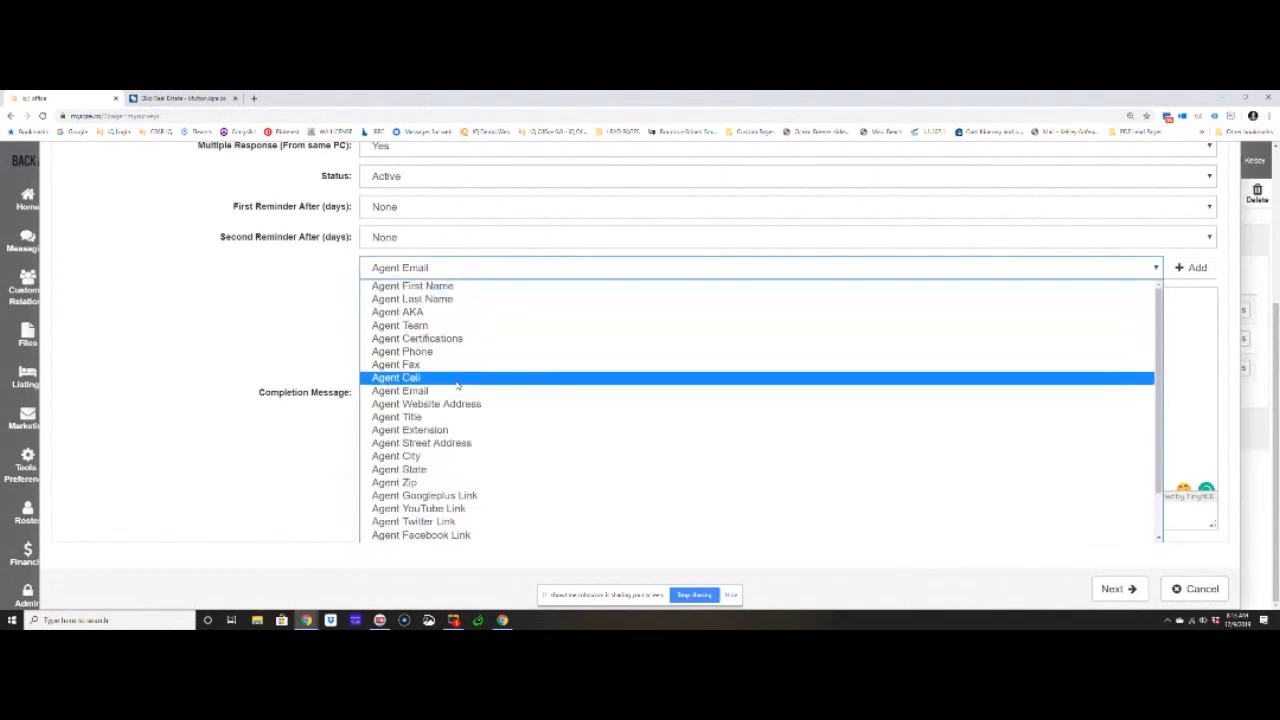
{"action": "left_click", "coordinate": [459, 378]}
{"action": "left_click", "coordinate": [1184, 268]}
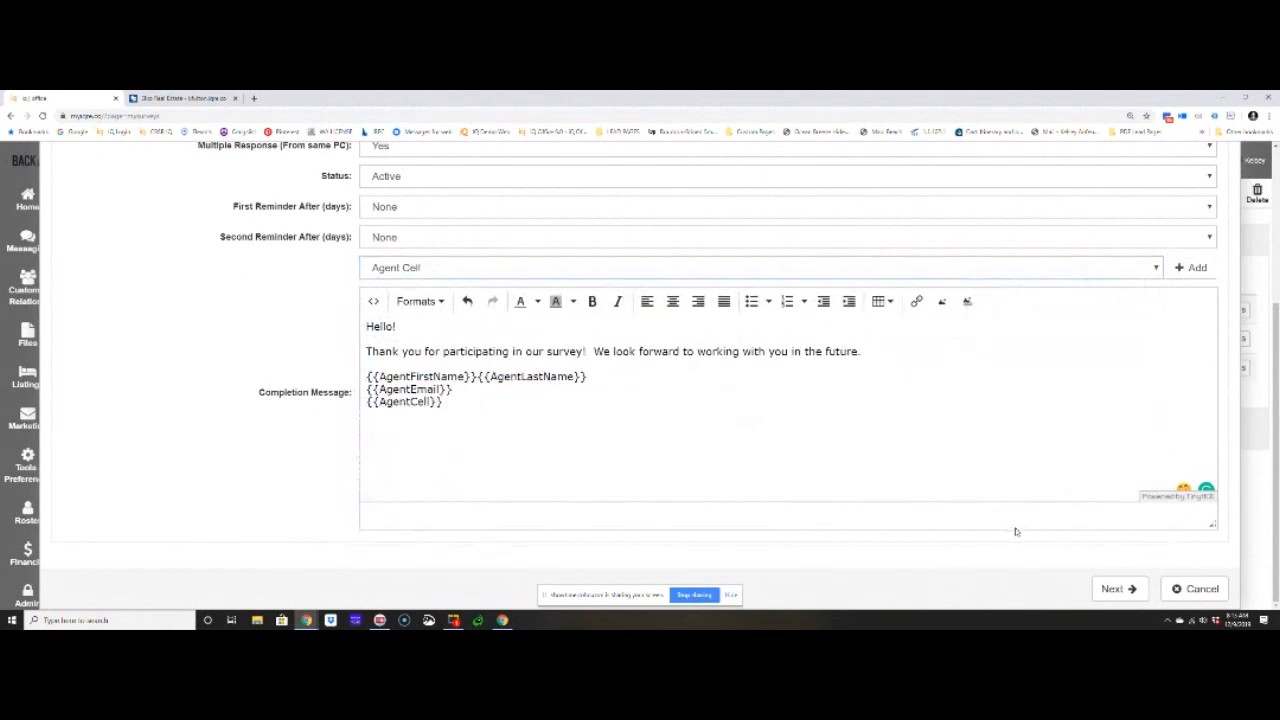
{"action": "left_click", "coordinate": [1128, 586]}
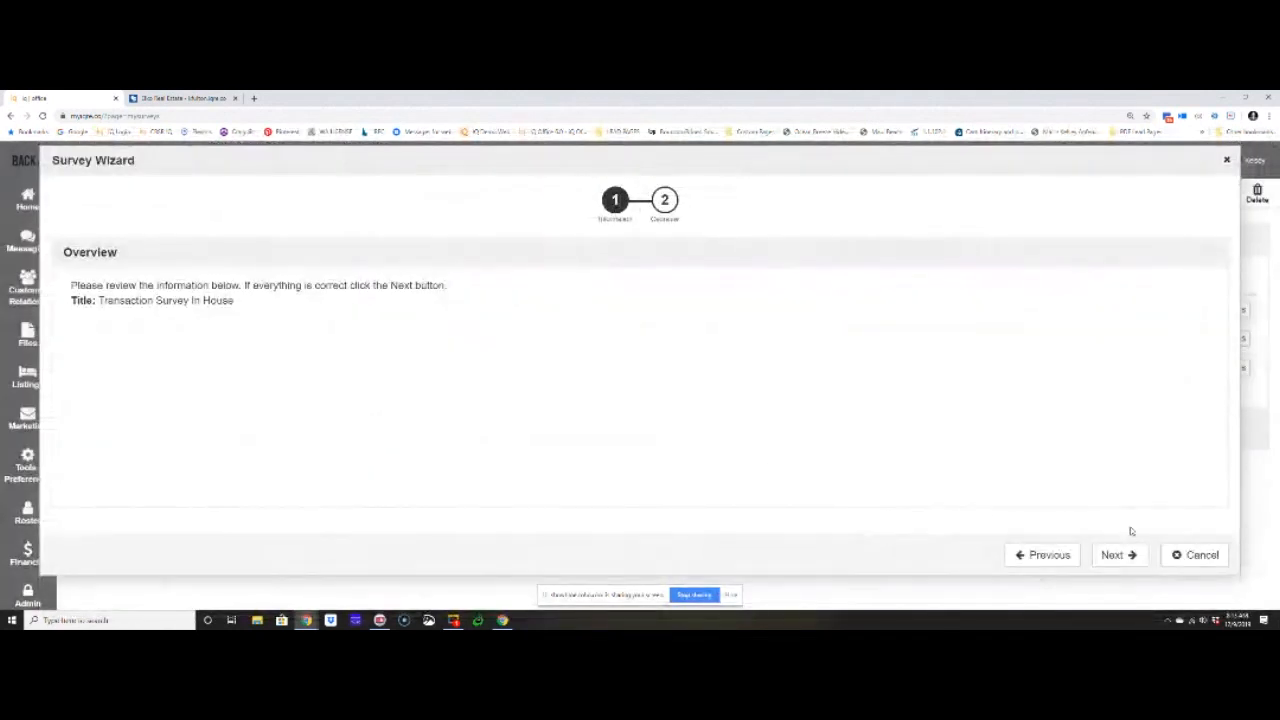
{"action": "left_click", "coordinate": [1118, 556]}
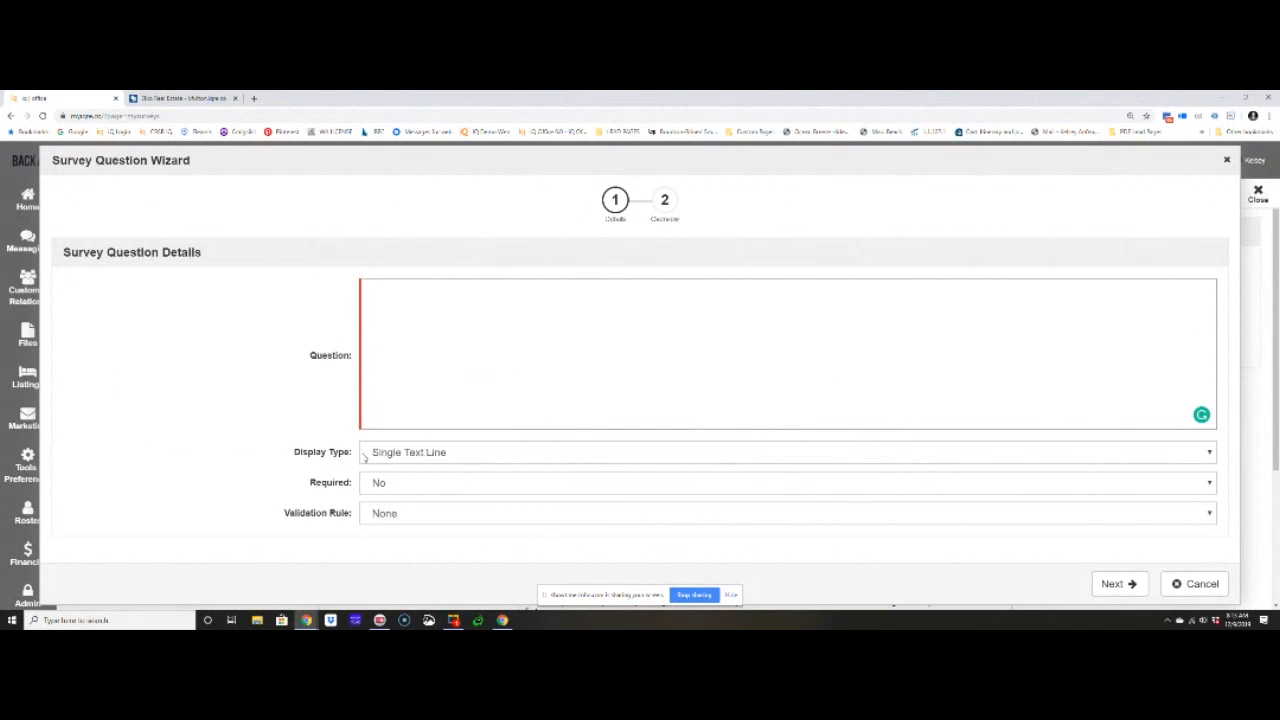
- Try the Multiple Choice (One Answer), Multiple Choice (Multiple Answers), Comment/Essay Box and Testimonial display types for the new survey question
{"action": "left_click_drag", "start_coordinate": [298, 452], "coordinate": [384, 458]}
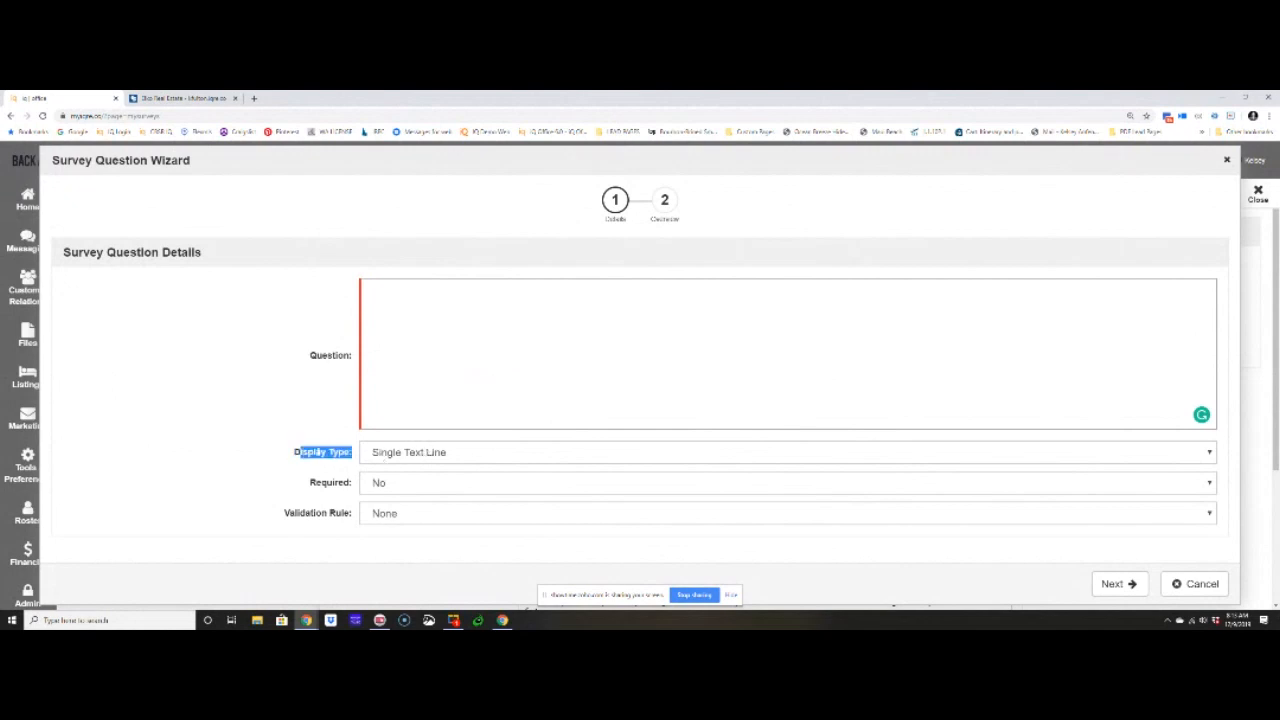
{"action": "left_click", "coordinate": [375, 454]}
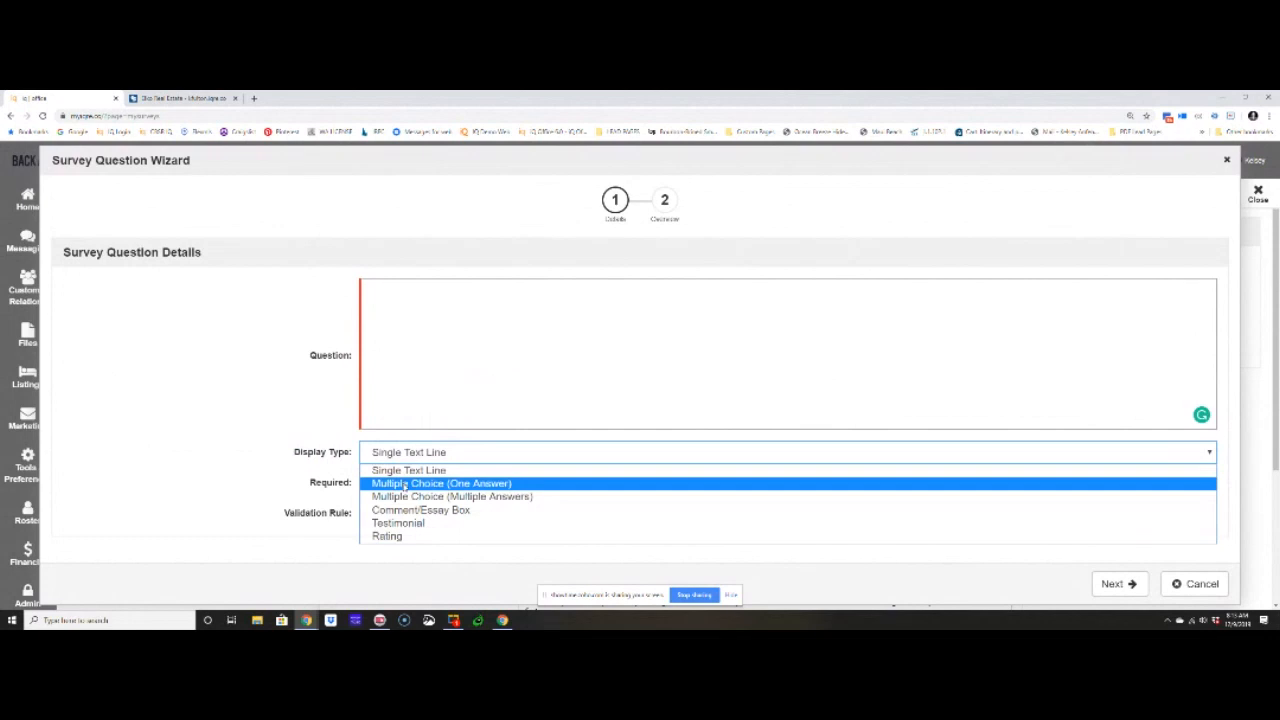
{"action": "left_click", "coordinate": [404, 484]}
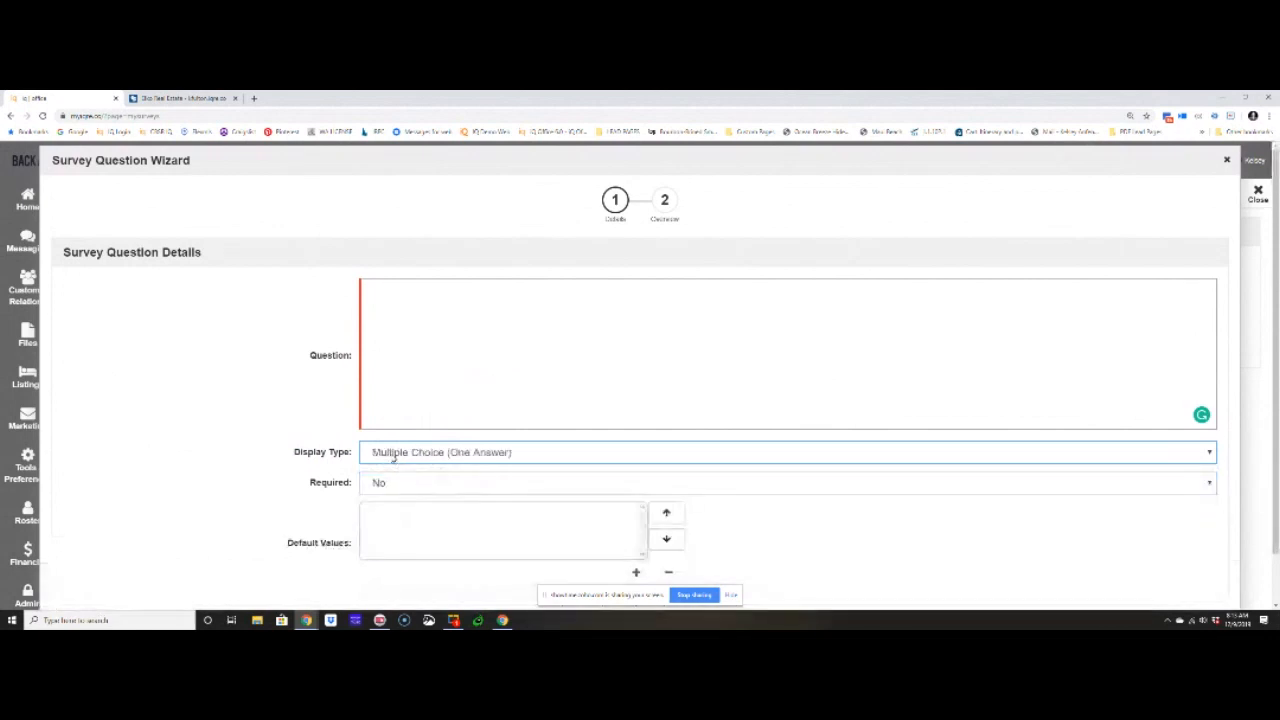
{"action": "left_click", "coordinate": [506, 455]}
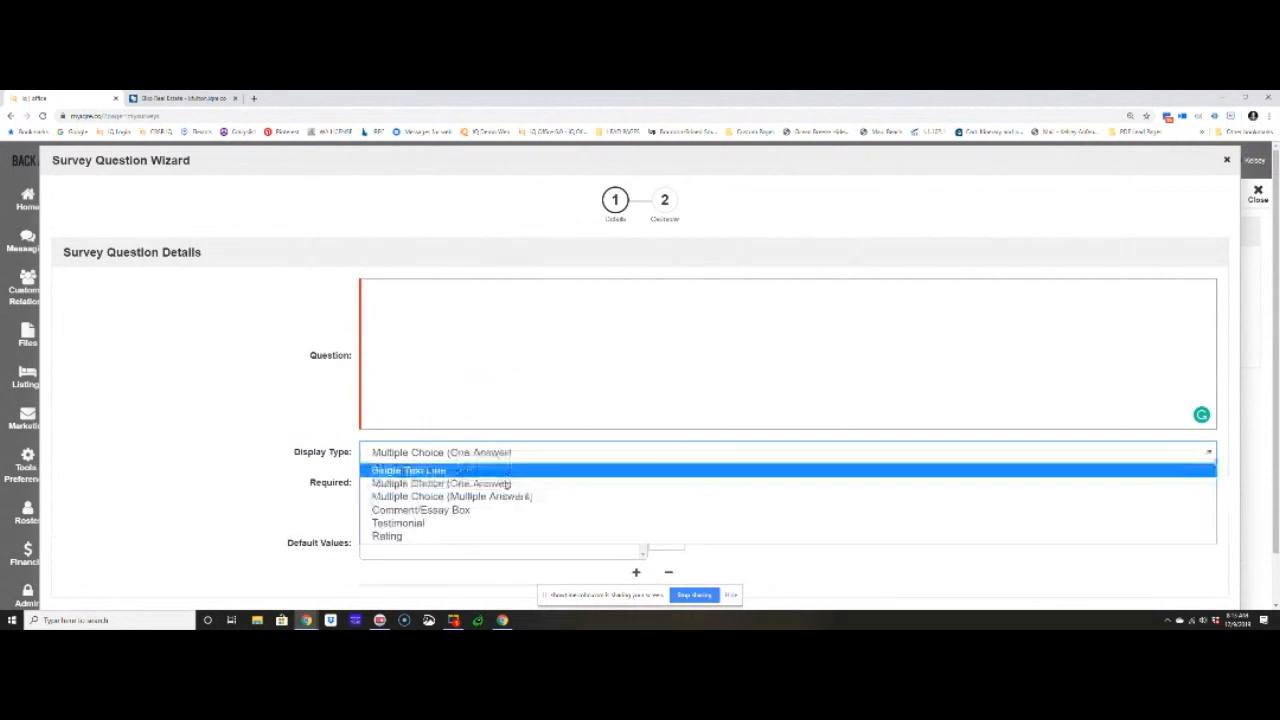
{"action": "left_click", "coordinate": [504, 497]}
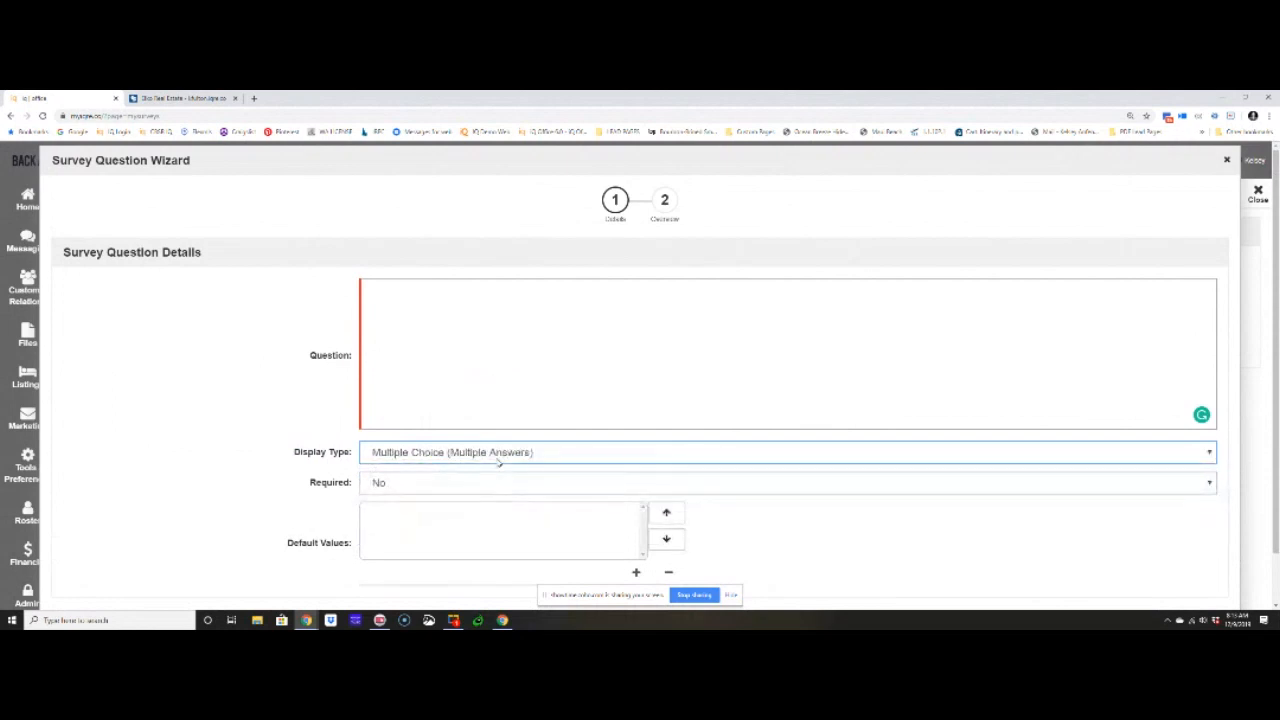
{"action": "left_click", "coordinate": [498, 458]}
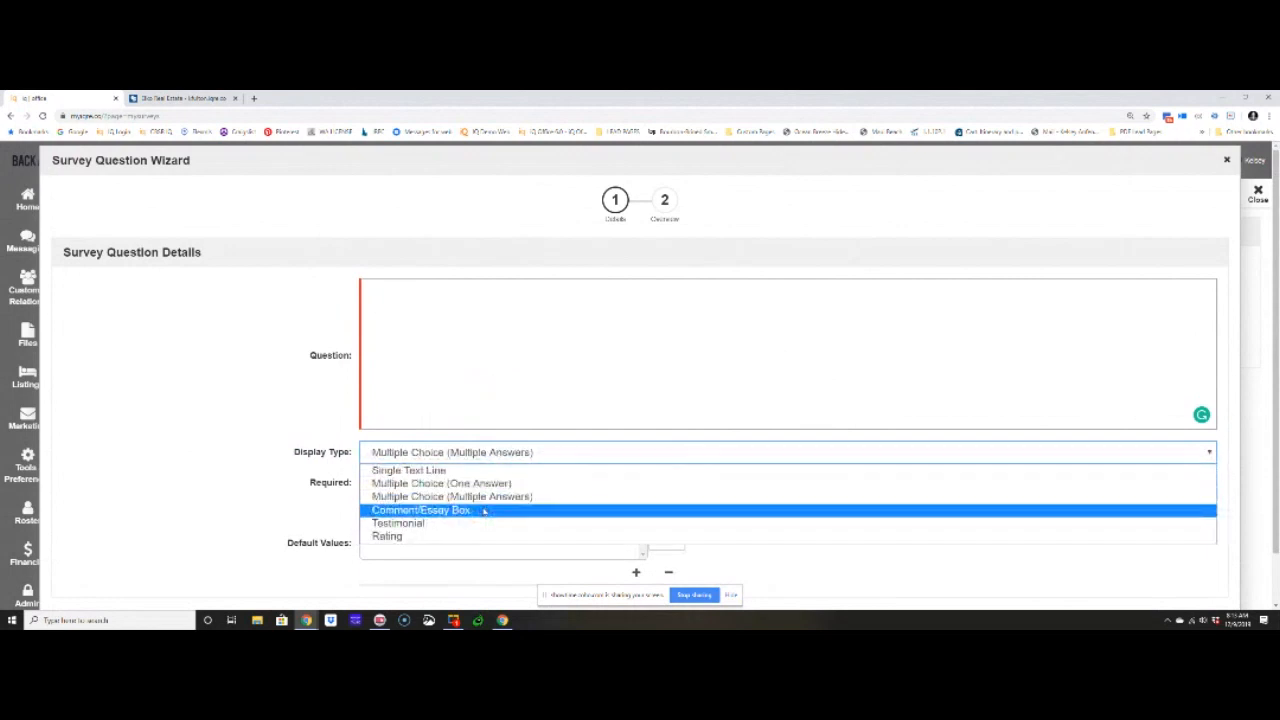
{"action": "left_click", "coordinate": [484, 511]}
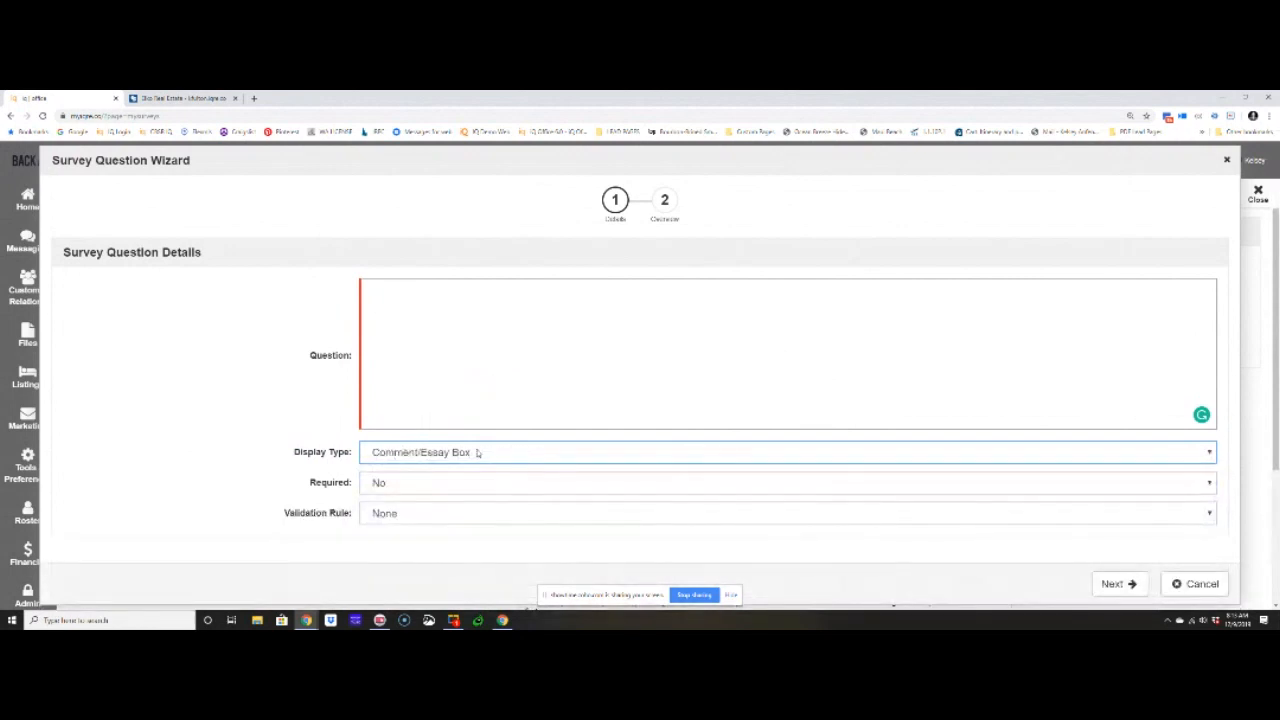
{"action": "left_click", "coordinate": [478, 453]}
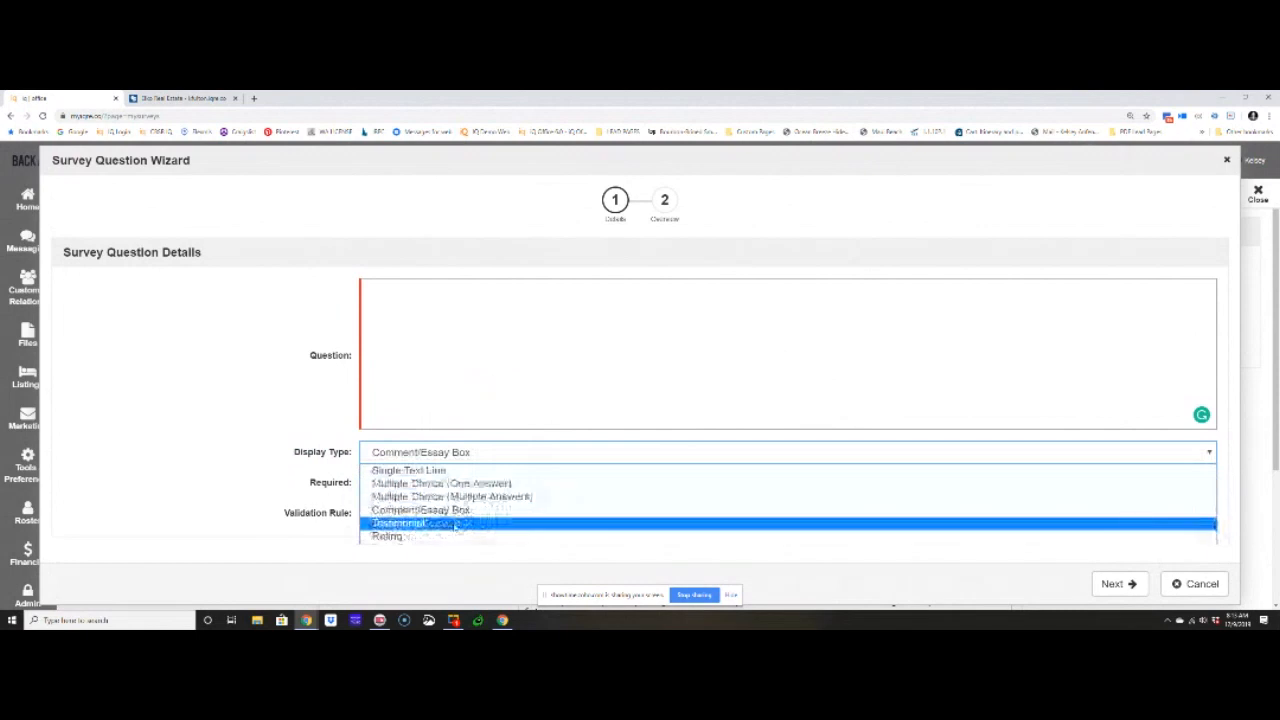
{"action": "left_click", "coordinate": [421, 524]}
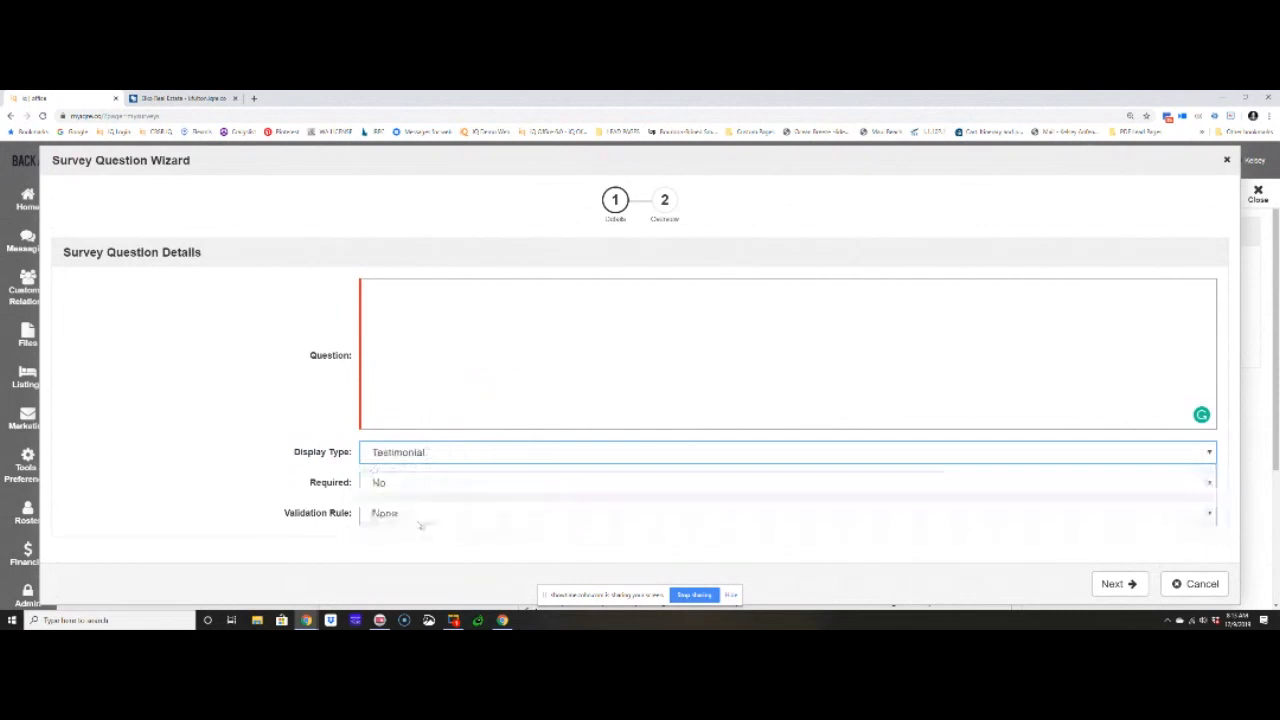
- Set the display type to Rating and write the question "Please rate the commication level during our transaction"
{"action": "left_click", "coordinate": [408, 460]}
{"action": "left_click", "coordinate": [393, 538]}
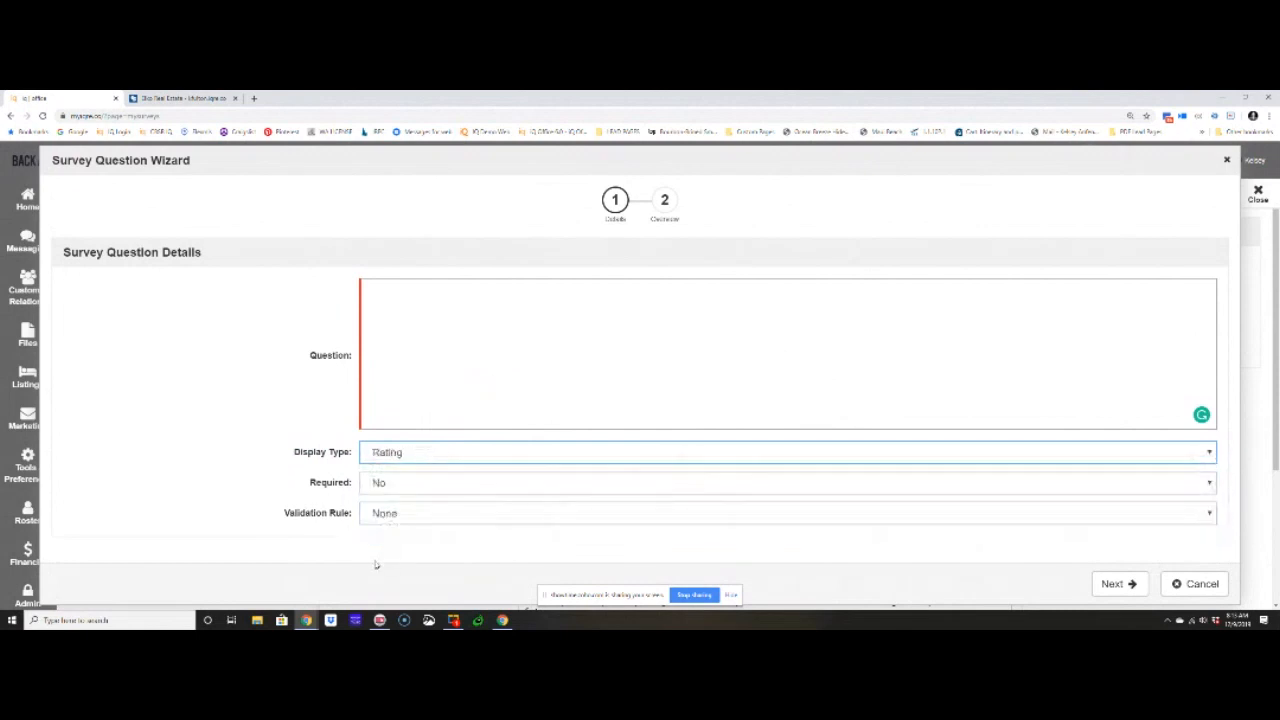
{"action": "left_click", "coordinate": [431, 343]}
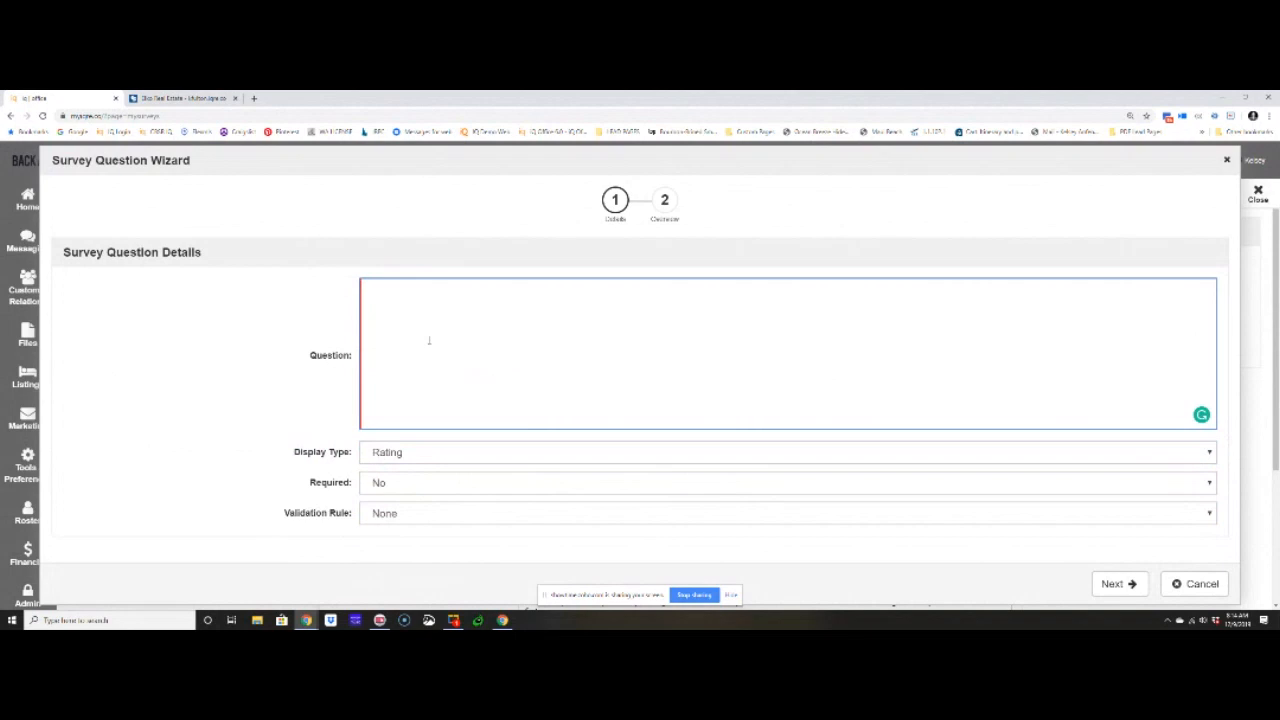
{"action": "type", "text": "Please rate"}
{"action": "type", "text": " the"}
{"action": "type", "text": " commun"}
{"action": "key", "text": "BackSpace"}
{"action": "type", "text": "ication"}
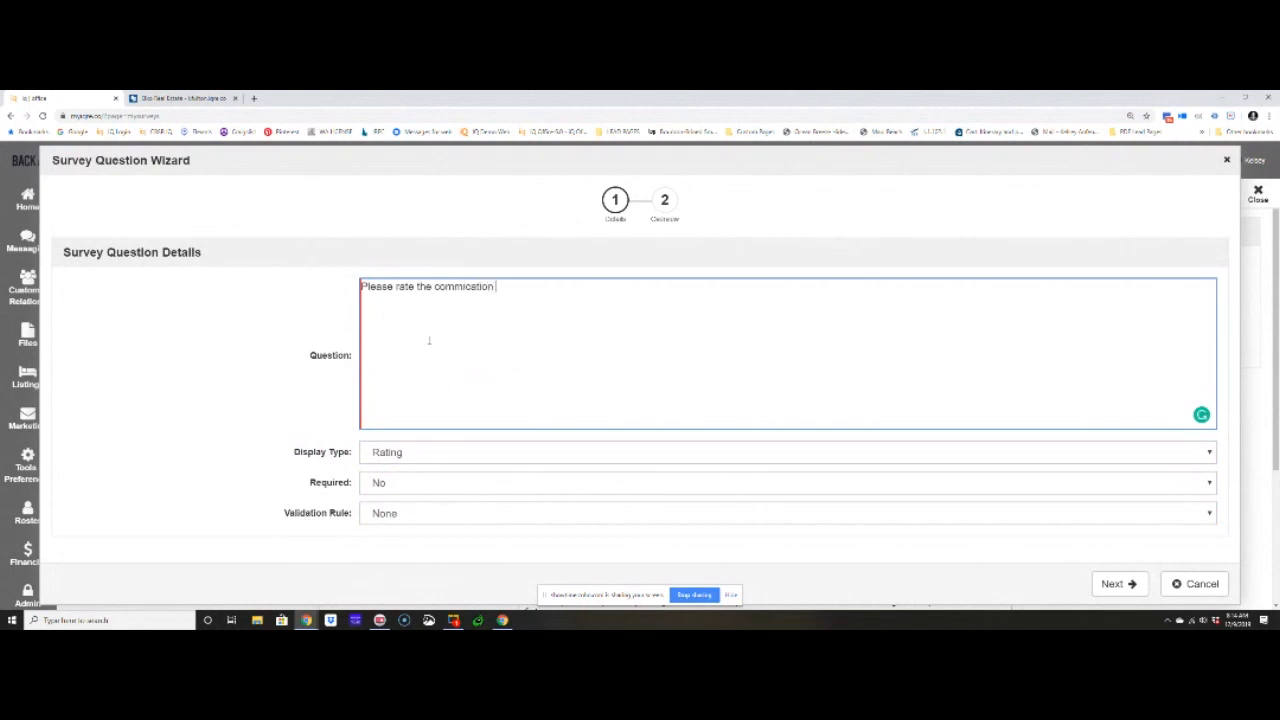
{"action": "type", "text": " level of"}
{"action": "key", "text": "BackSpace"}
{"action": "type", "text": "during your t"}
{"action": "key", "text": "BackSpace"}
{"action": "key", "text": "BackSpace"}
{"action": "key", "text": "BackSpace"}
{"action": "key", "text": "BackSpace"}
{"action": "key", "text": "BackSpace"}
{"action": "key", "text": "BackSpace"}
{"action": "type", "text": "our transaction"}
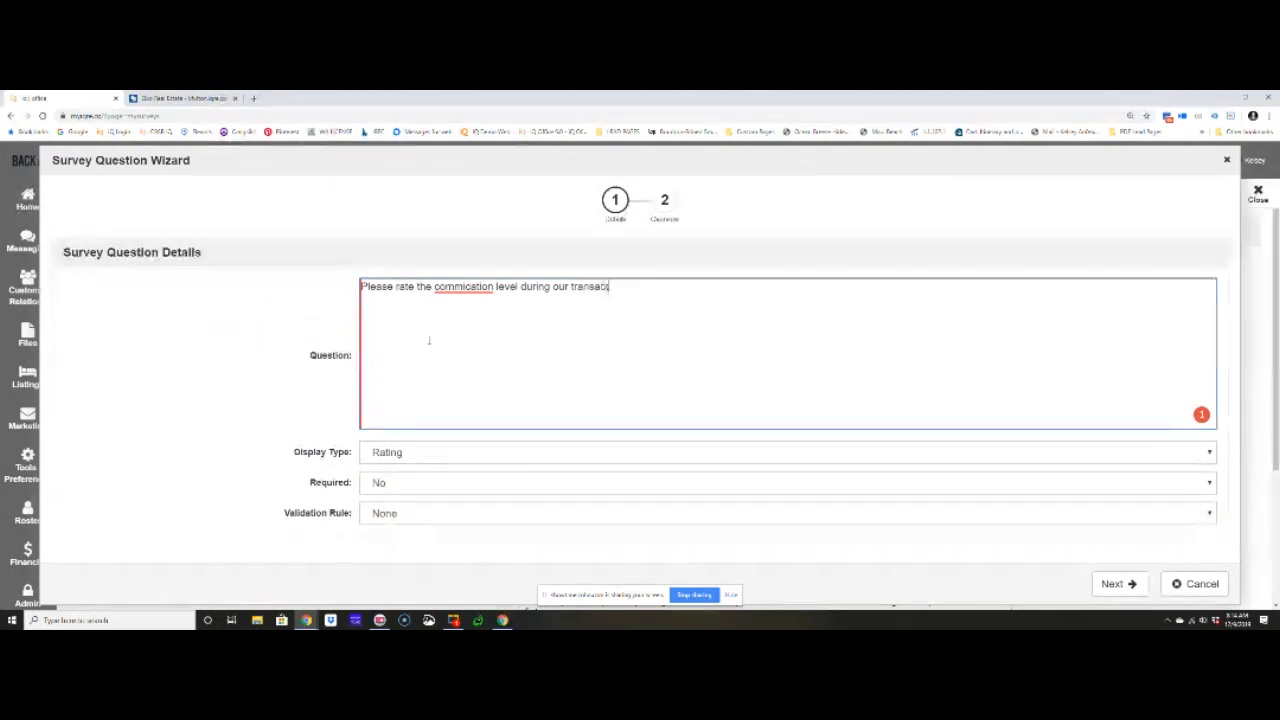
- Correct the misspelled word to "communication" and save the rating question with the option to add another survey question
{"action": "mouse_move", "coordinate": [474, 283]}
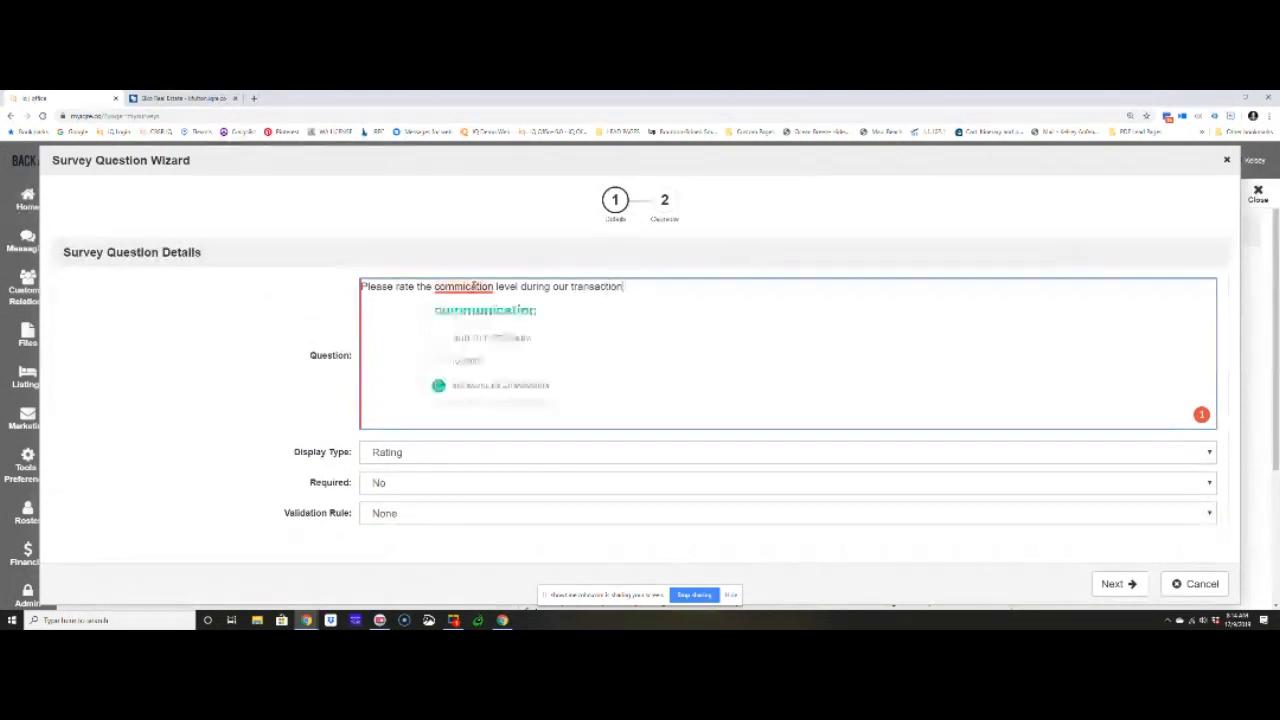
{"action": "left_click", "coordinate": [480, 310]}
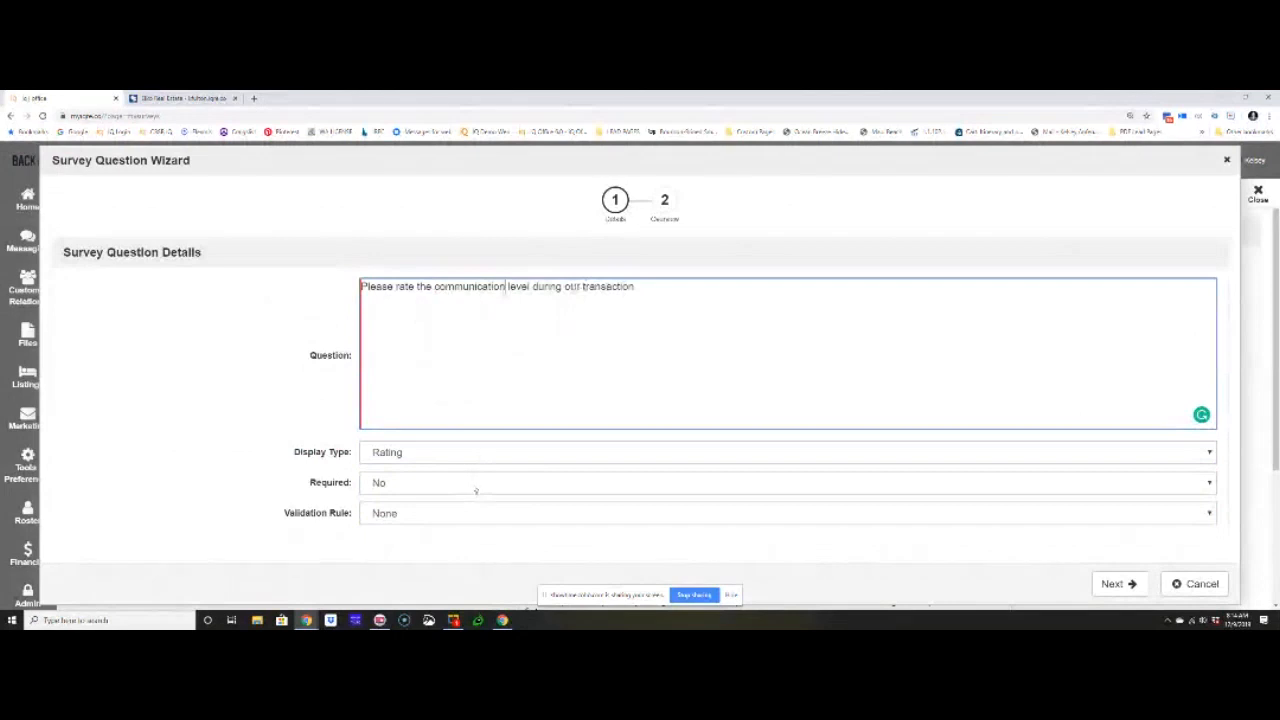
{"action": "left_click", "coordinate": [1118, 584]}
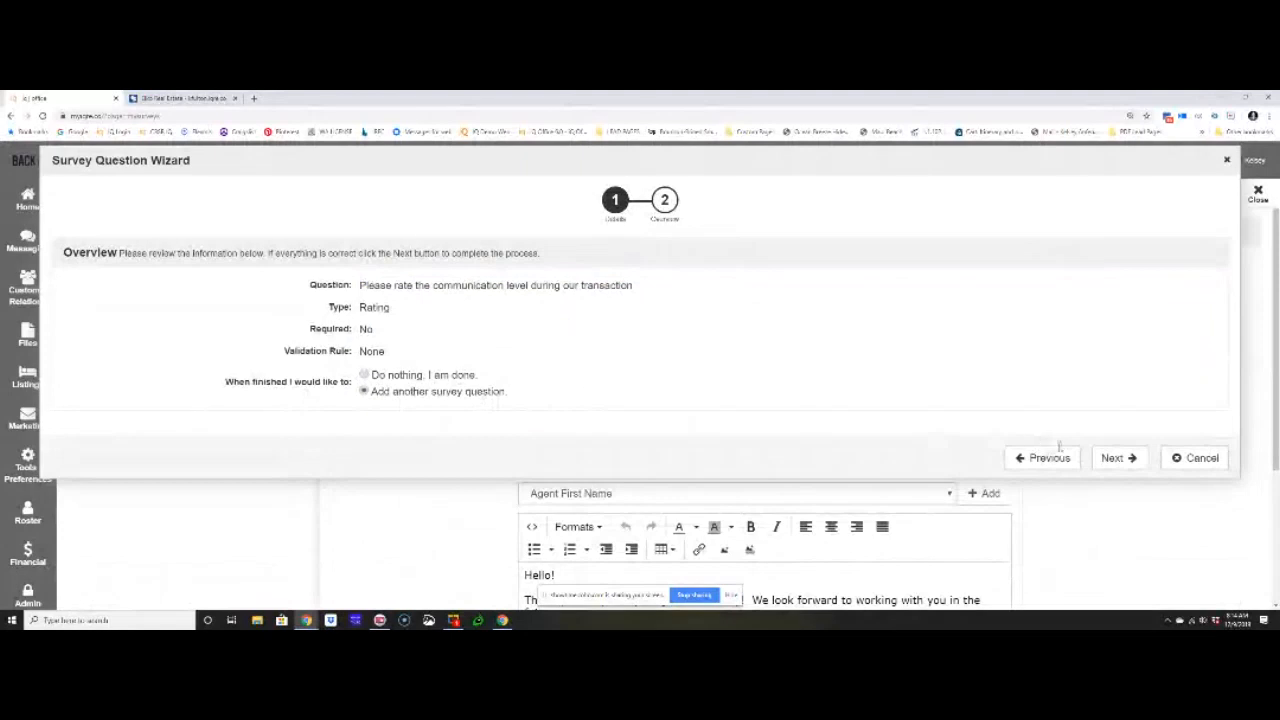
{"action": "left_click", "coordinate": [1133, 458]}
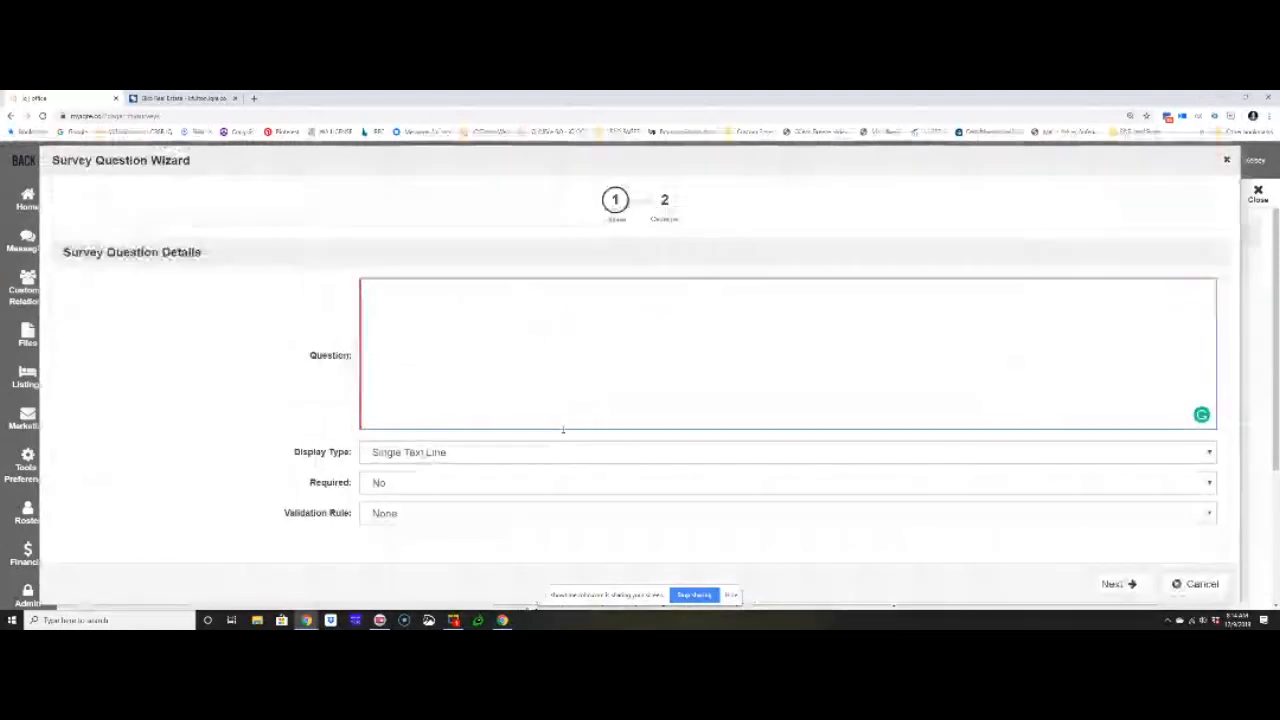
- Add the Single Text Line question "What is the address of our transaction" and continue to another survey question
{"action": "left_click", "coordinate": [450, 326]}
{"action": "type", "text": "What is the st"}
{"action": "type", "text": "d"}
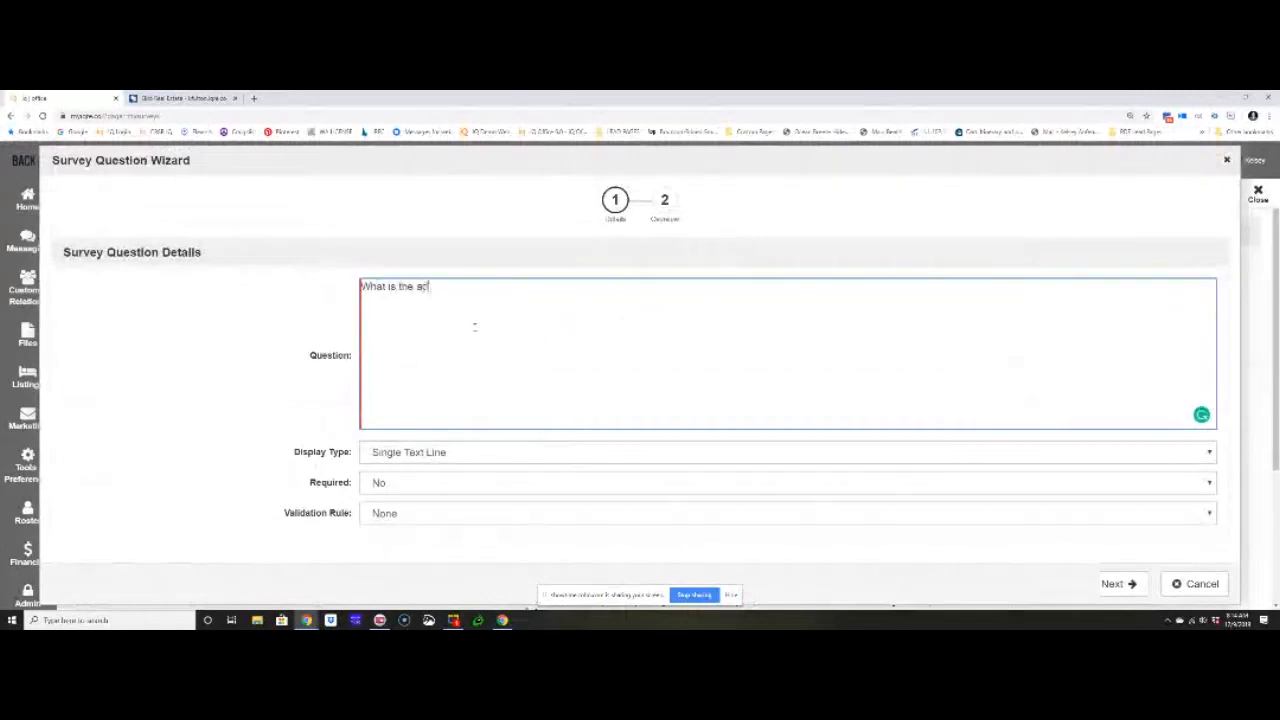
{"action": "type", "text": "dress of our transaction"}
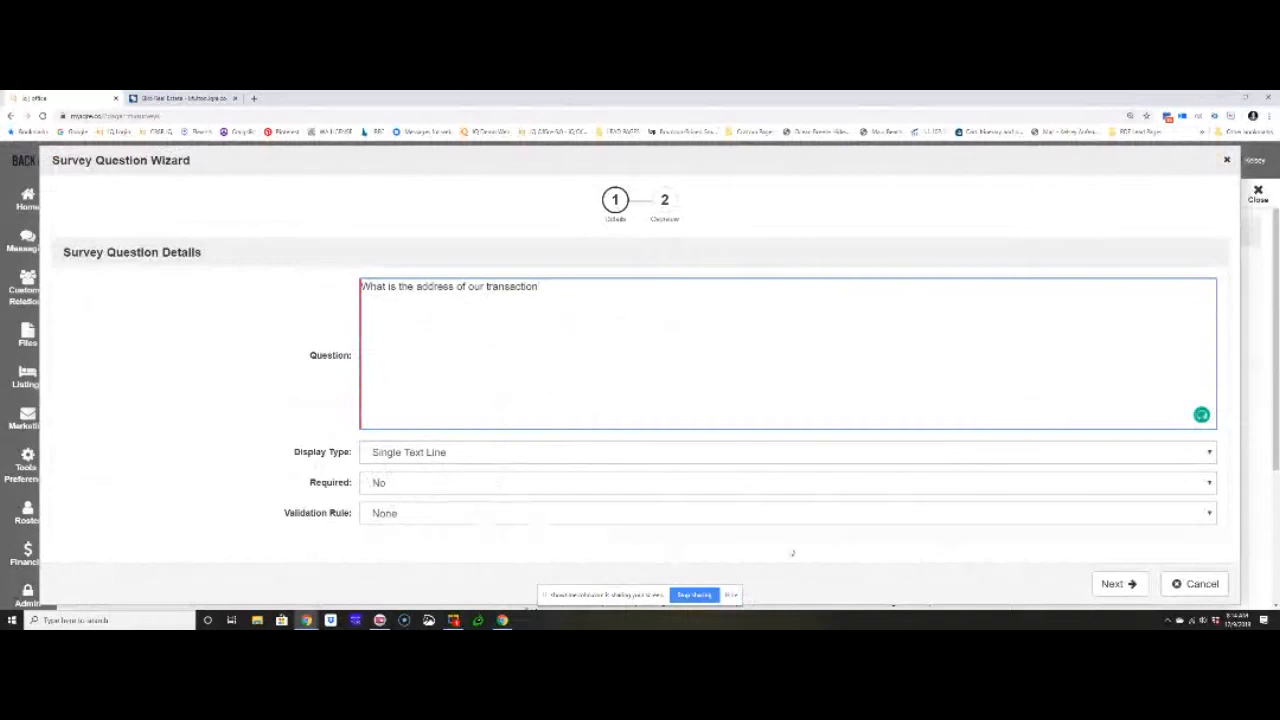
{"action": "left_click", "coordinate": [1114, 584]}
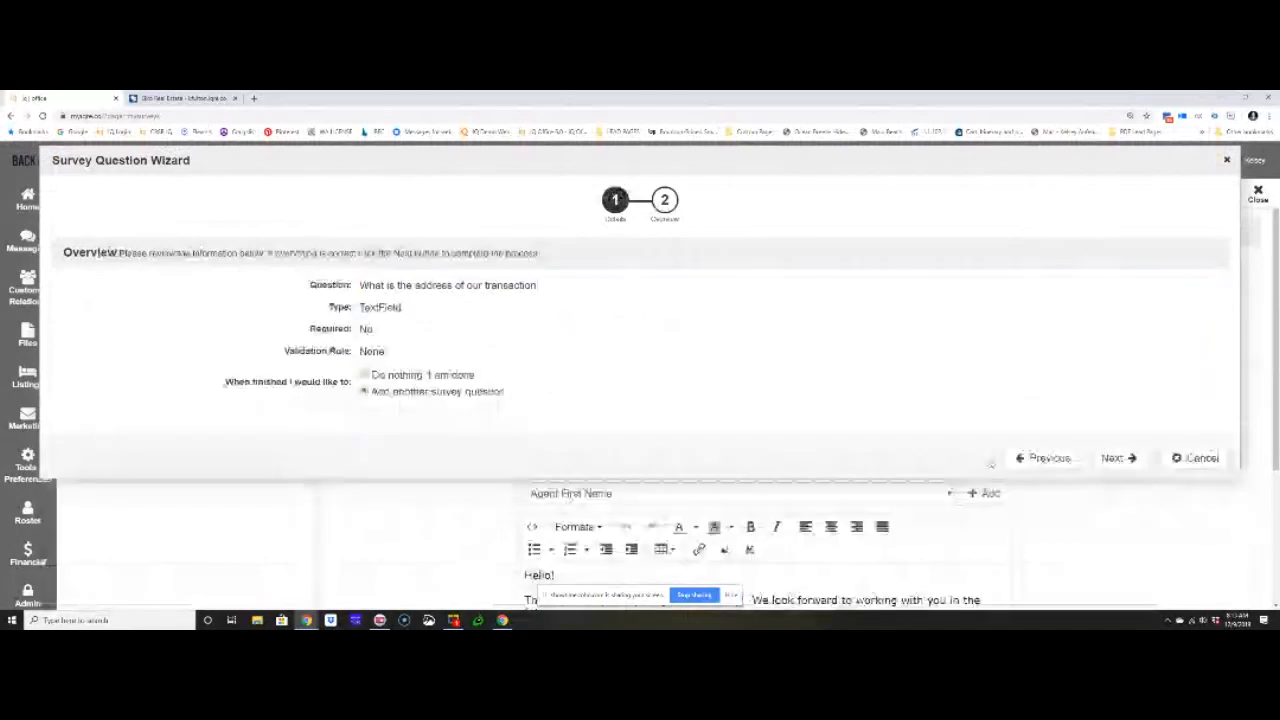
{"action": "left_click", "coordinate": [1117, 458]}
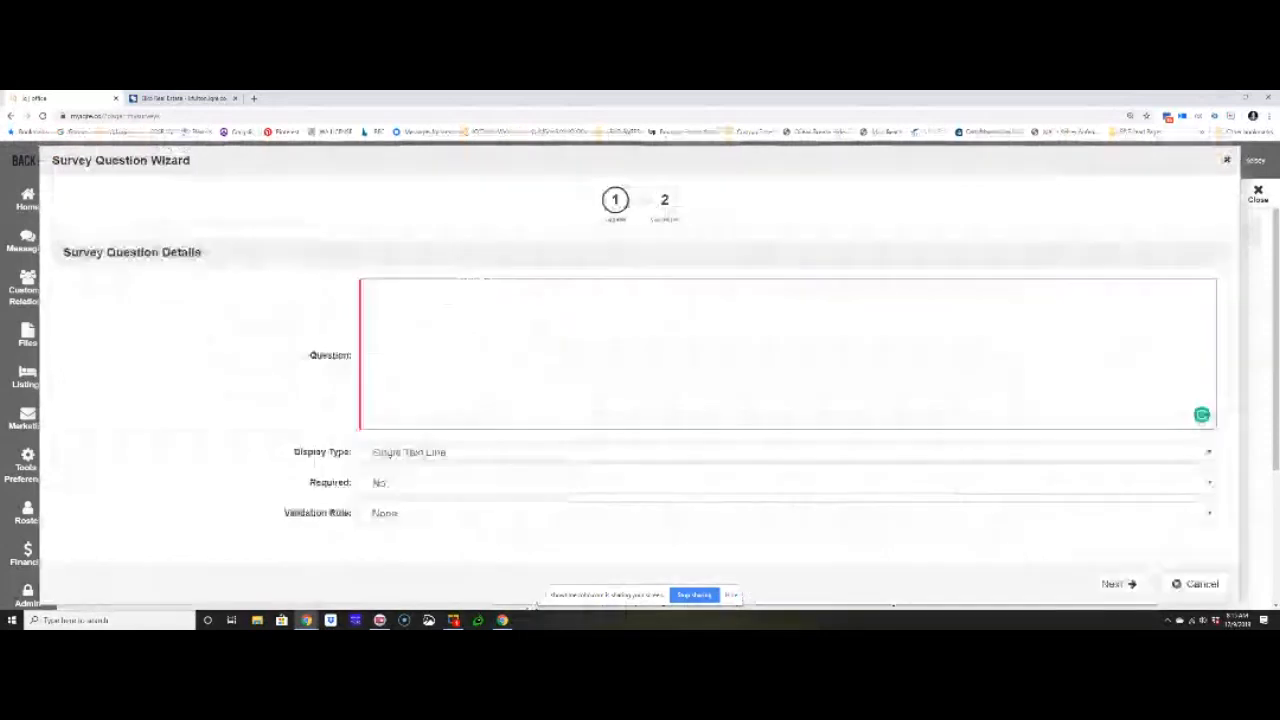
- Write the question "Would you enjoy working with me again?" and set its display type to Multiple Choice (One Answer)
{"action": "type", "text": "Would you en"}
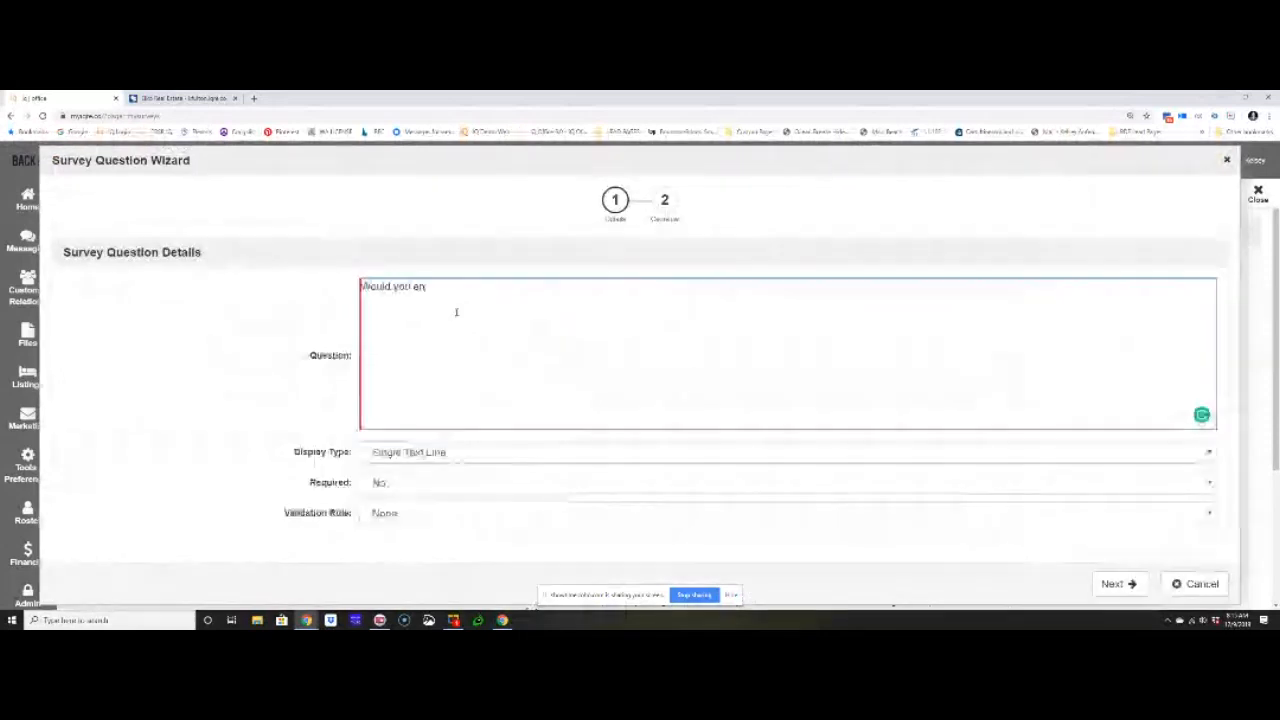
{"action": "type", "text": "joy working"}
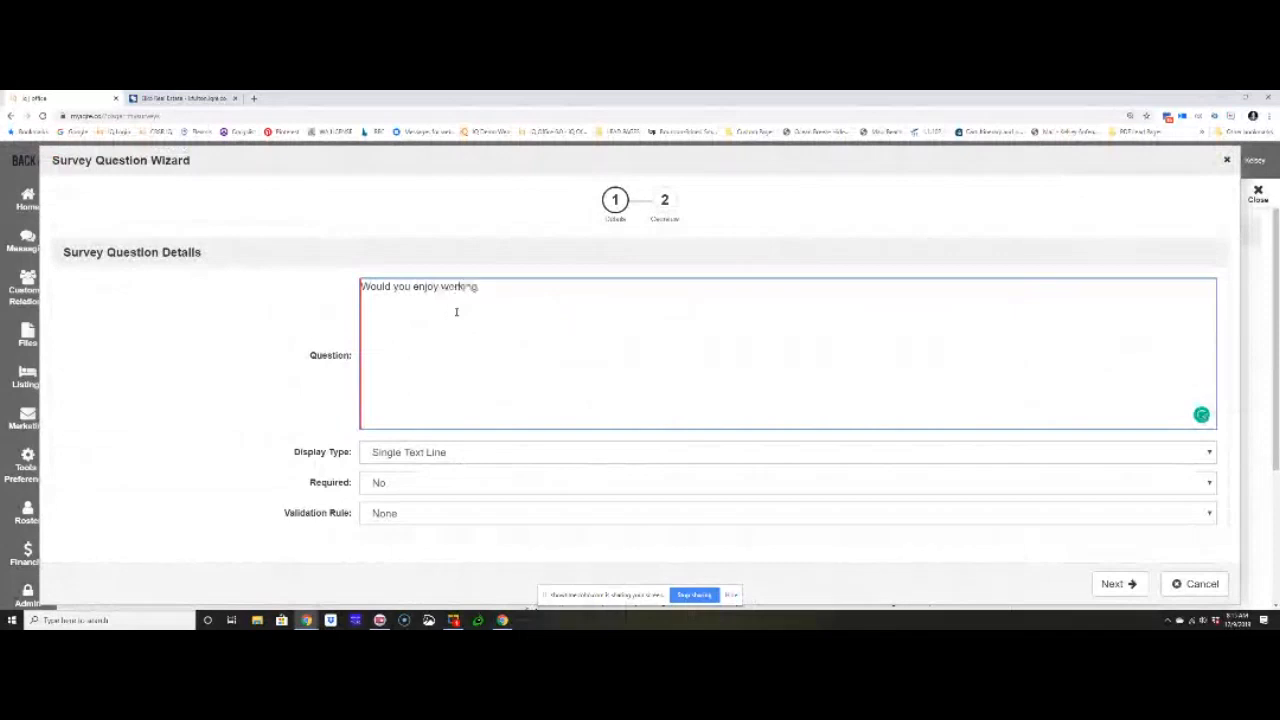
{"action": "type", "text": " with me again?"}
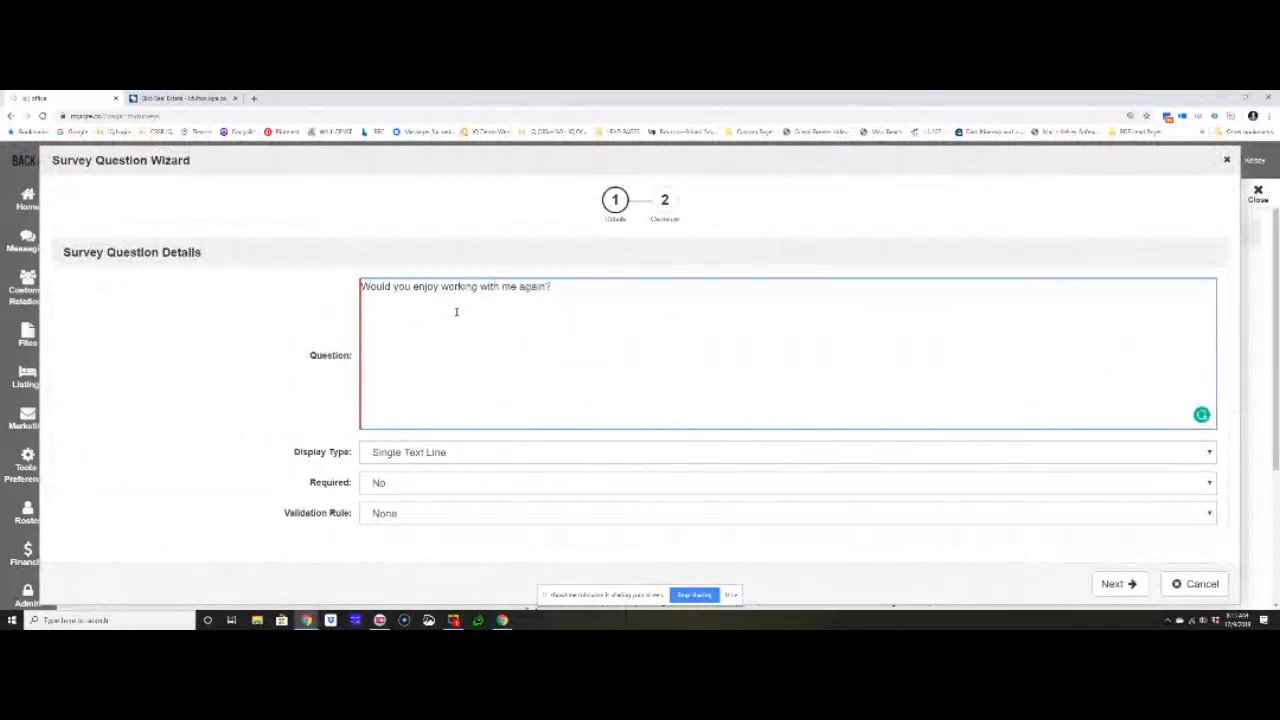
{"action": "left_click", "coordinate": [708, 455]}
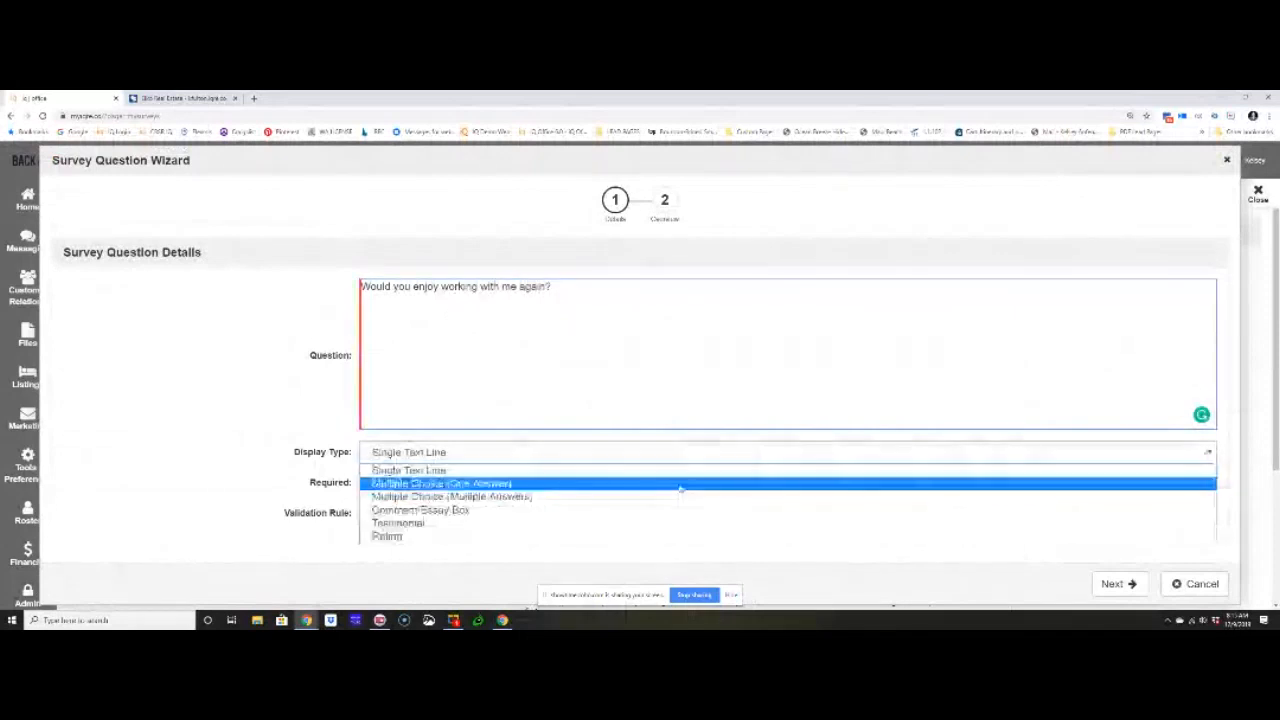
{"action": "left_click", "coordinate": [706, 483]}
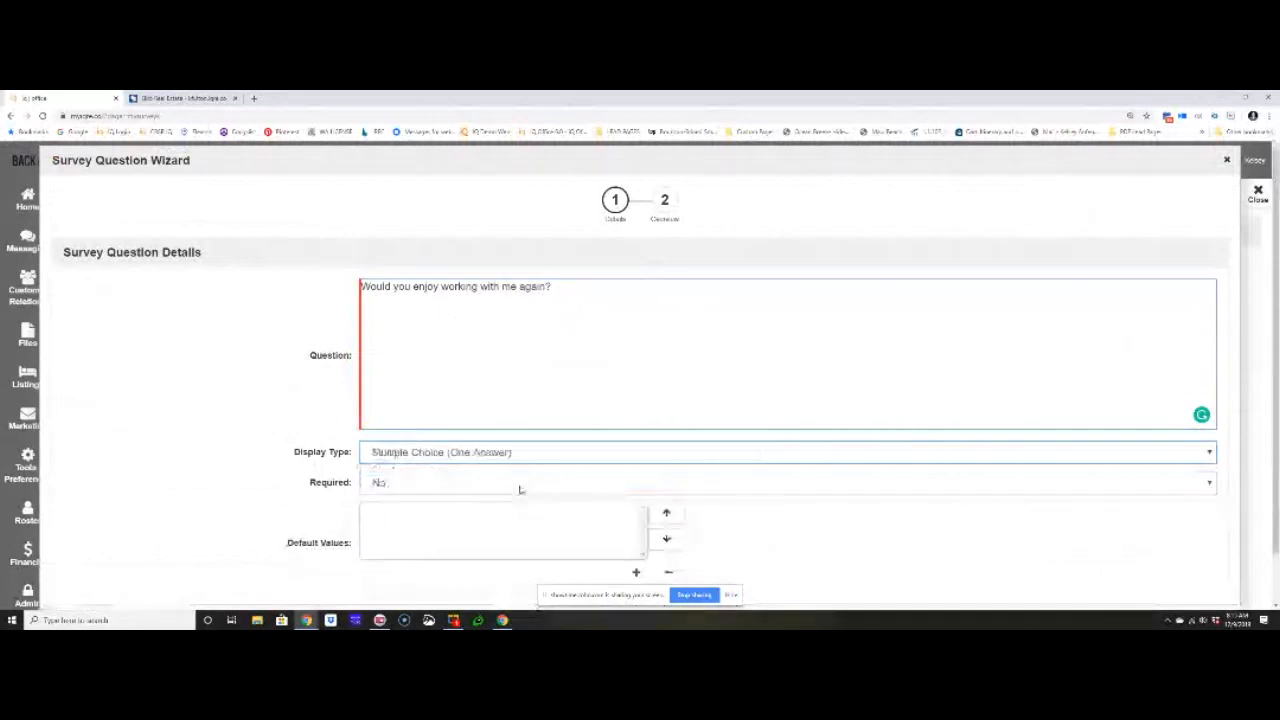
- Add "Absolutely" and "Maybe" as the first two default values of the multiple-choice question
{"action": "scroll", "coordinate": [400, 488], "scroll_direction": "down", "scroll_amount": 1}
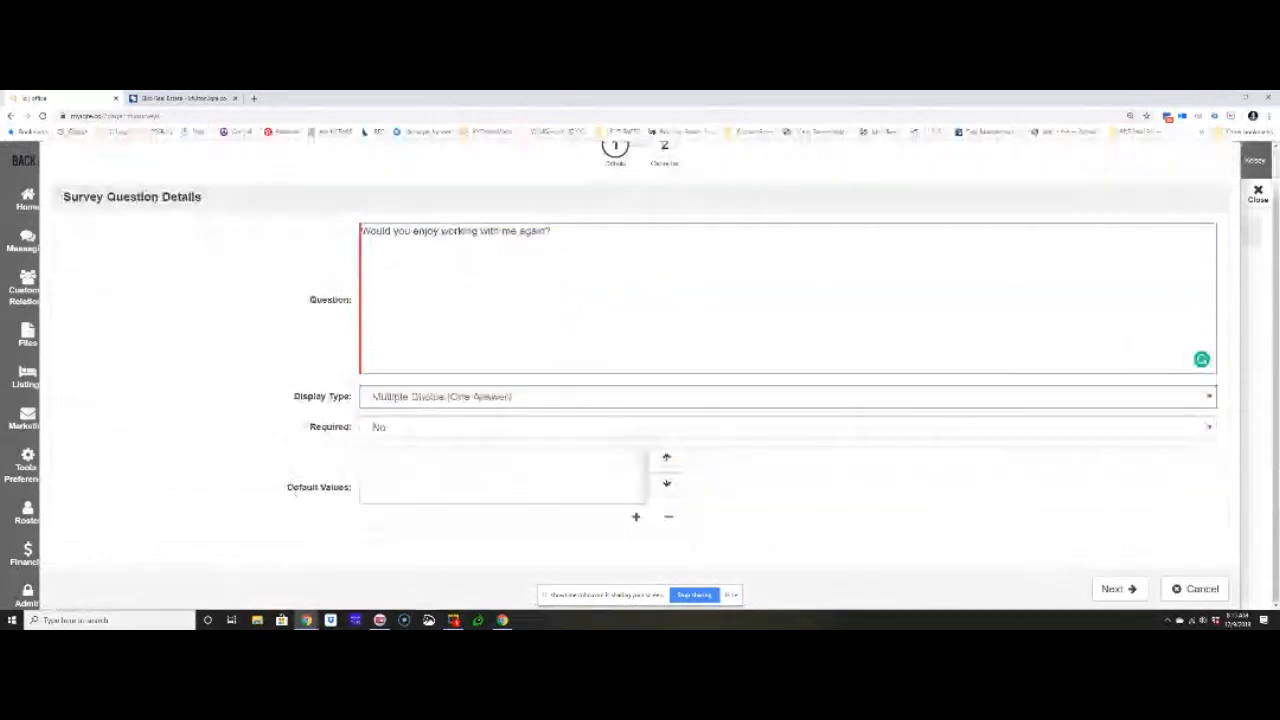
{"action": "left_click_drag", "start_coordinate": [287, 487], "coordinate": [362, 491]}
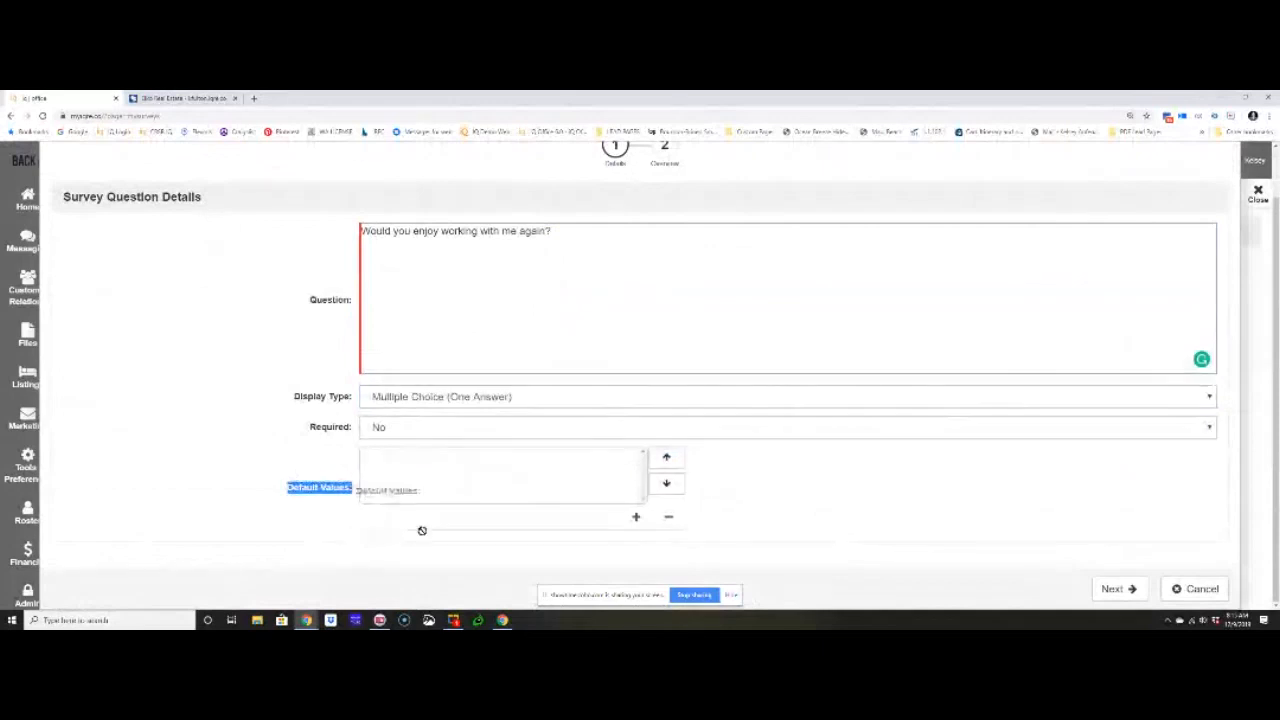
{"action": "left_click", "coordinate": [636, 518]}
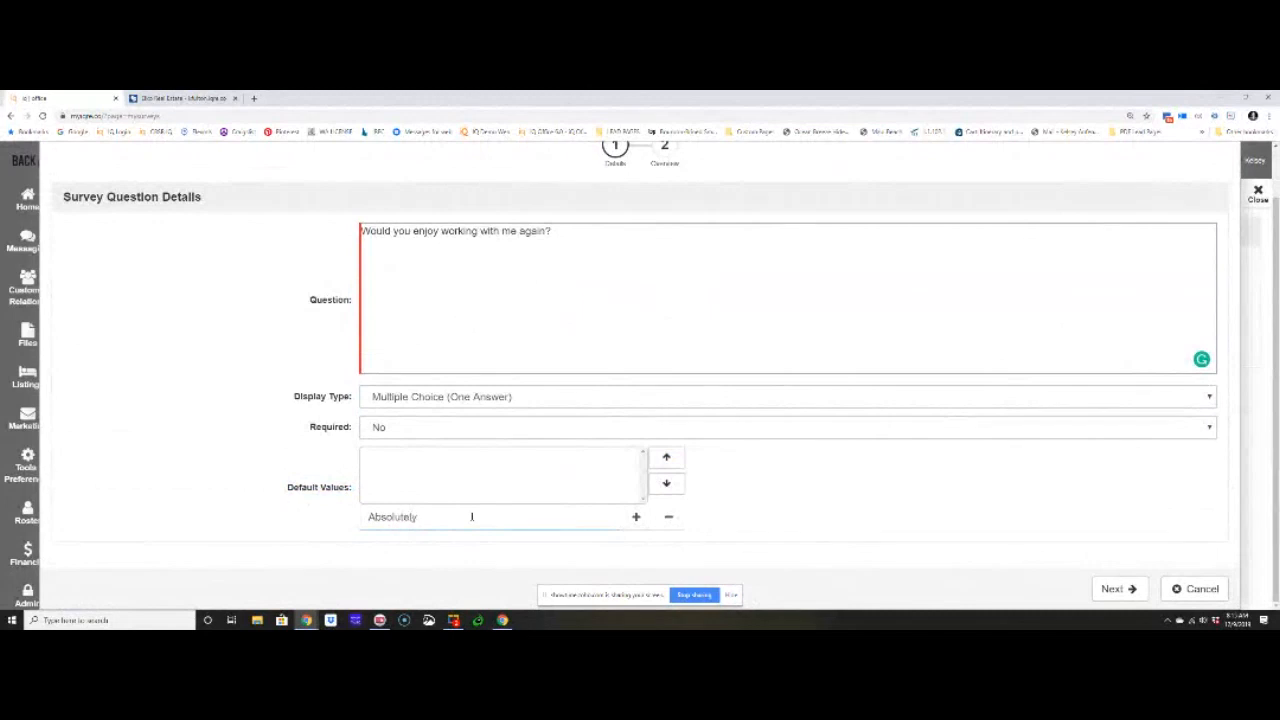
{"action": "left_click", "coordinate": [635, 517]}
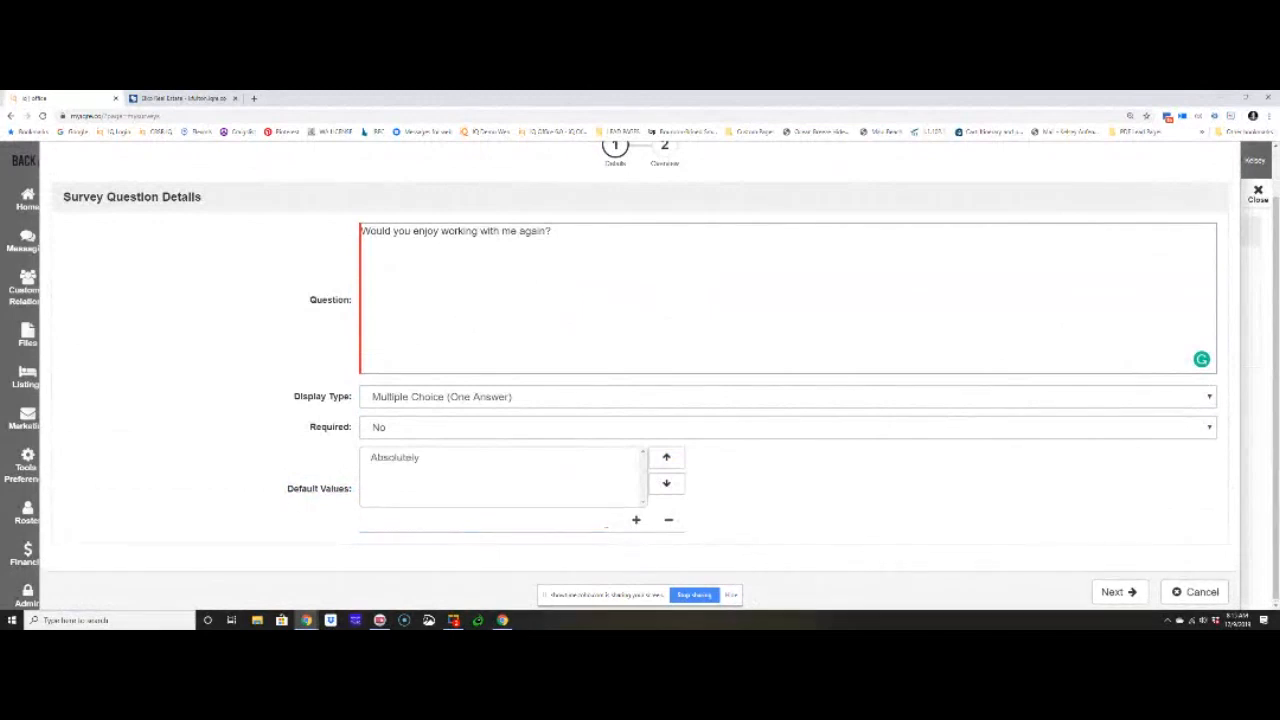
{"action": "type", "text": "Maybe"}
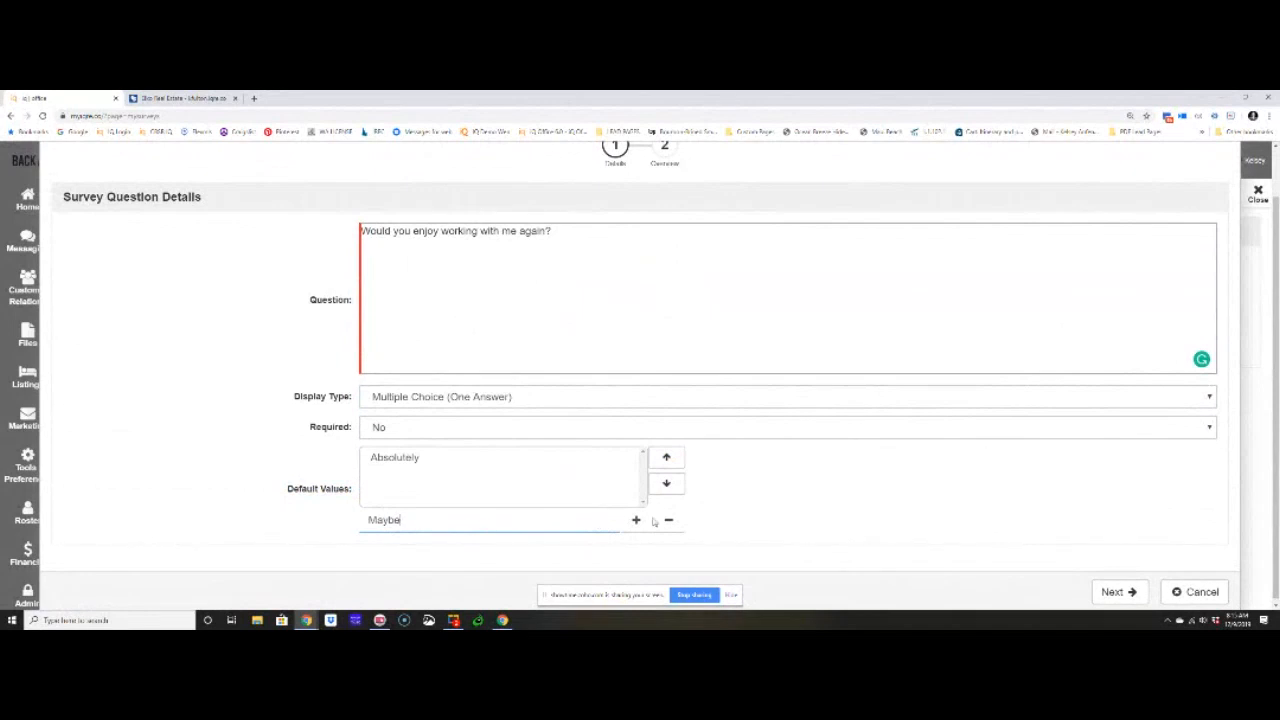
{"action": "left_click_drag", "start_coordinate": [411, 520], "coordinate": [360, 522]}
{"action": "type", "text": "Maybe"}
{"action": "left_click", "coordinate": [636, 520]}
- Add "If I had to" and "I would rather not" to the default values of the multiple-choice question
{"action": "left_click", "coordinate": [592, 527]}
{"action": "type", "text": "If I had to"}
{"action": "left_click", "coordinate": [636, 520]}
{"action": "left_click", "coordinate": [562, 519]}
{"action": "type", "text": "I would rather not"}
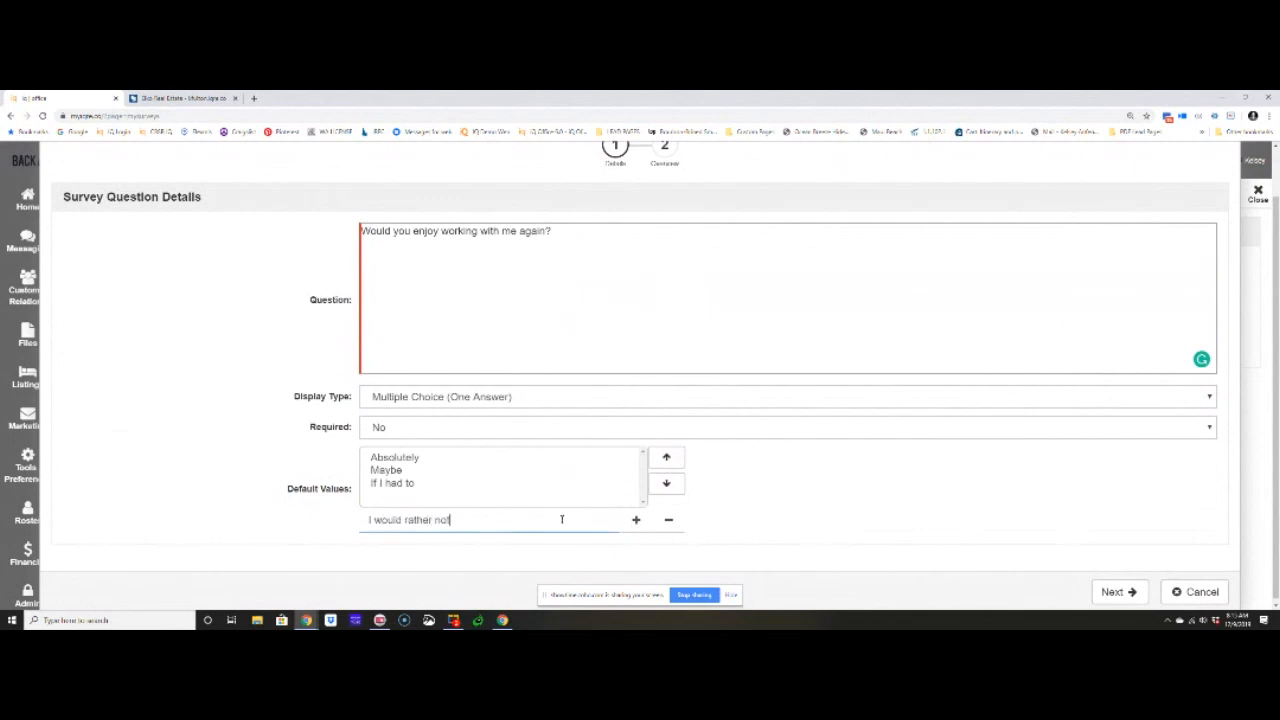
{"action": "left_click", "coordinate": [636, 519]}
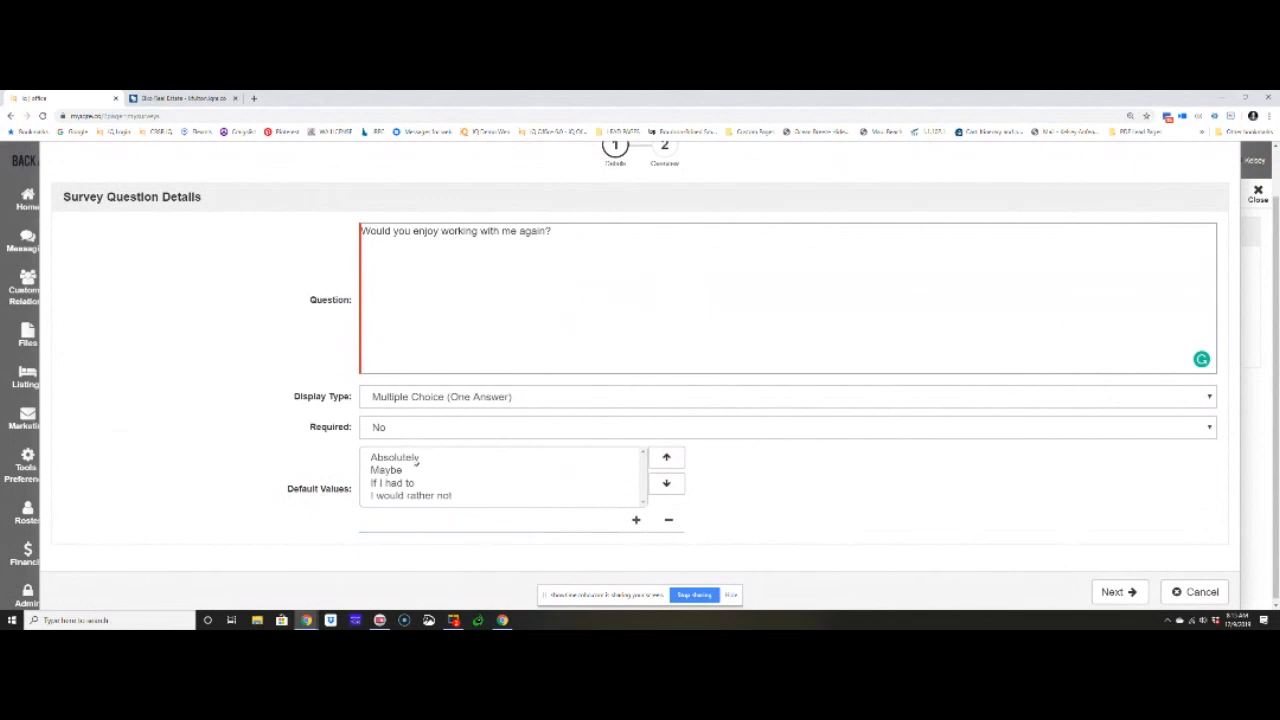
- Reorder the default values so that "Maybe" comes directly after "If I had to"
{"action": "key", "text": "ctrl+plus"}
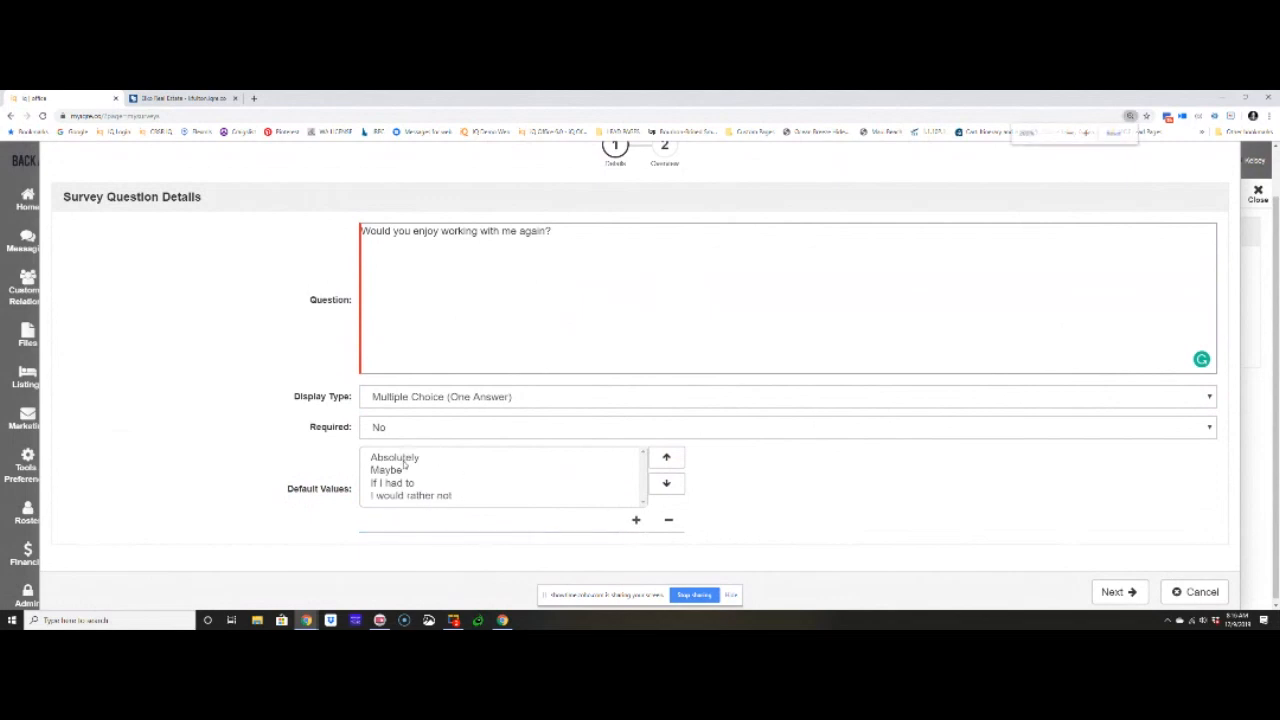
{"action": "scroll", "coordinate": [440, 481], "scroll_direction": "down", "scroll_amount": 2}
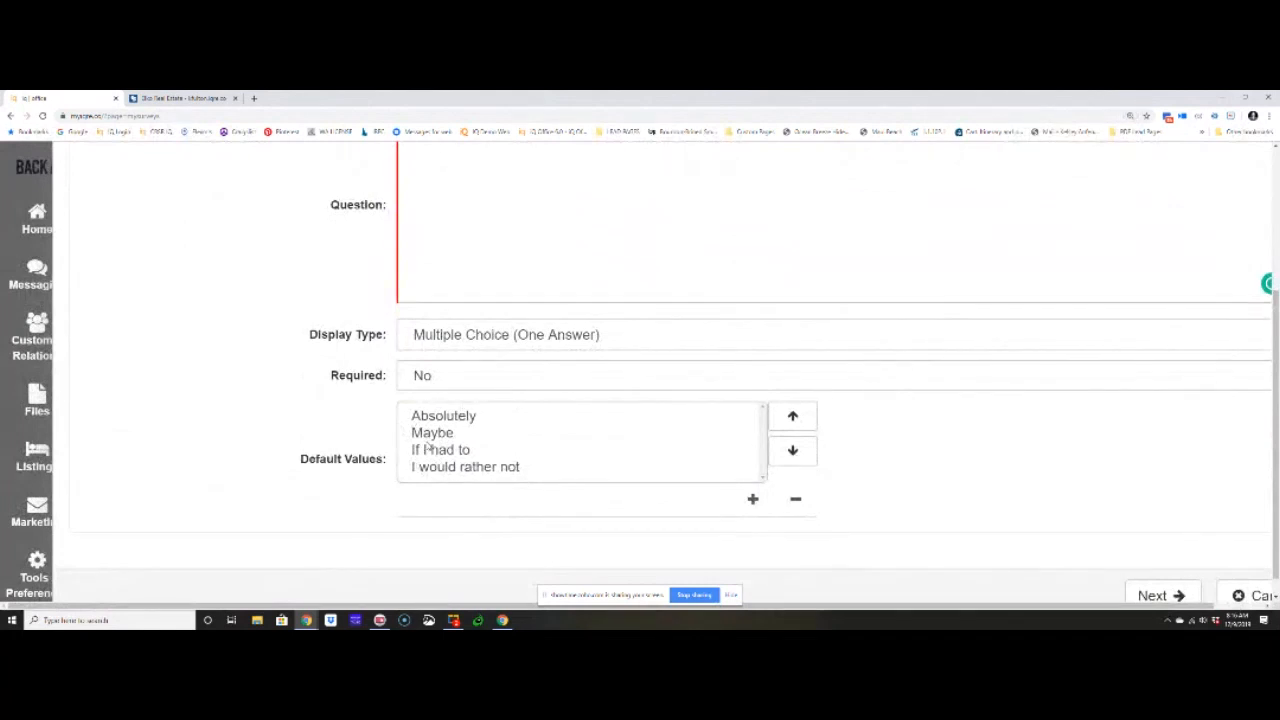
{"action": "left_click", "coordinate": [428, 438]}
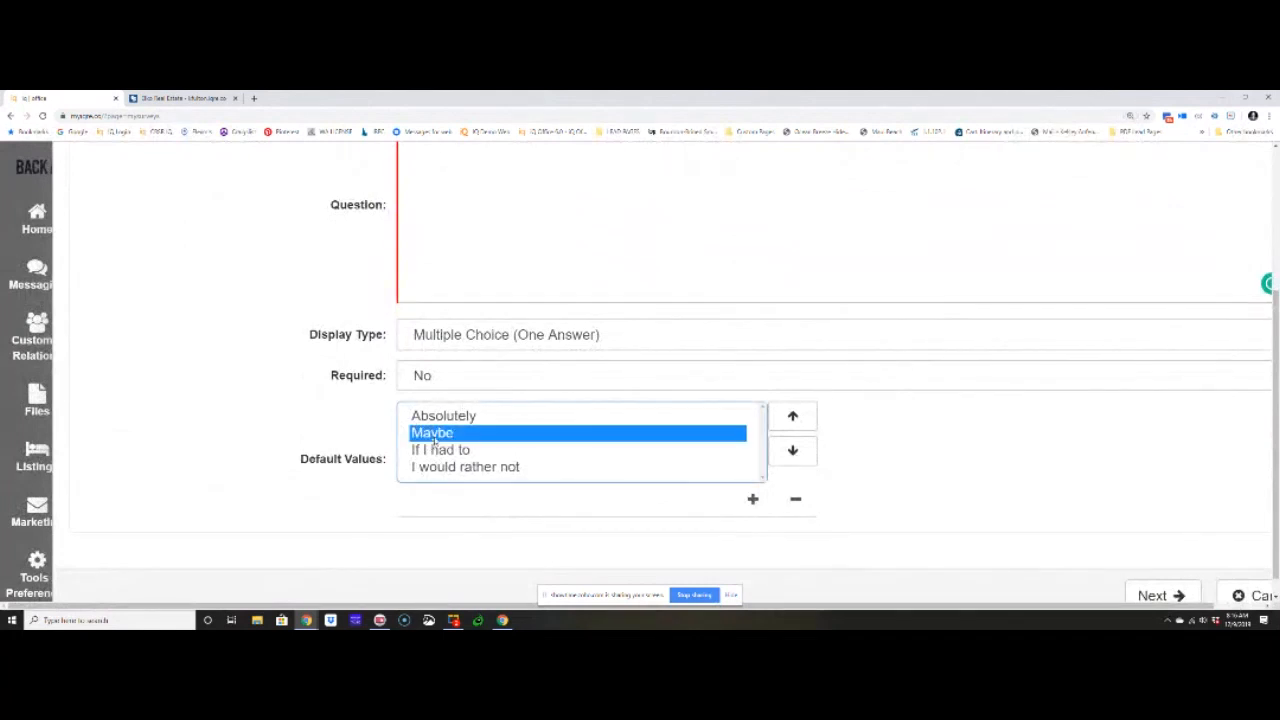
{"action": "left_click", "coordinate": [795, 451]}
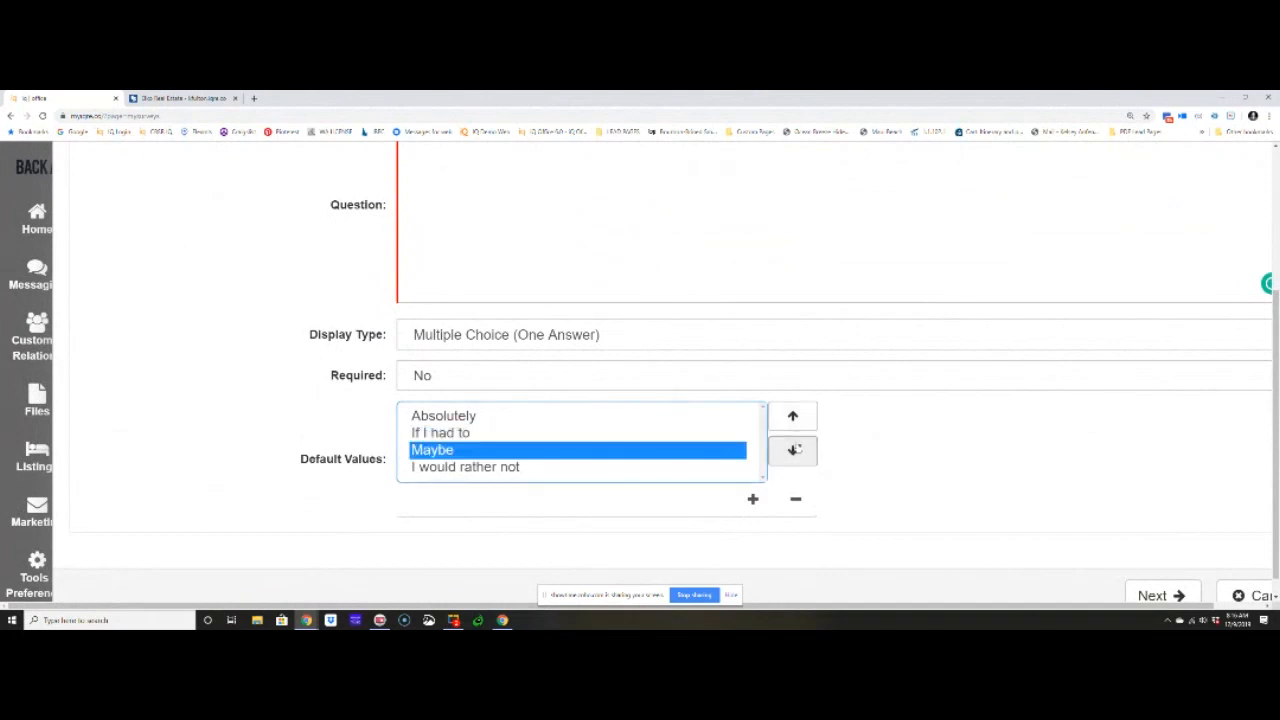
{"action": "left_click", "coordinate": [795, 418]}
{"action": "left_click", "coordinate": [795, 450]}
- Save the multiple-choice question with the option to add another survey question
{"action": "key", "text": "ctrl+minus"}
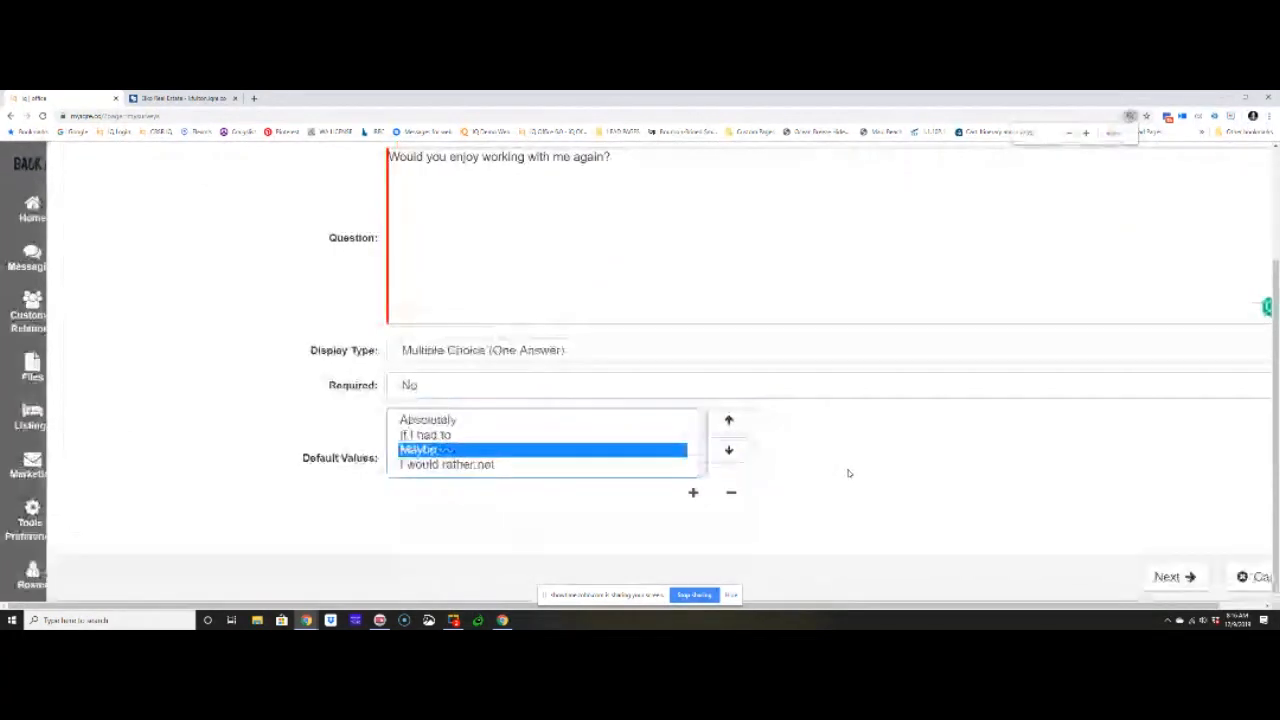
{"action": "key", "text": "ctrl+minus"}
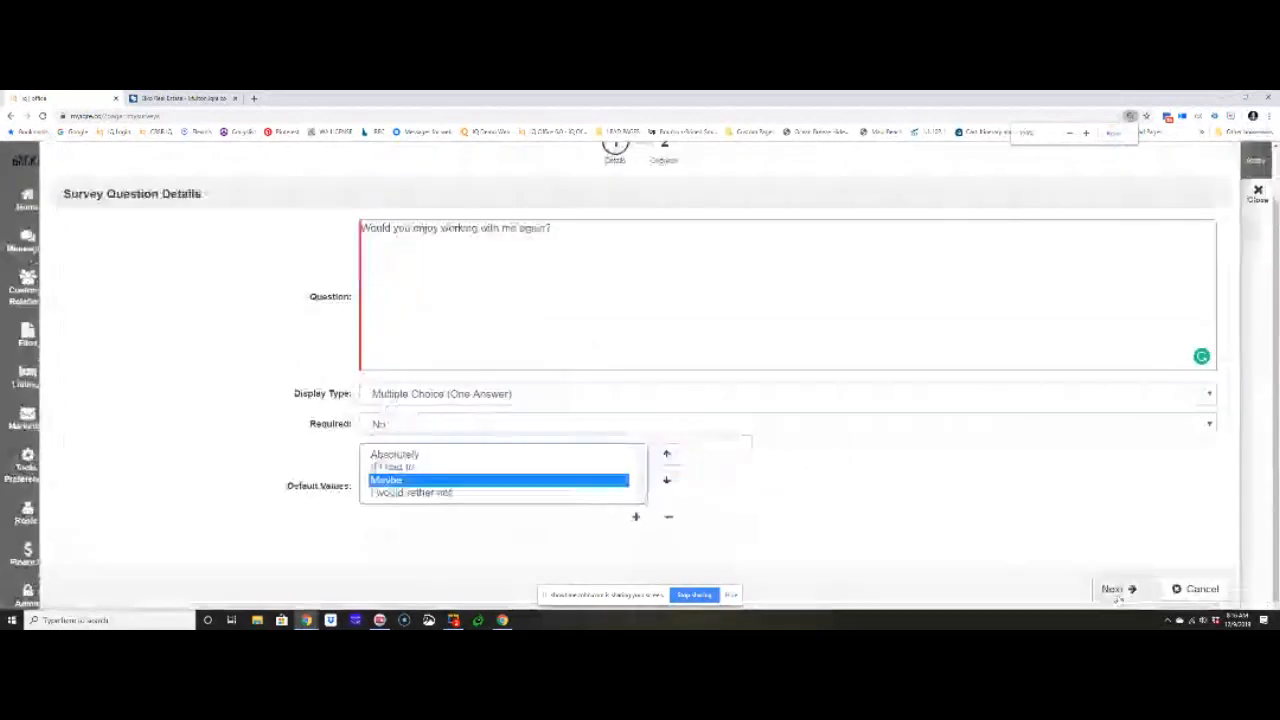
{"action": "left_click", "coordinate": [1114, 589]}
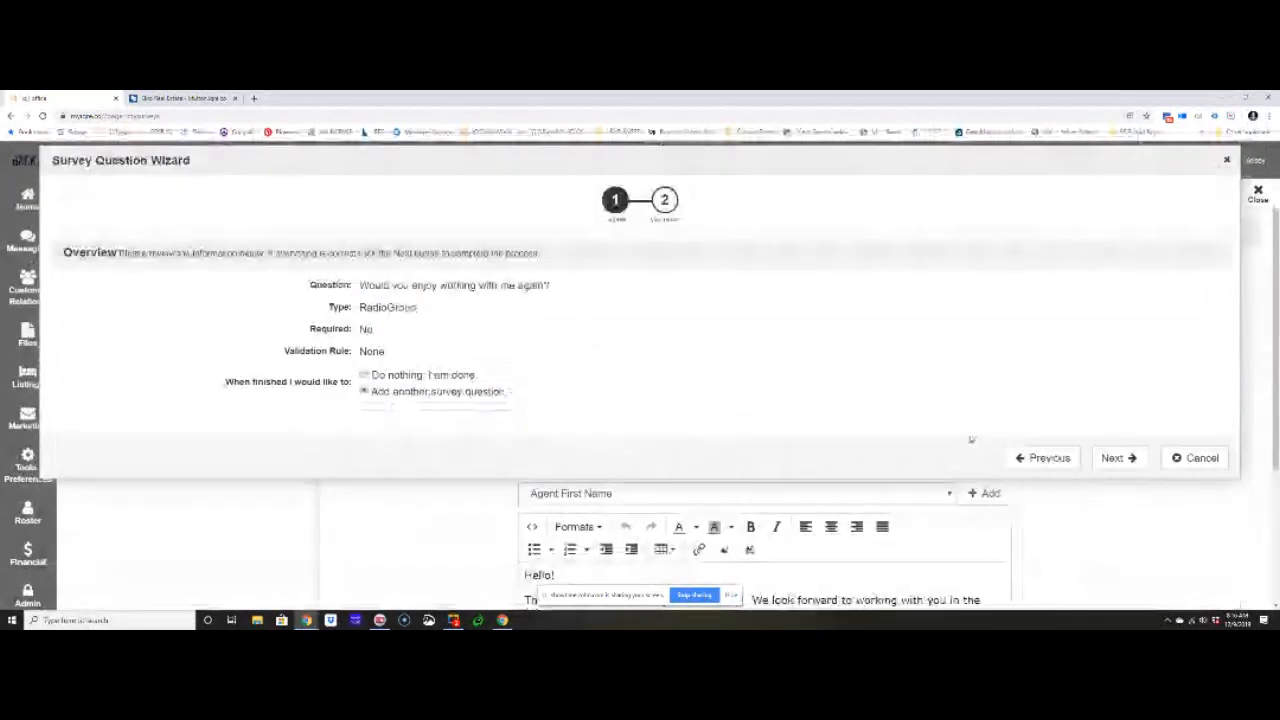
{"action": "left_click", "coordinate": [1115, 458]}
- Set the display type to Comment/Essay Box and write the question "Is there any additional feedback you would like to provide?"
{"action": "left_click", "coordinate": [535, 452]}
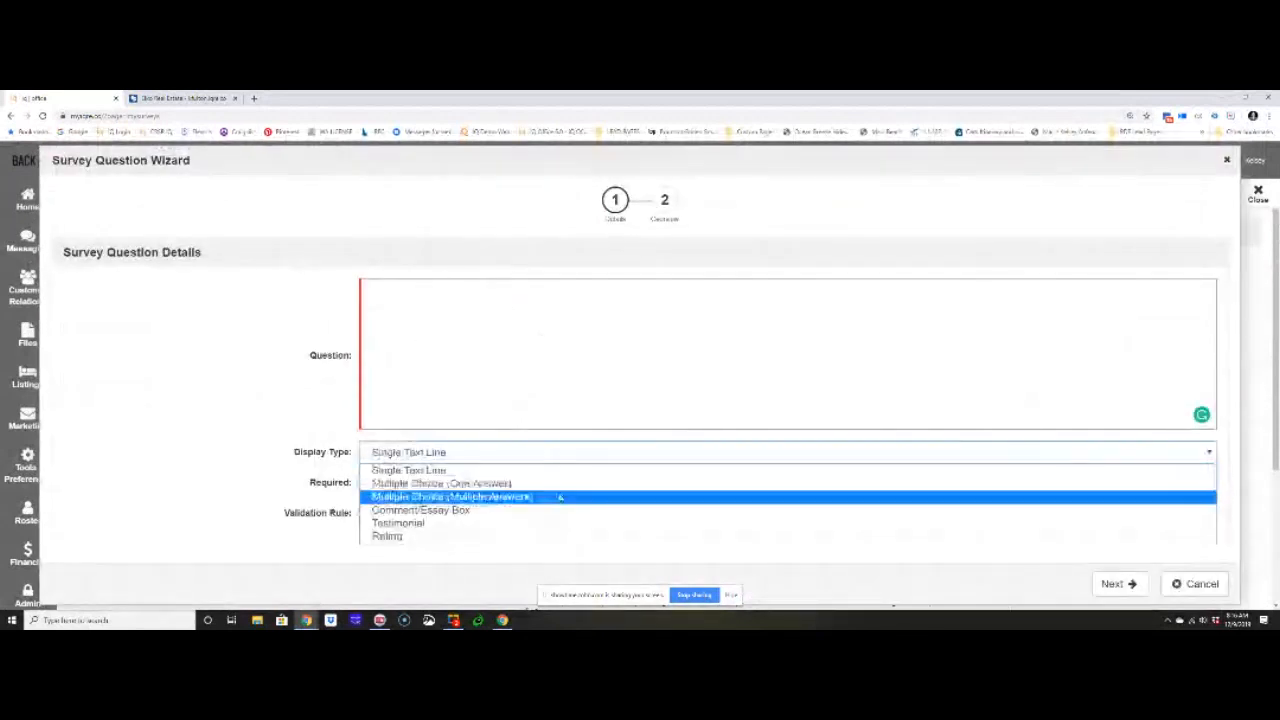
{"action": "left_click", "coordinate": [550, 510]}
{"action": "left_click", "coordinate": [507, 387]}
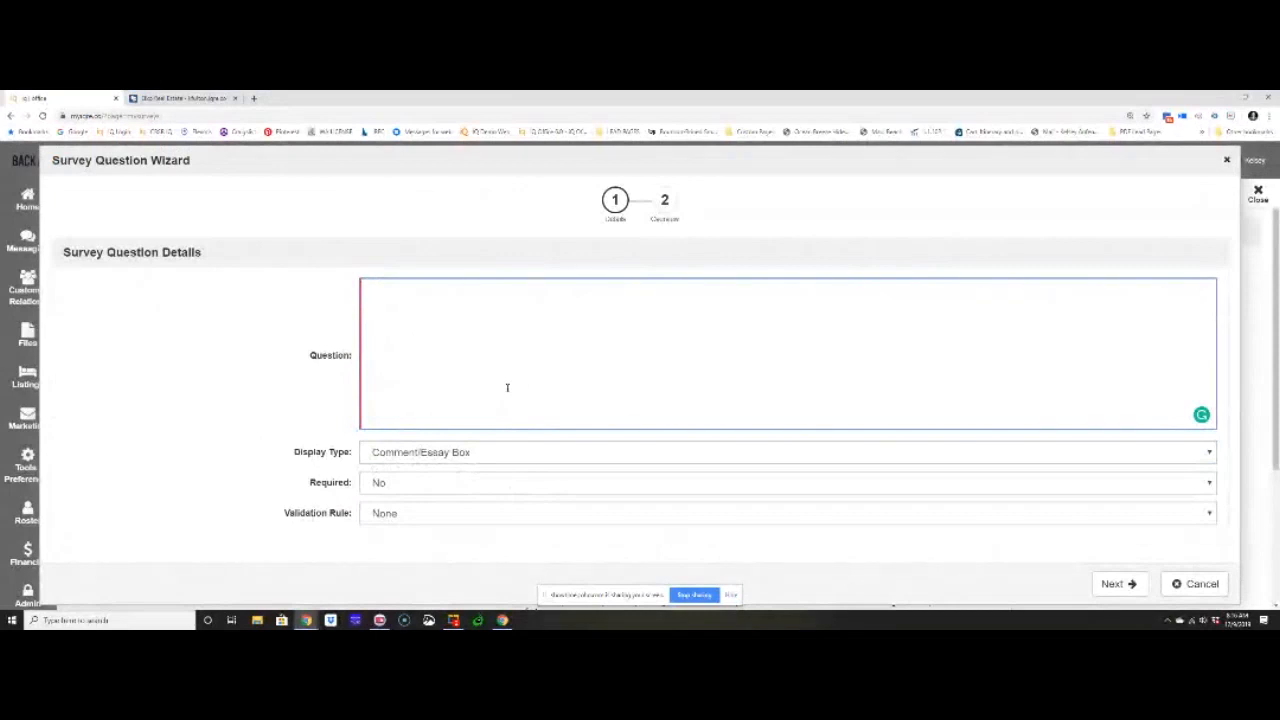
{"action": "type", "text": "Is there any additional feedback you wo"}
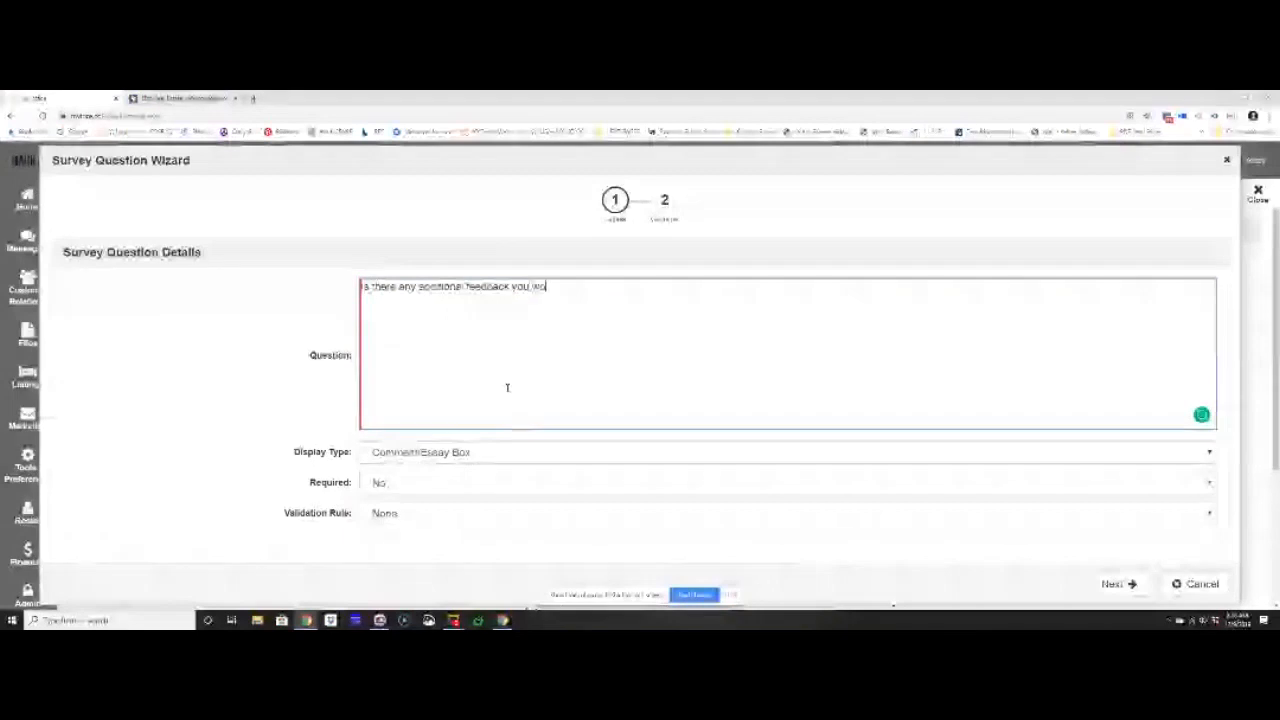
{"action": "type", "text": "uld like to provide?"}
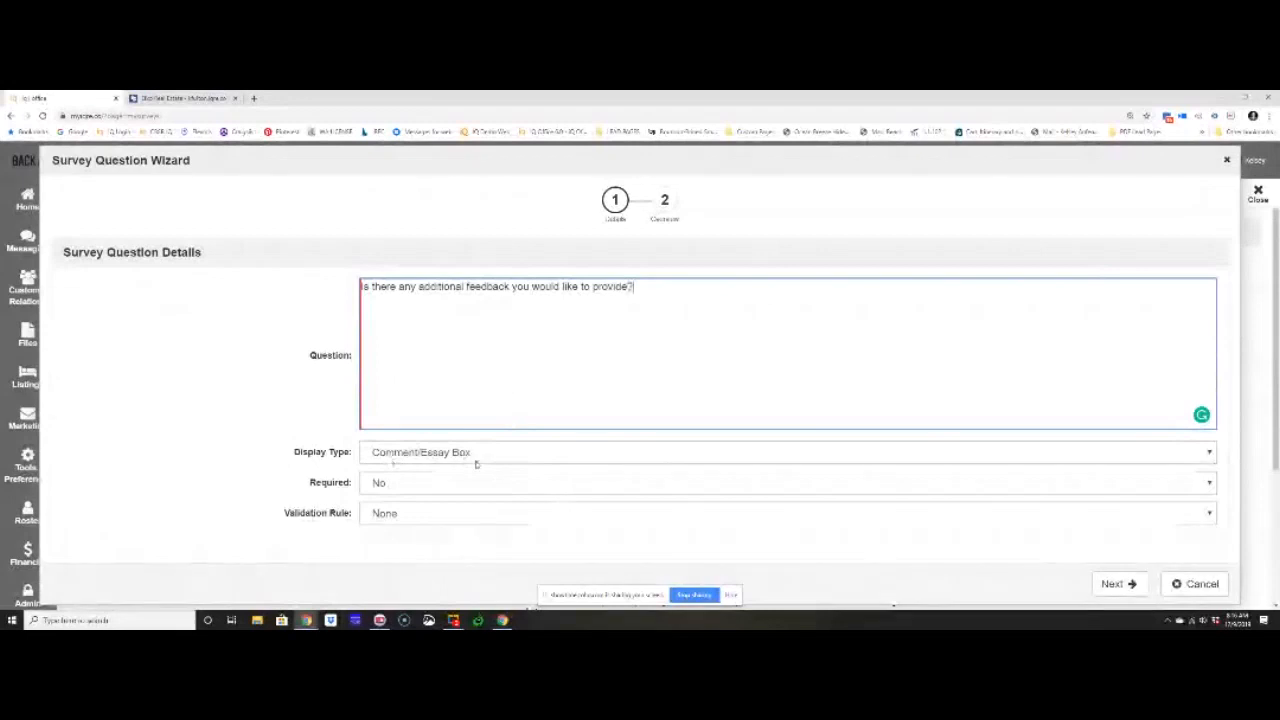
- Save the comment question with the option "Do nothing, I am done." and close the survey
{"action": "left_click", "coordinate": [1113, 584]}
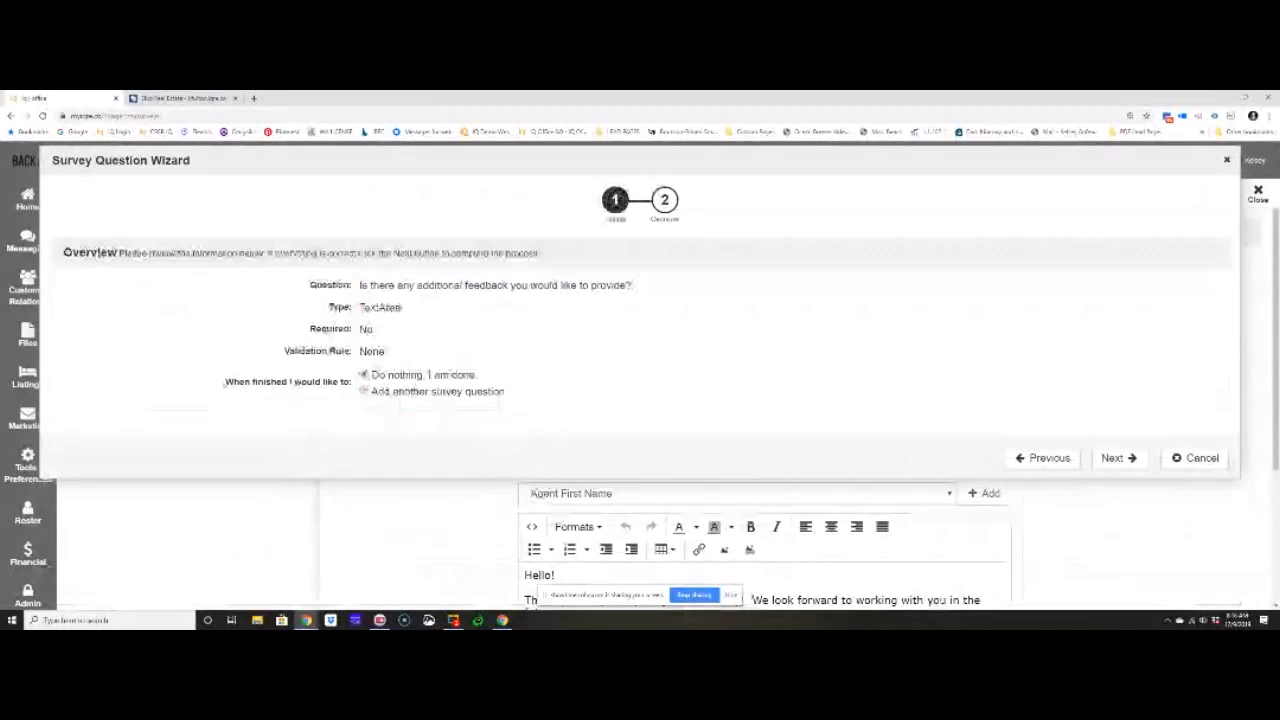
{"action": "left_click", "coordinate": [1112, 460]}
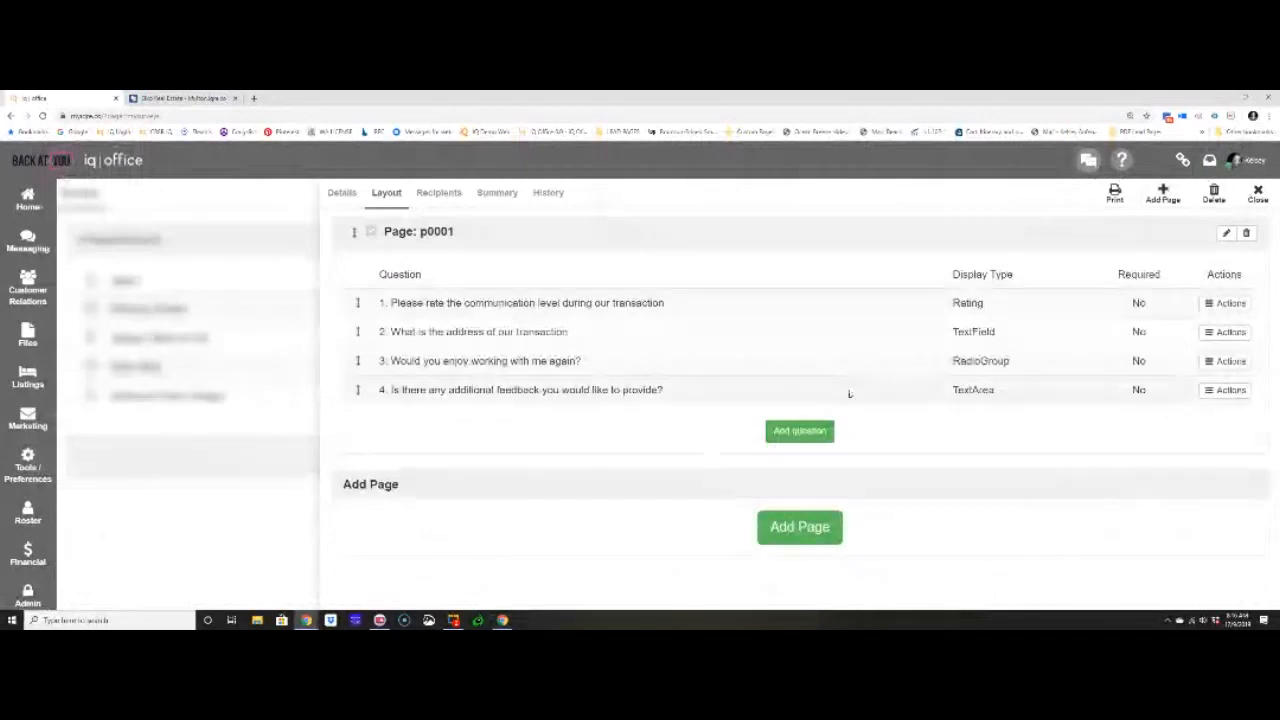
{"action": "left_click", "coordinate": [1256, 197]}
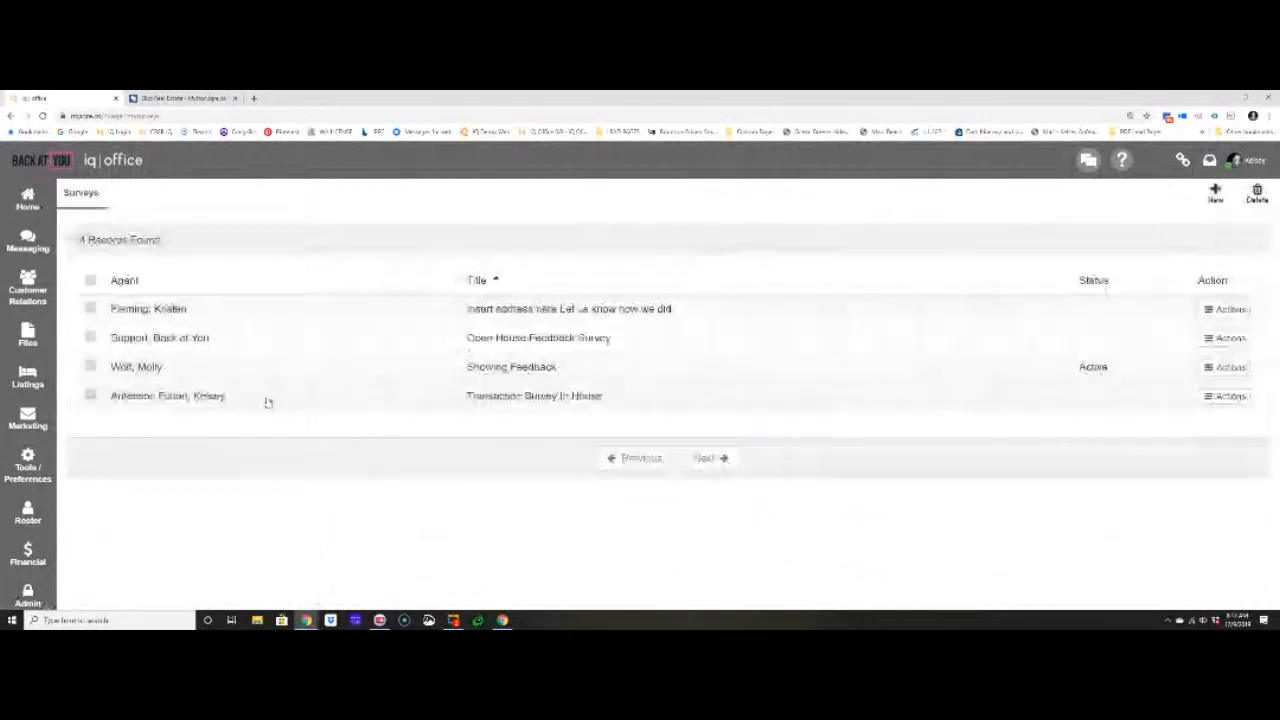
- Reopen the "Transaction Survey In House" survey and examine the actions available for the questions in its layout
{"action": "left_click", "coordinate": [515, 404]}
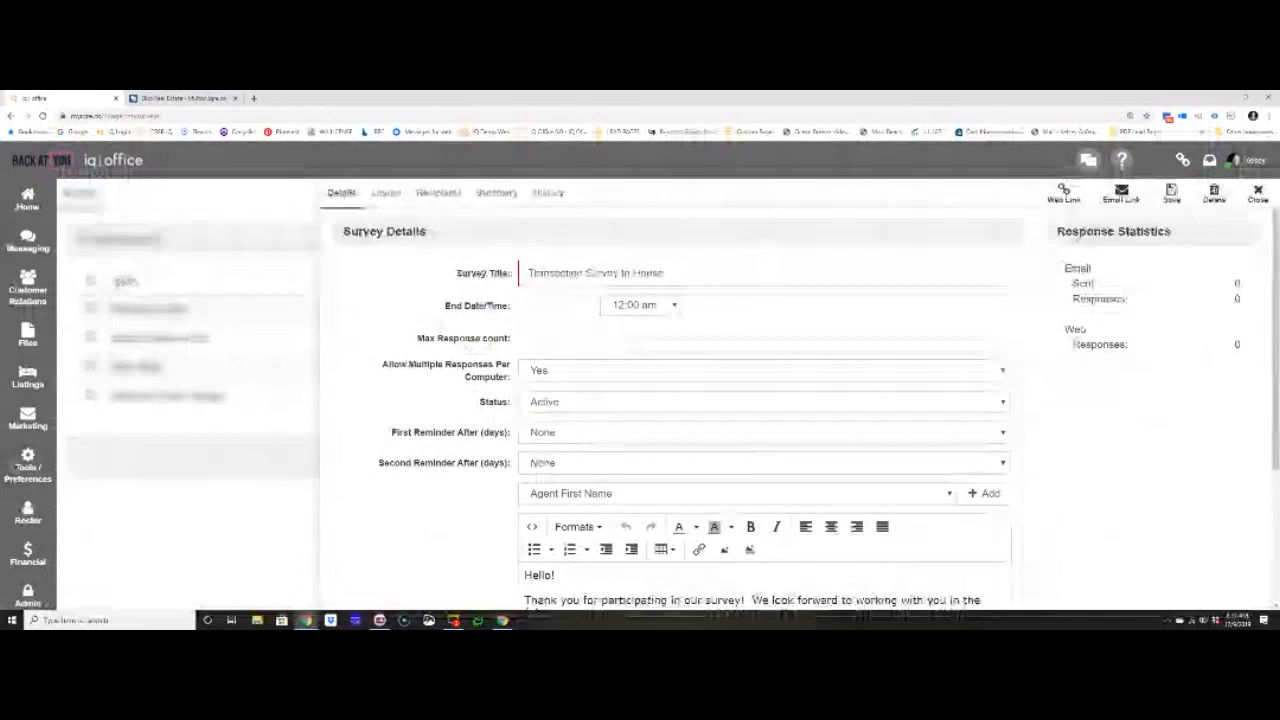
{"action": "left_click", "coordinate": [384, 194]}
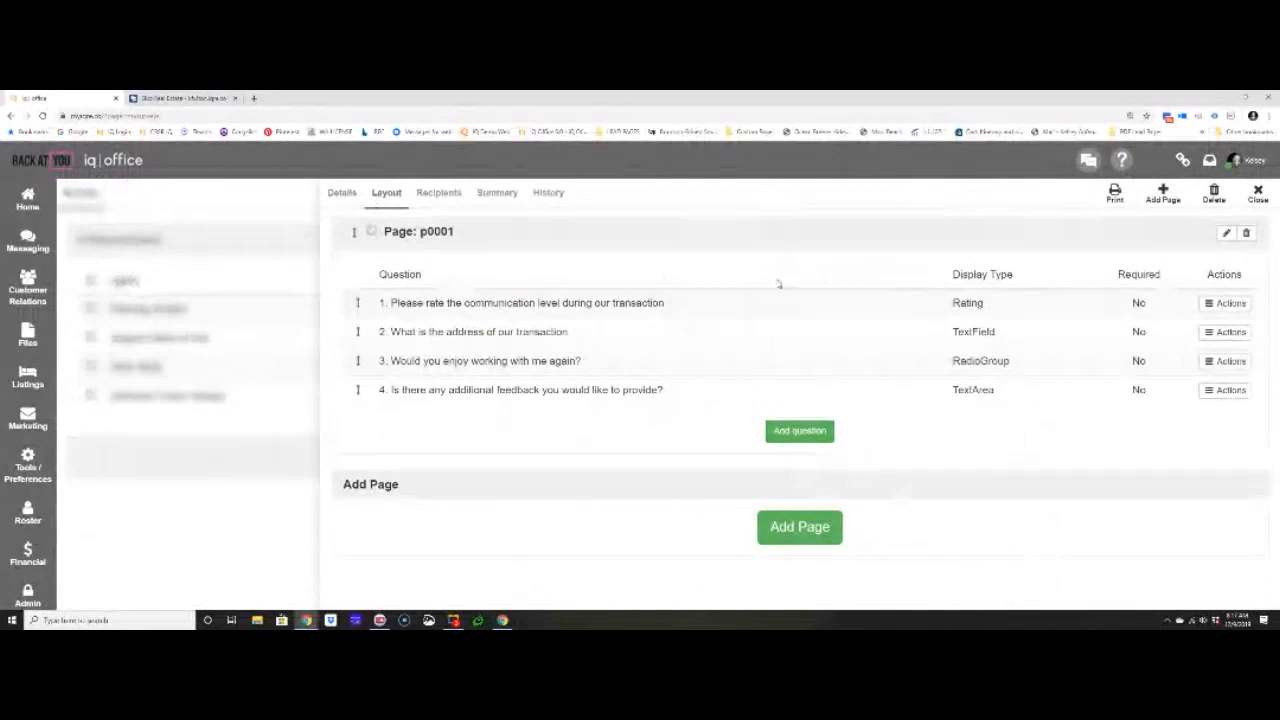
{"action": "left_click", "coordinate": [1230, 304]}
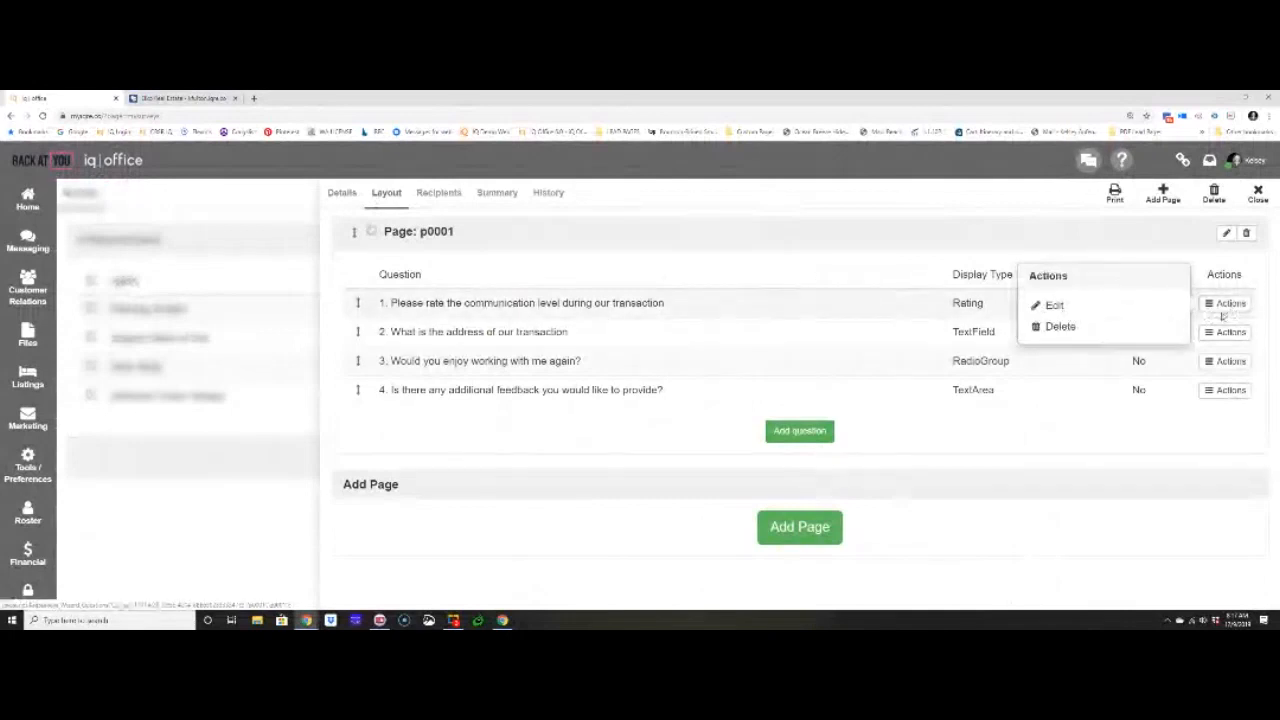
{"action": "left_click", "coordinate": [1229, 332]}
{"action": "left_click", "coordinate": [1230, 361]}
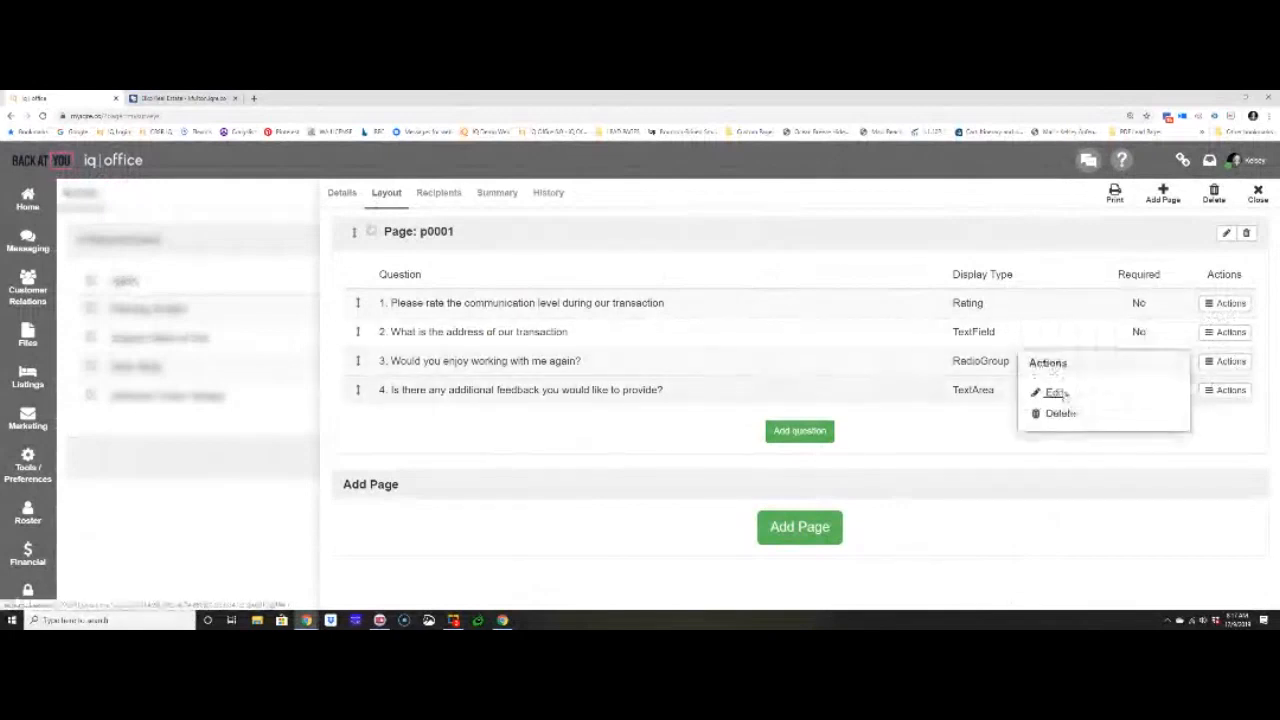
{"action": "left_click", "coordinate": [695, 210]}
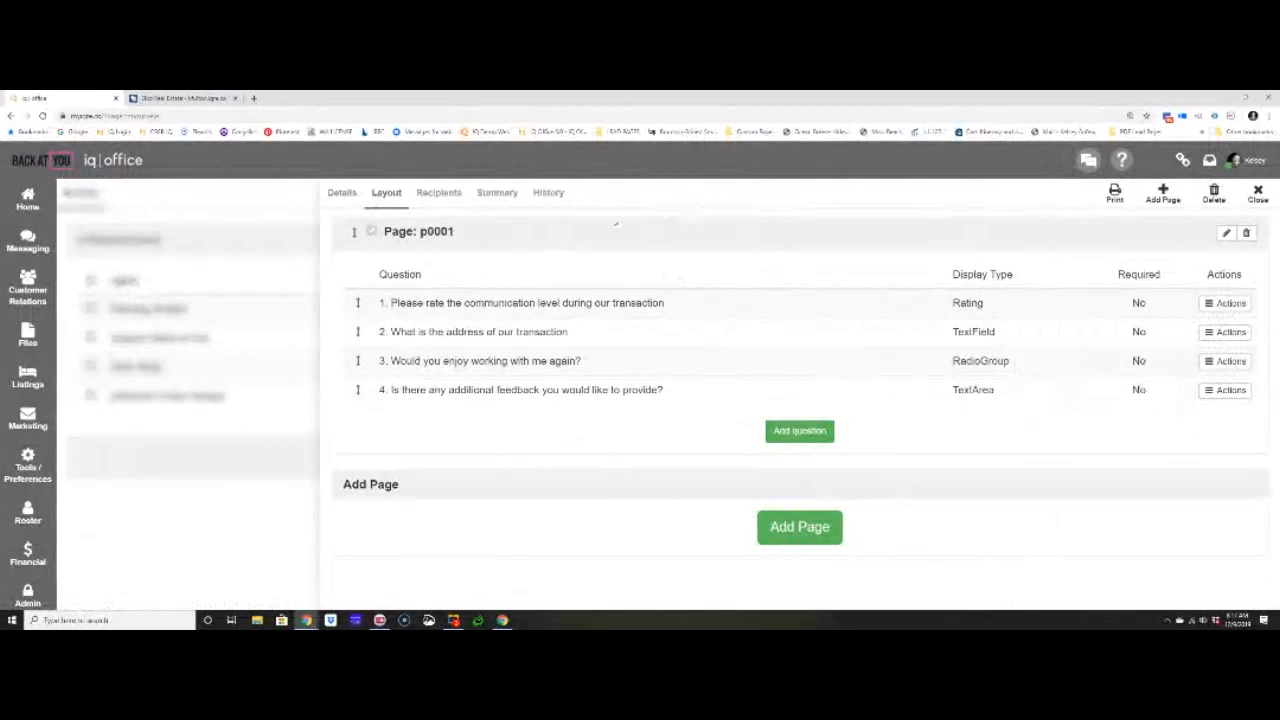
- Open the recipient selection of the survey and look through the contact types and access groups
{"action": "left_click", "coordinate": [453, 196]}
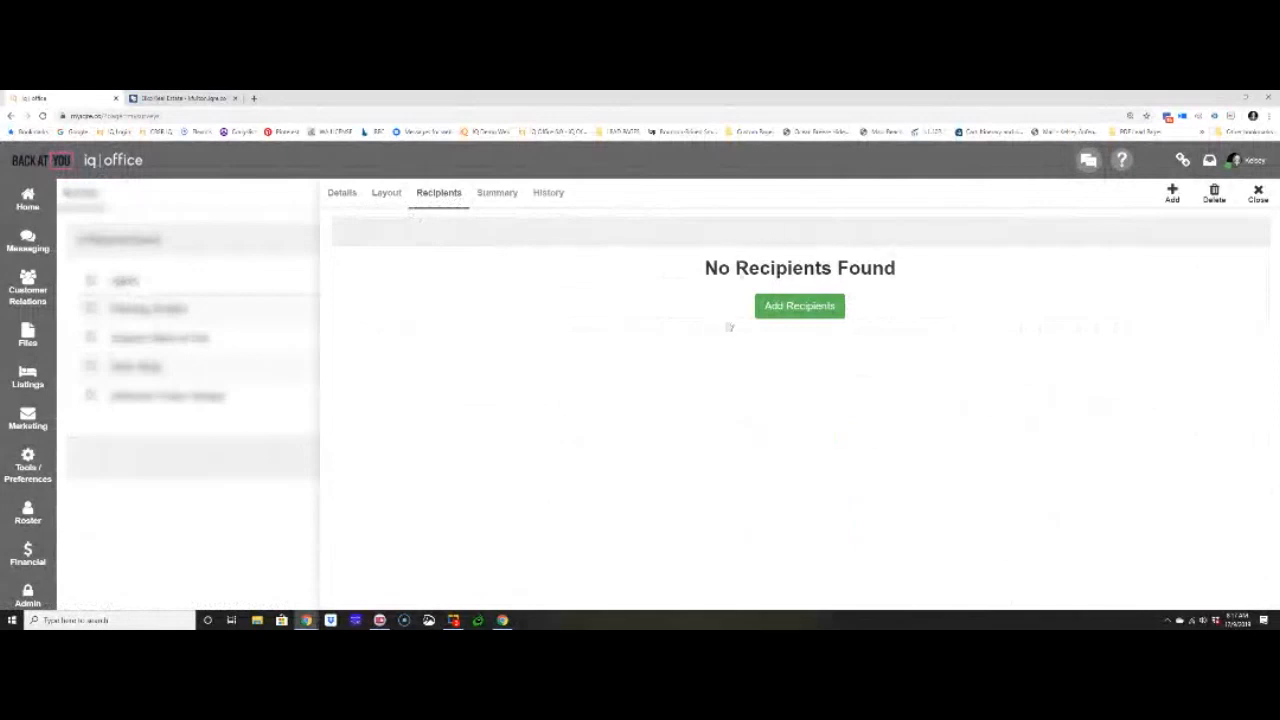
{"action": "left_click", "coordinate": [797, 308]}
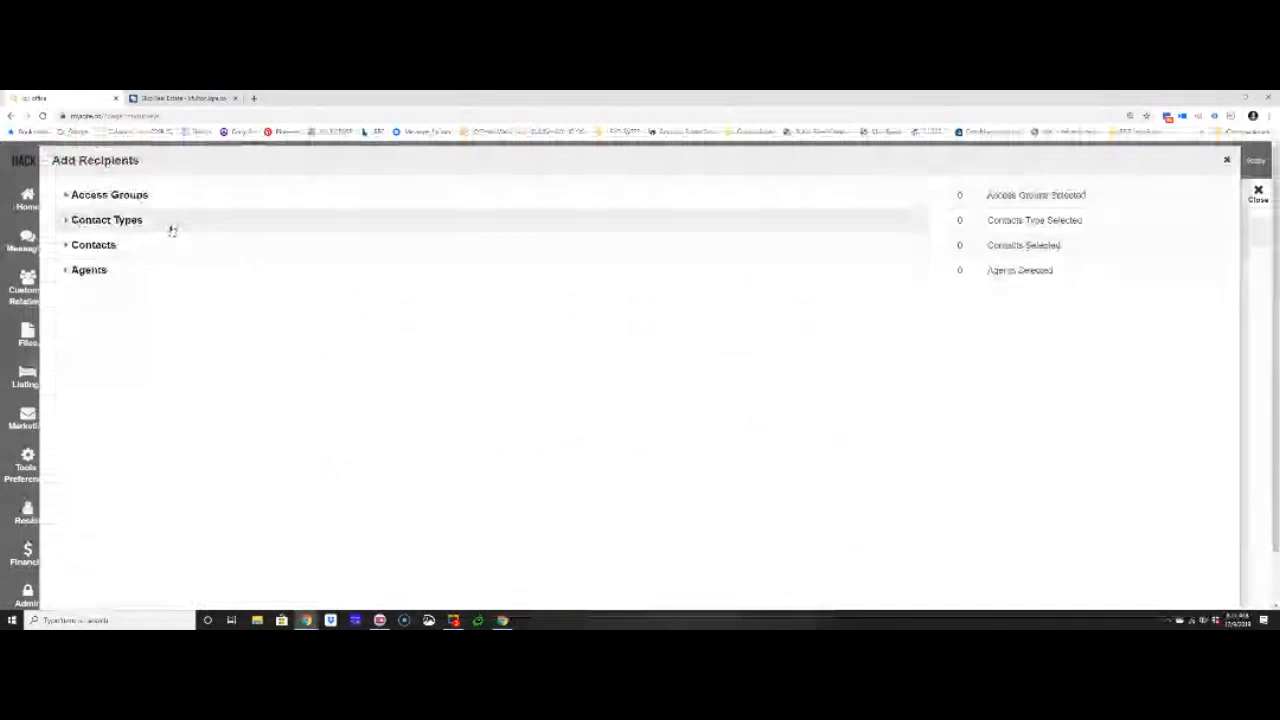
{"action": "left_click", "coordinate": [172, 229]}
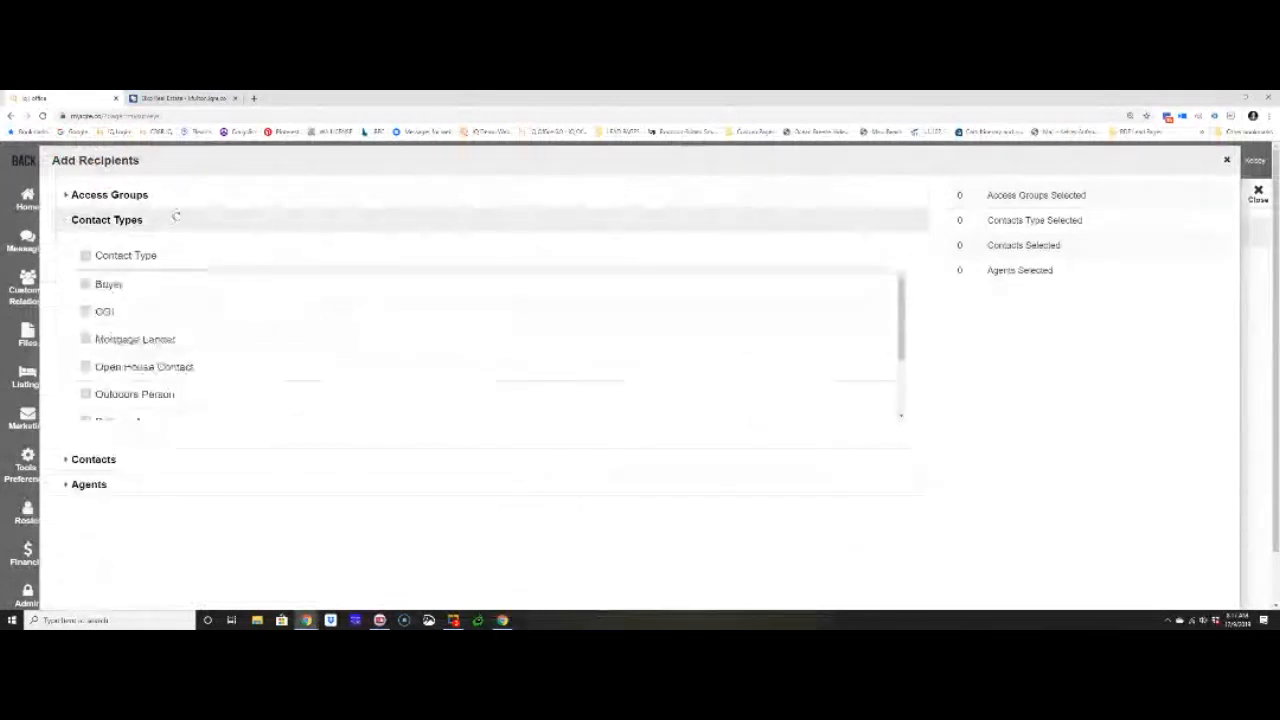
{"action": "left_click", "coordinate": [182, 200]}
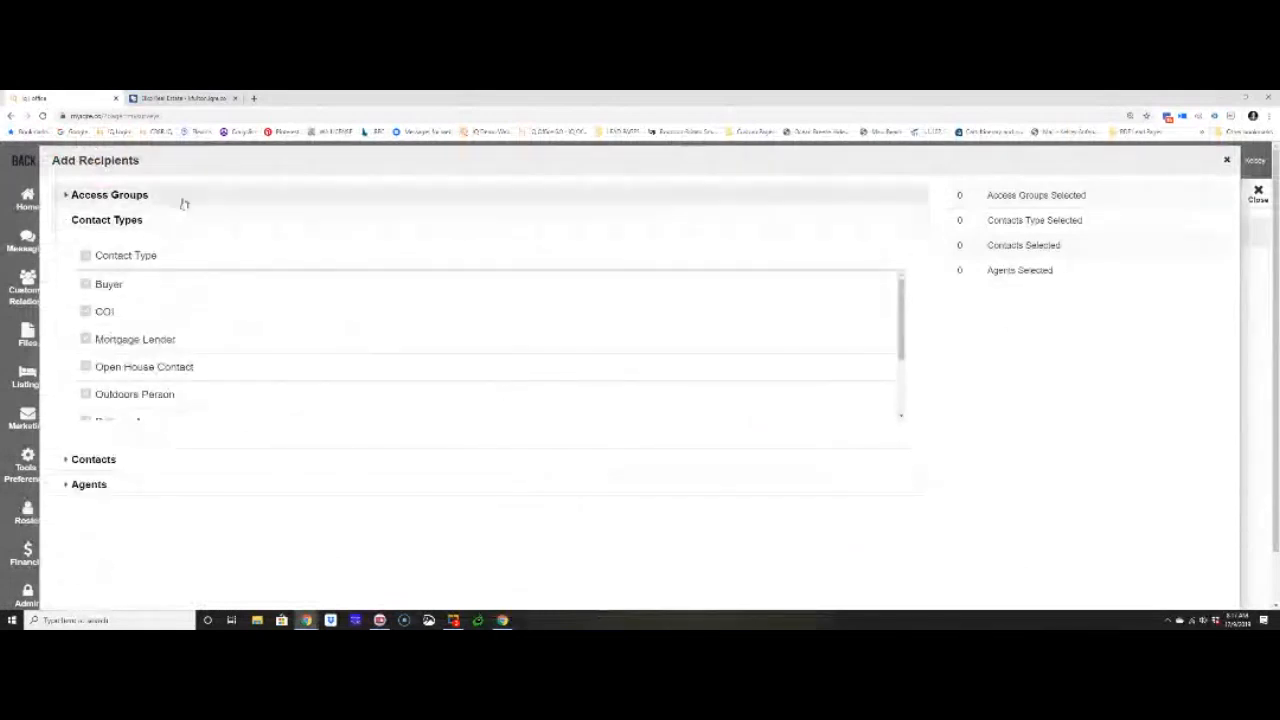
{"action": "left_click", "coordinate": [100, 195]}
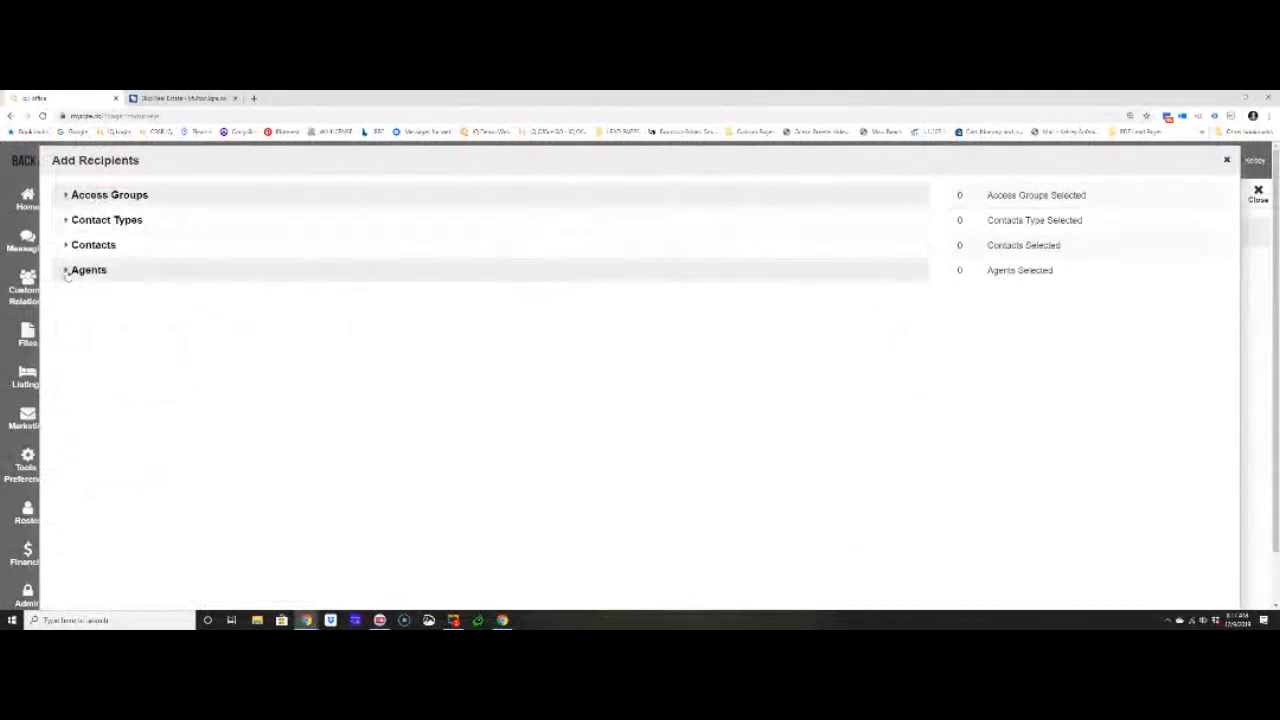
- Select the agent with the added date 08/09/2018 from the Agents list as a survey recipient
{"action": "left_click", "coordinate": [67, 272]}
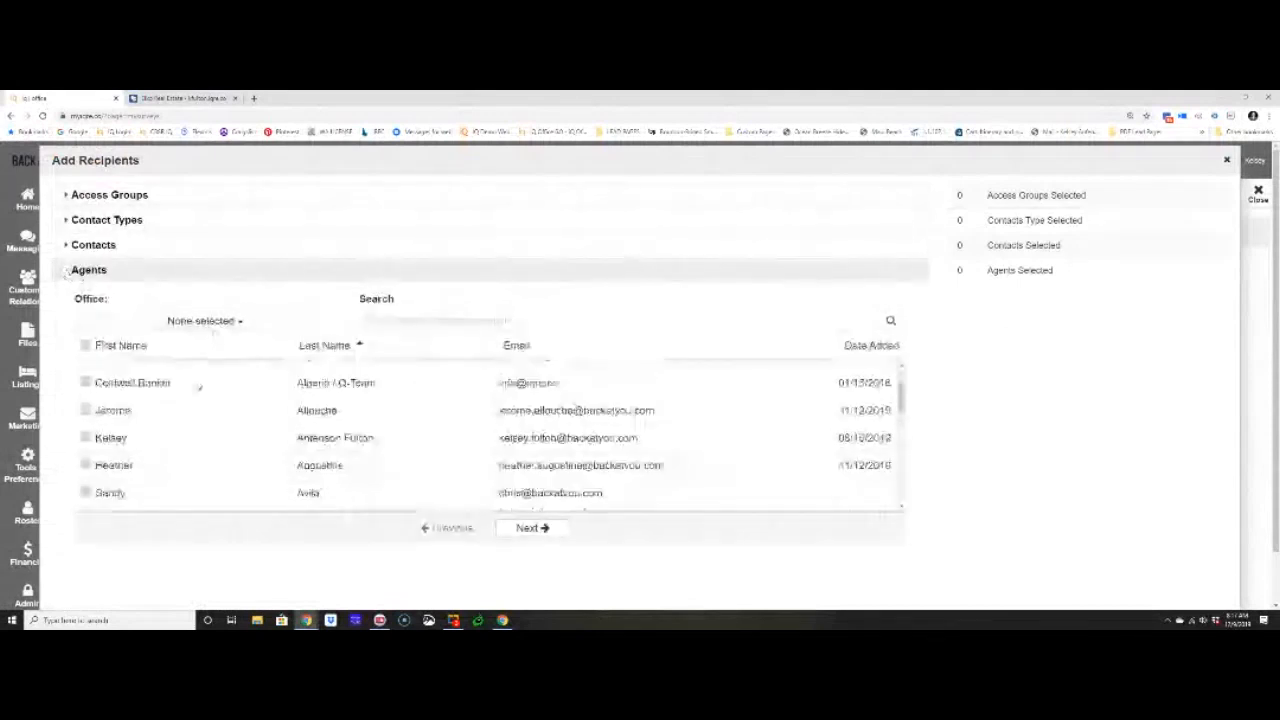
{"action": "scroll", "coordinate": [195, 385], "scroll_direction": "down", "scroll_amount": 1}
{"action": "scroll", "coordinate": [188, 384], "scroll_direction": "down", "scroll_amount": 3}
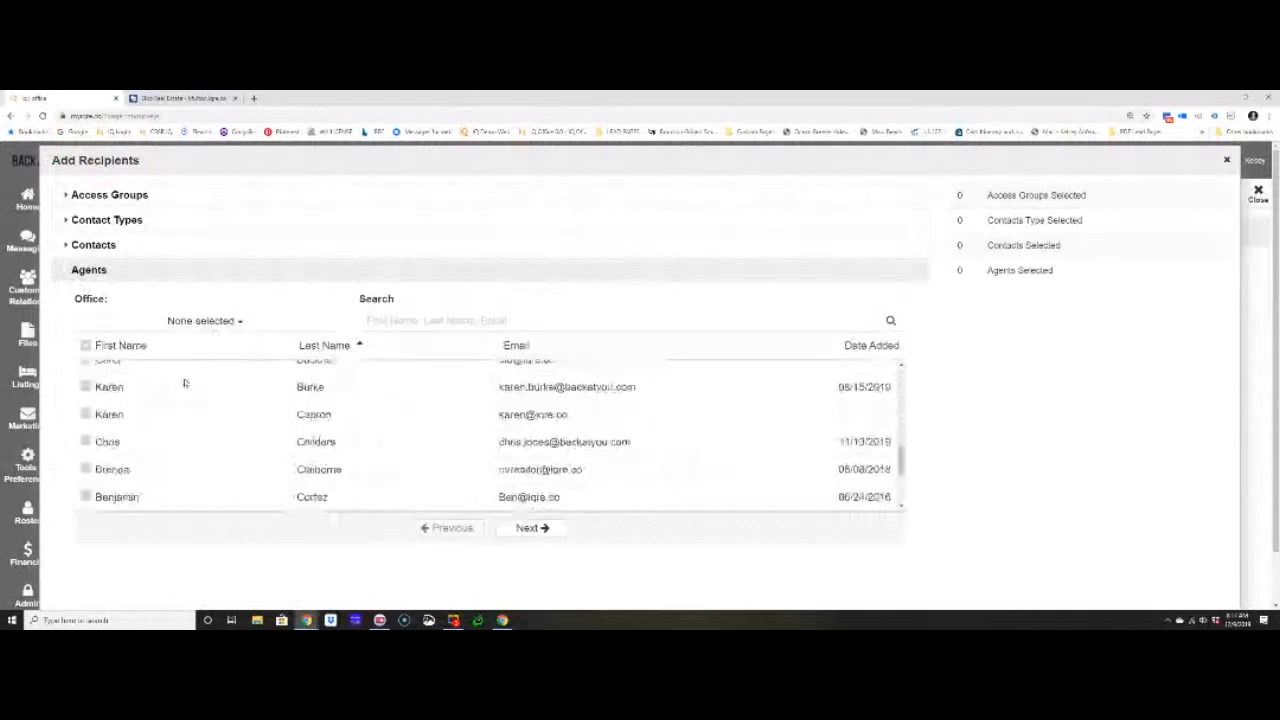
{"action": "scroll", "coordinate": [184, 383], "scroll_direction": "down", "scroll_amount": 3}
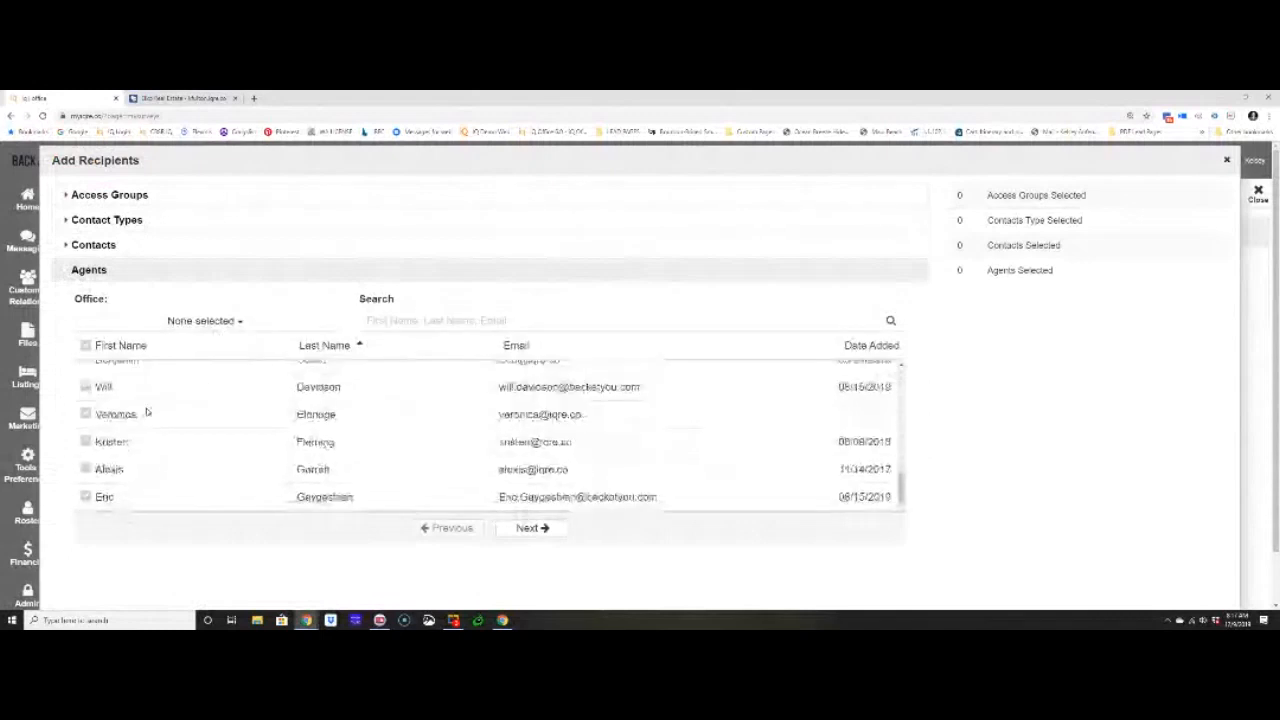
{"action": "left_click", "coordinate": [85, 441]}
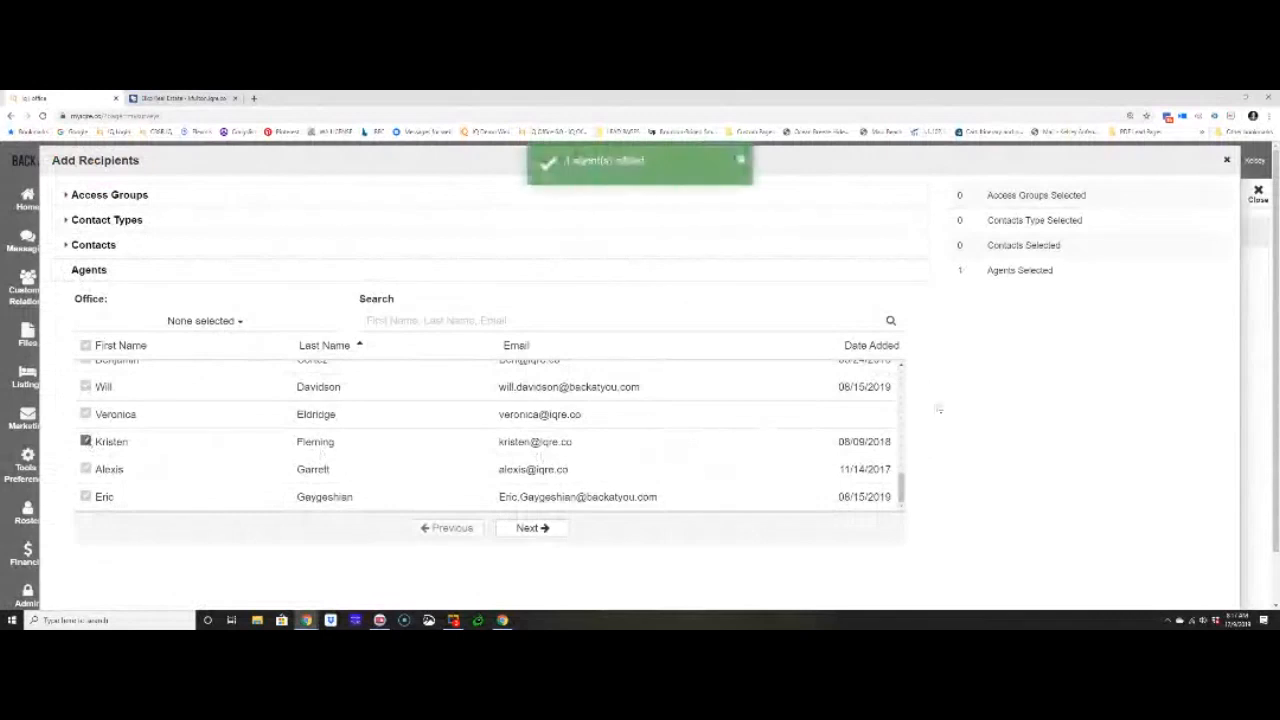
- Confirm the selected agent as a survey recipient and add the agent dated 08/15/2019 two rows above that agent in the Agents list
{"action": "scroll", "coordinate": [939, 408], "scroll_direction": "down", "scroll_amount": 1}
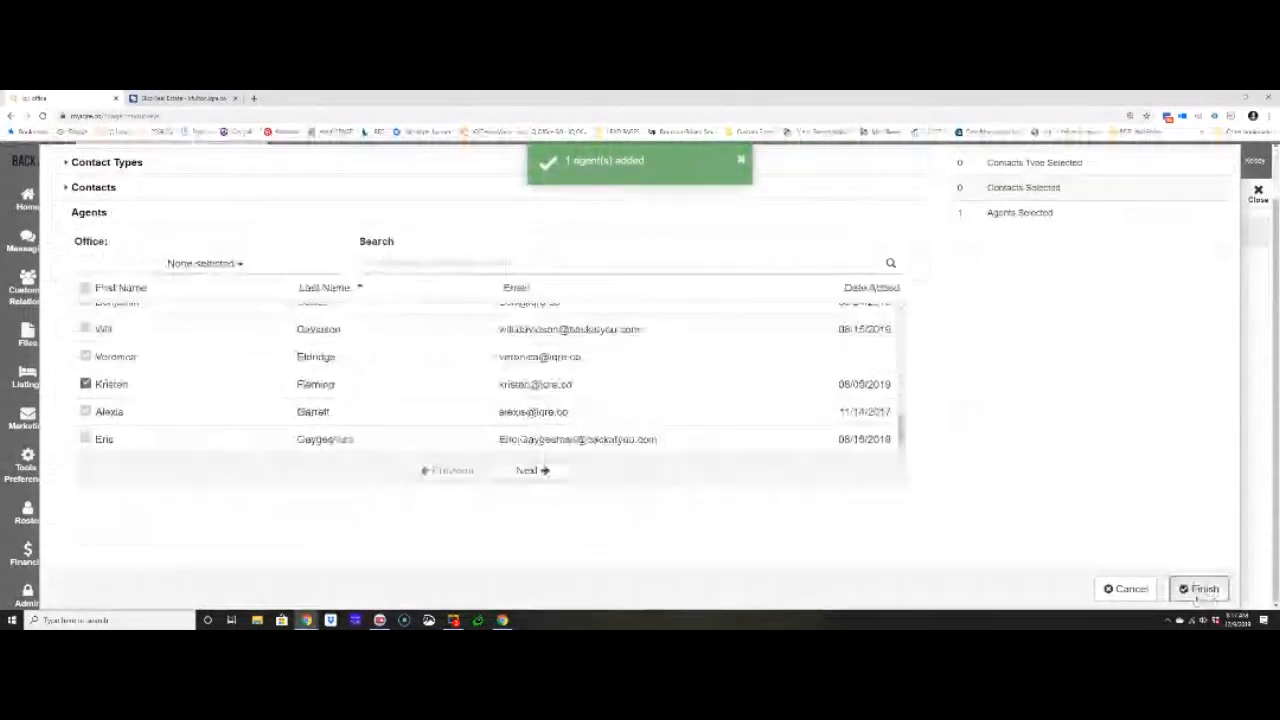
{"action": "left_click", "coordinate": [1198, 589]}
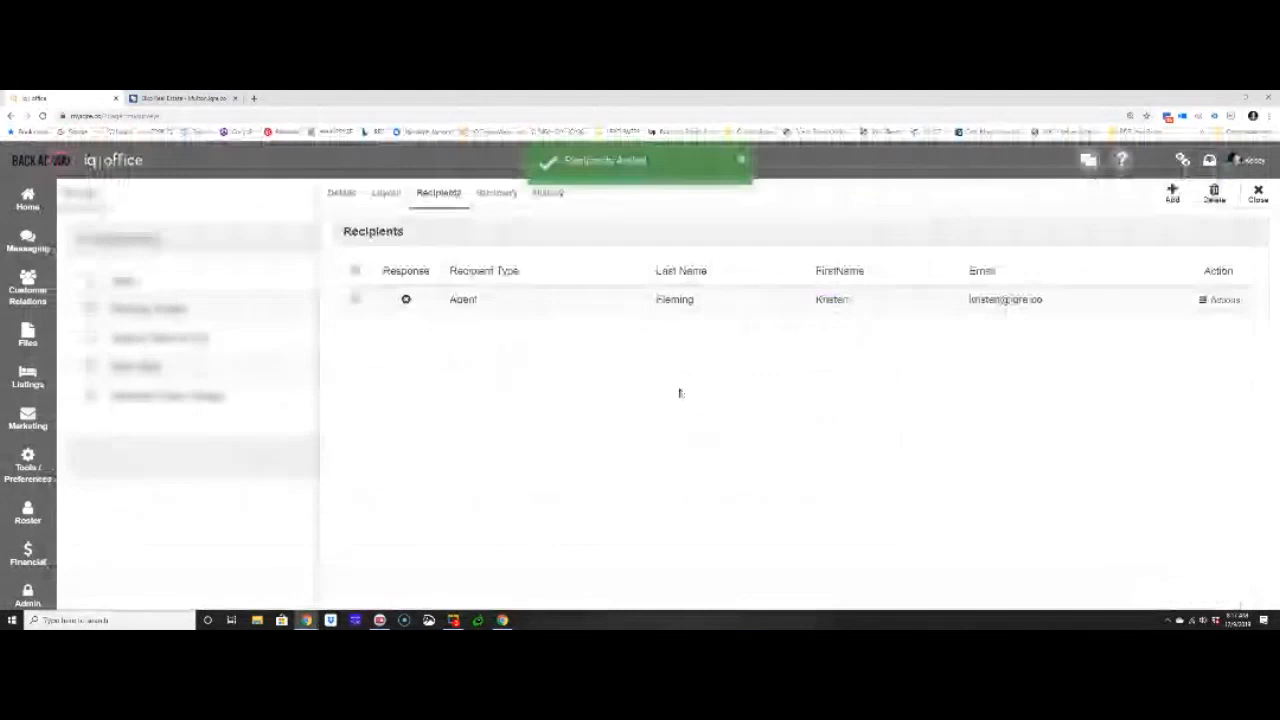
{"action": "left_click", "coordinate": [503, 252]}
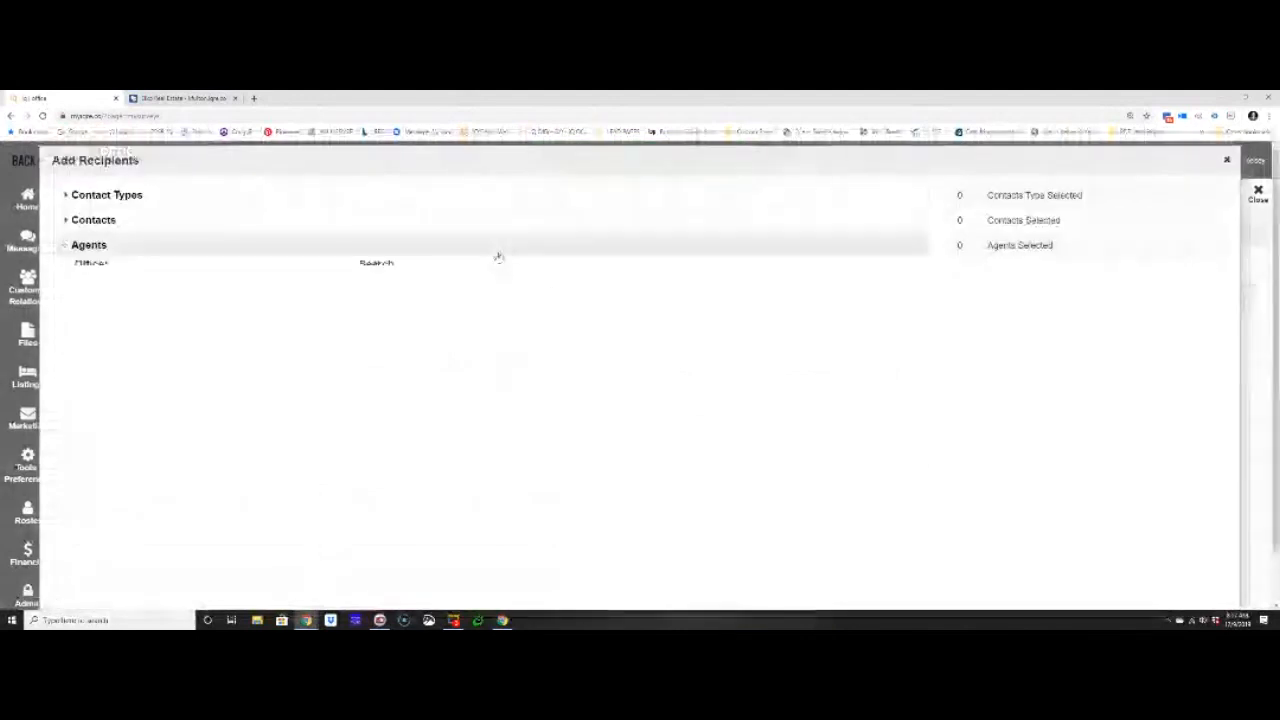
{"action": "scroll", "coordinate": [256, 400], "scroll_direction": "down", "scroll_amount": 10}
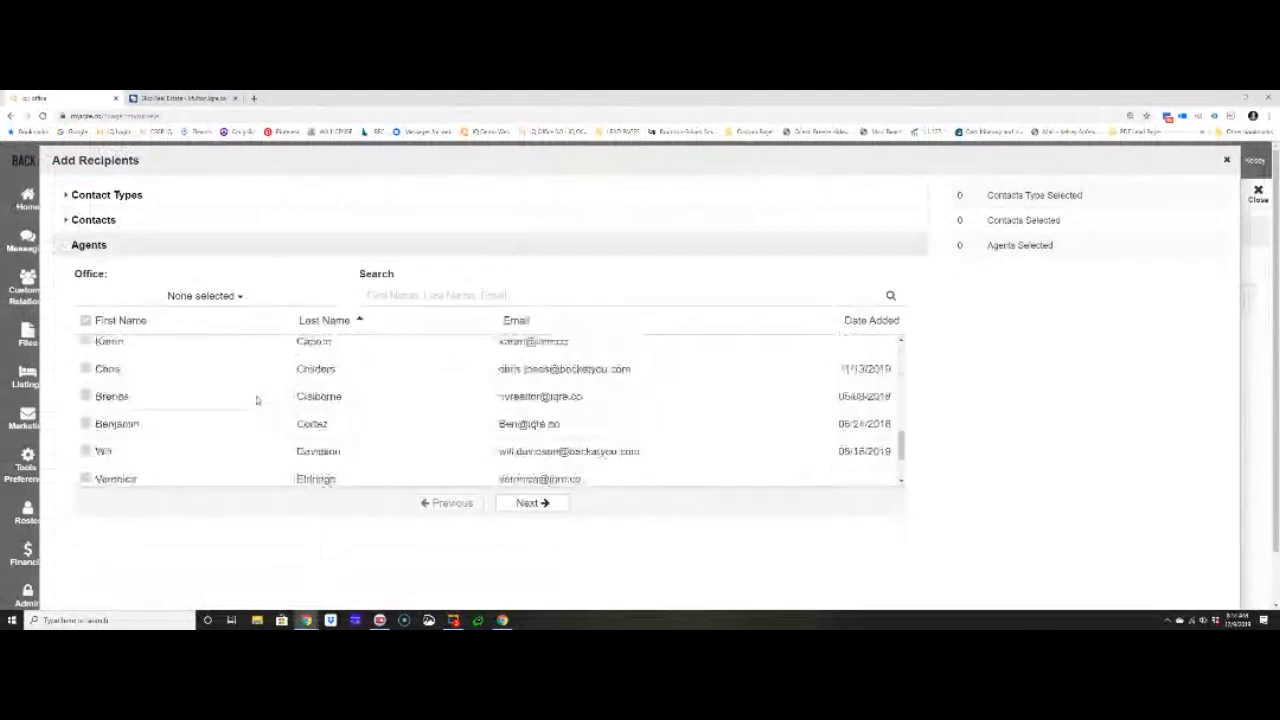
{"action": "scroll", "coordinate": [256, 400], "scroll_direction": "down", "scroll_amount": 3}
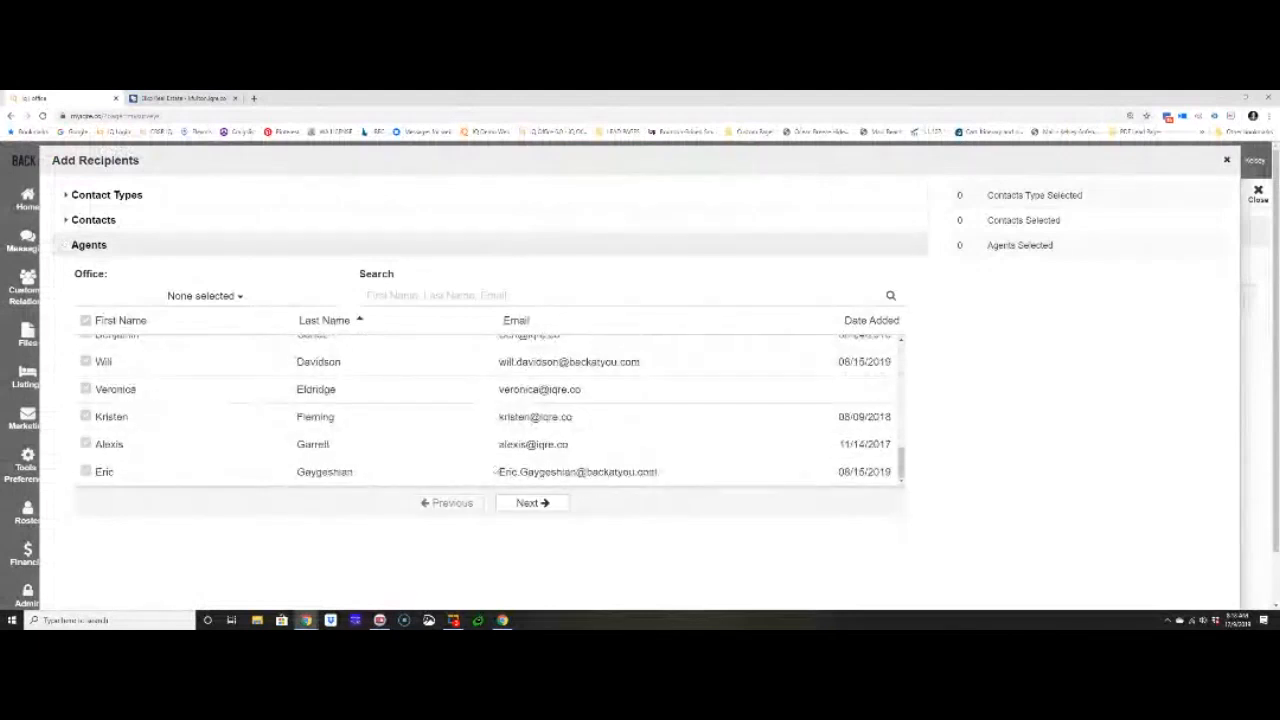
{"action": "left_click", "coordinate": [86, 361]}
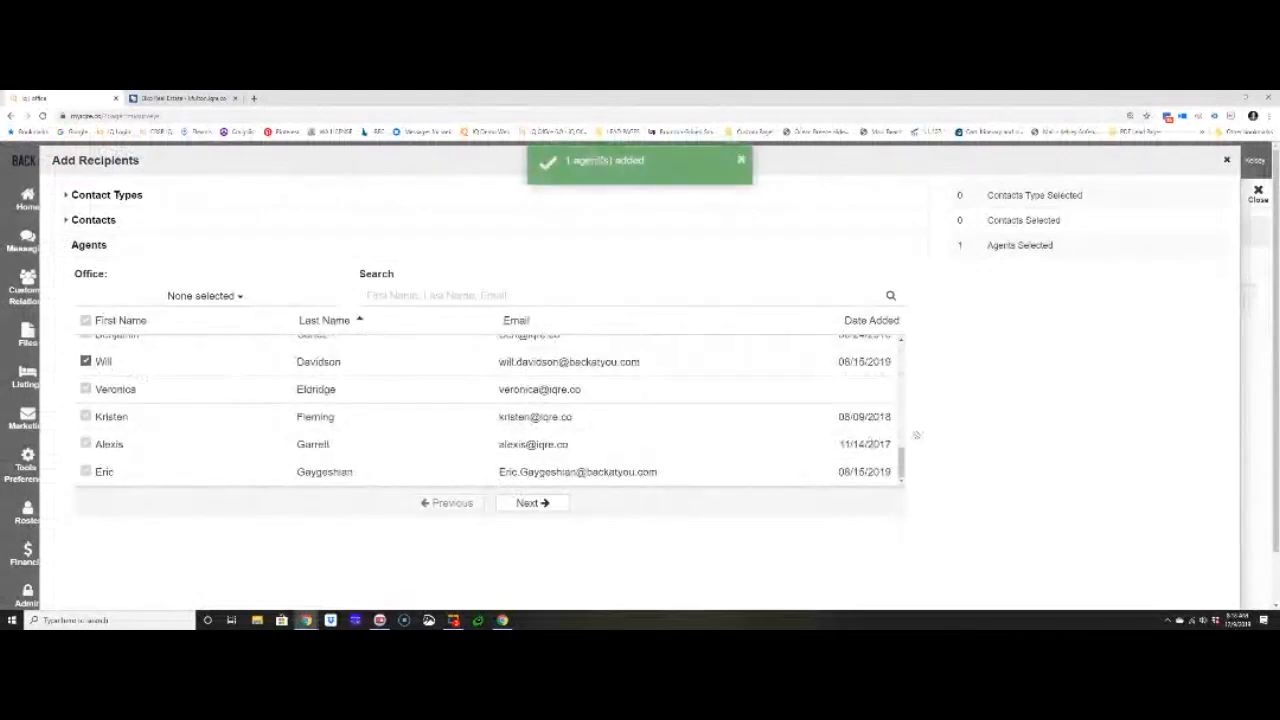
{"action": "scroll", "coordinate": [1015, 425], "scroll_direction": "down", "scroll_amount": 1}
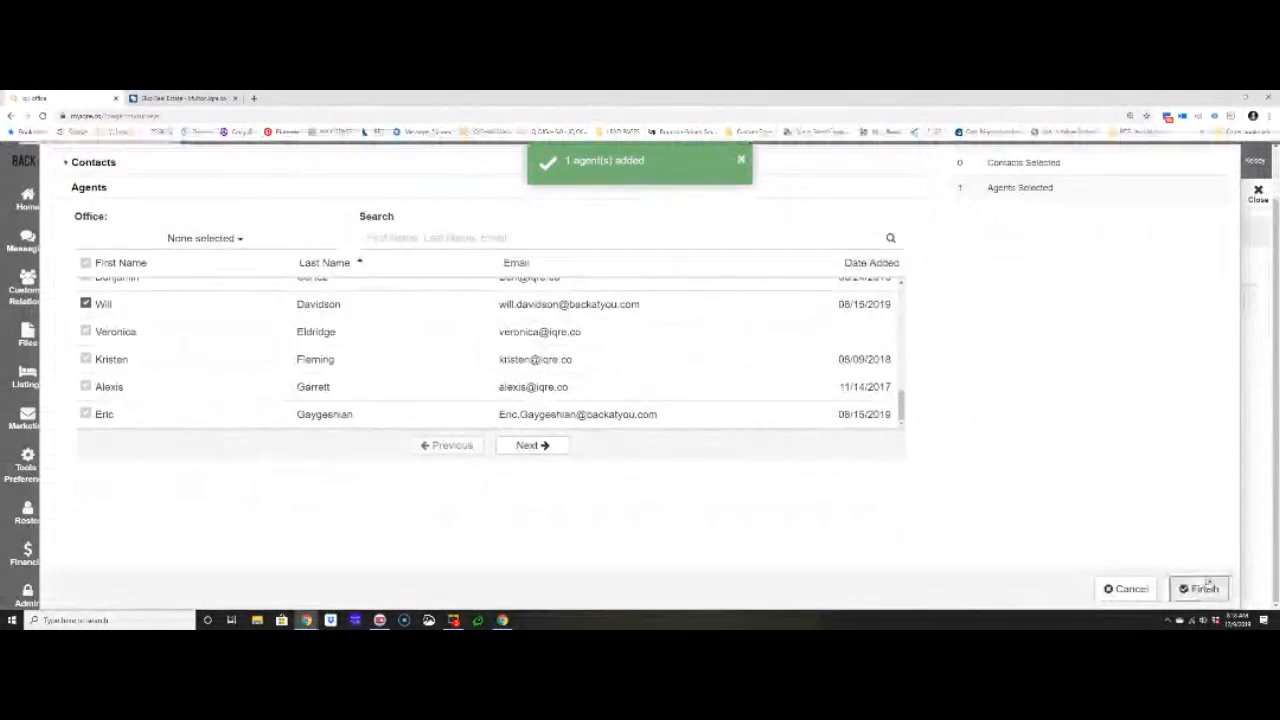
{"action": "left_click", "coordinate": [1201, 589]}
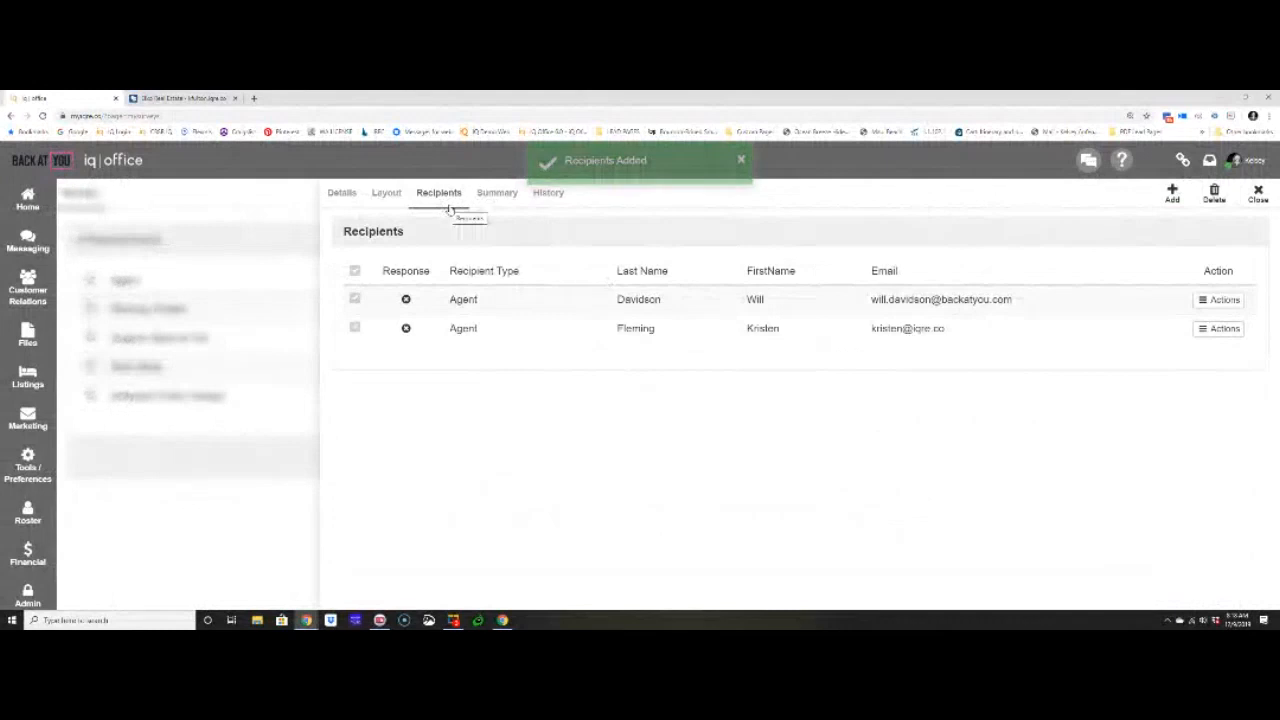
- Look through the survey's response summary, details and recipient list
{"action": "left_click", "coordinate": [480, 199]}
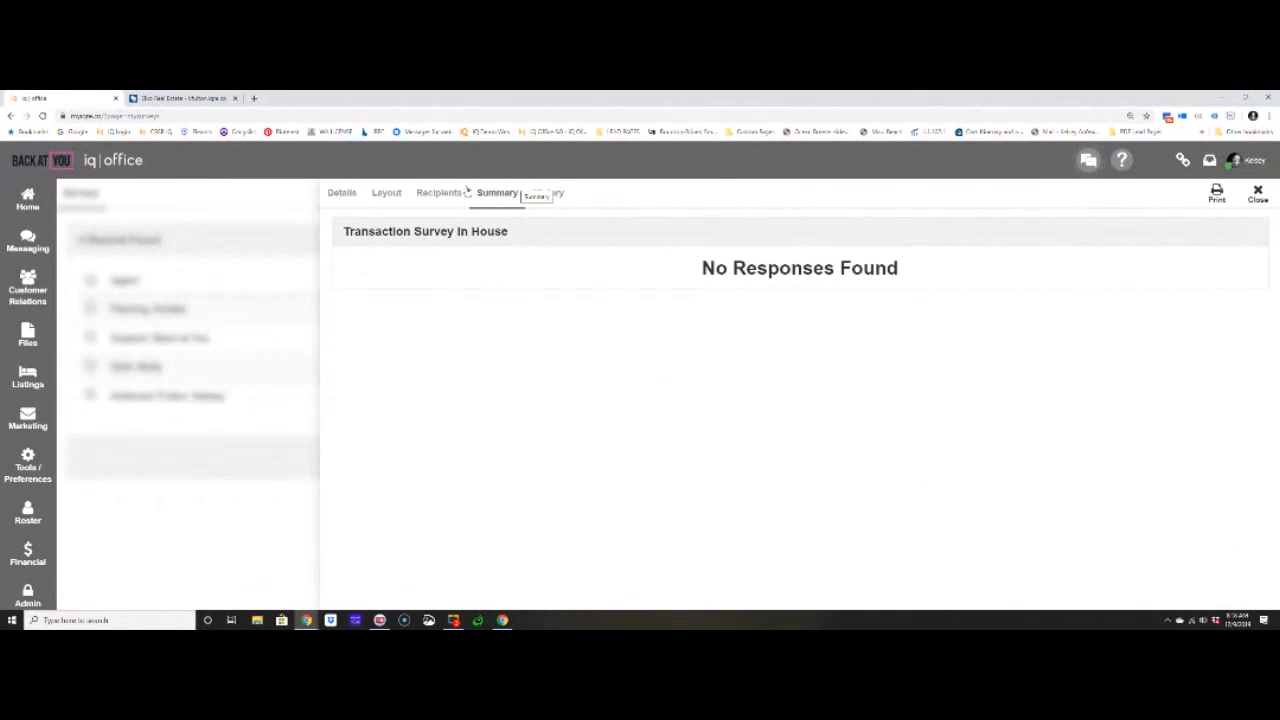
{"action": "left_click", "coordinate": [358, 194]}
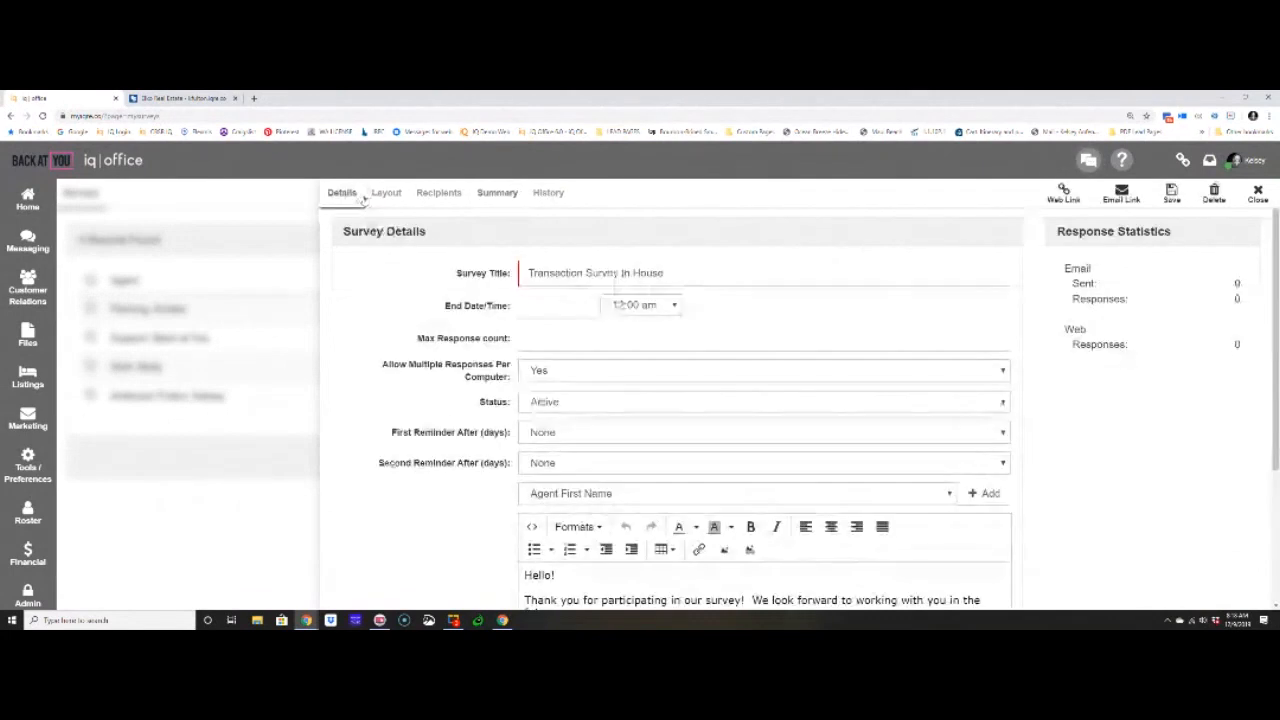
{"action": "left_click", "coordinate": [440, 194]}
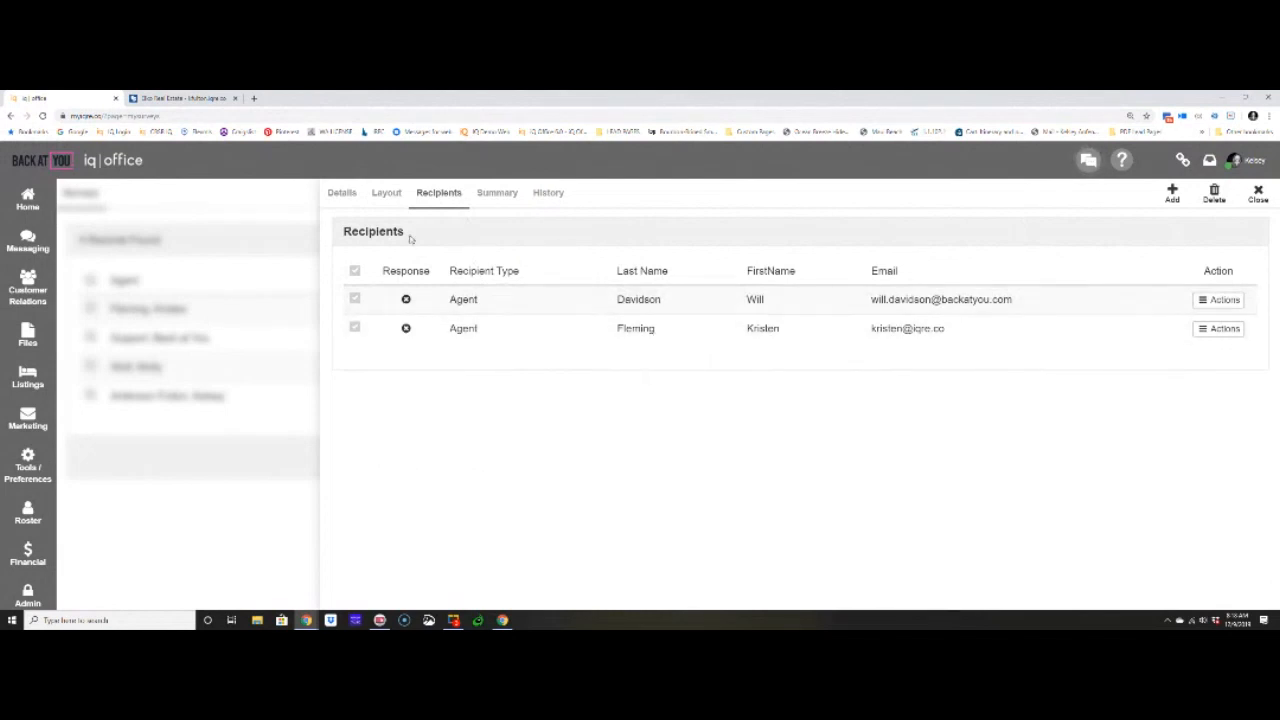
{"action": "left_click", "coordinate": [342, 194]}
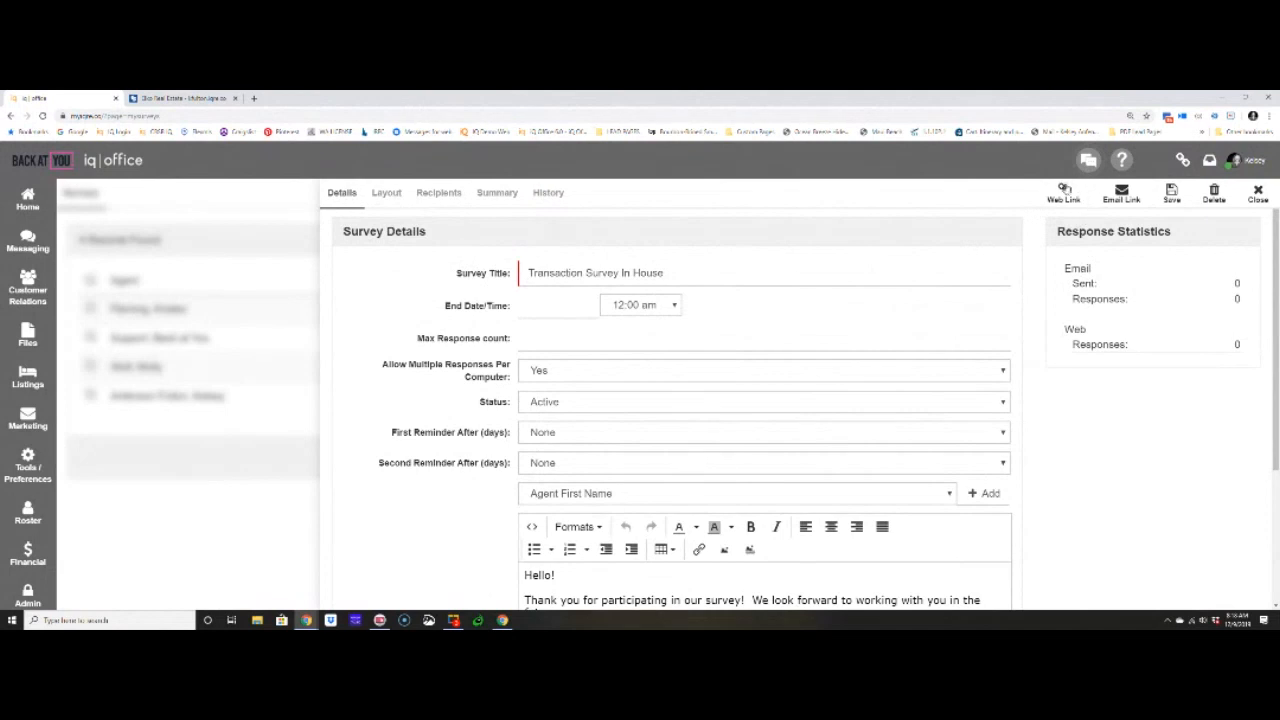
- View the survey's web link code and its email link, highlighting the email link before closing it
{"action": "left_click", "coordinate": [1063, 193]}
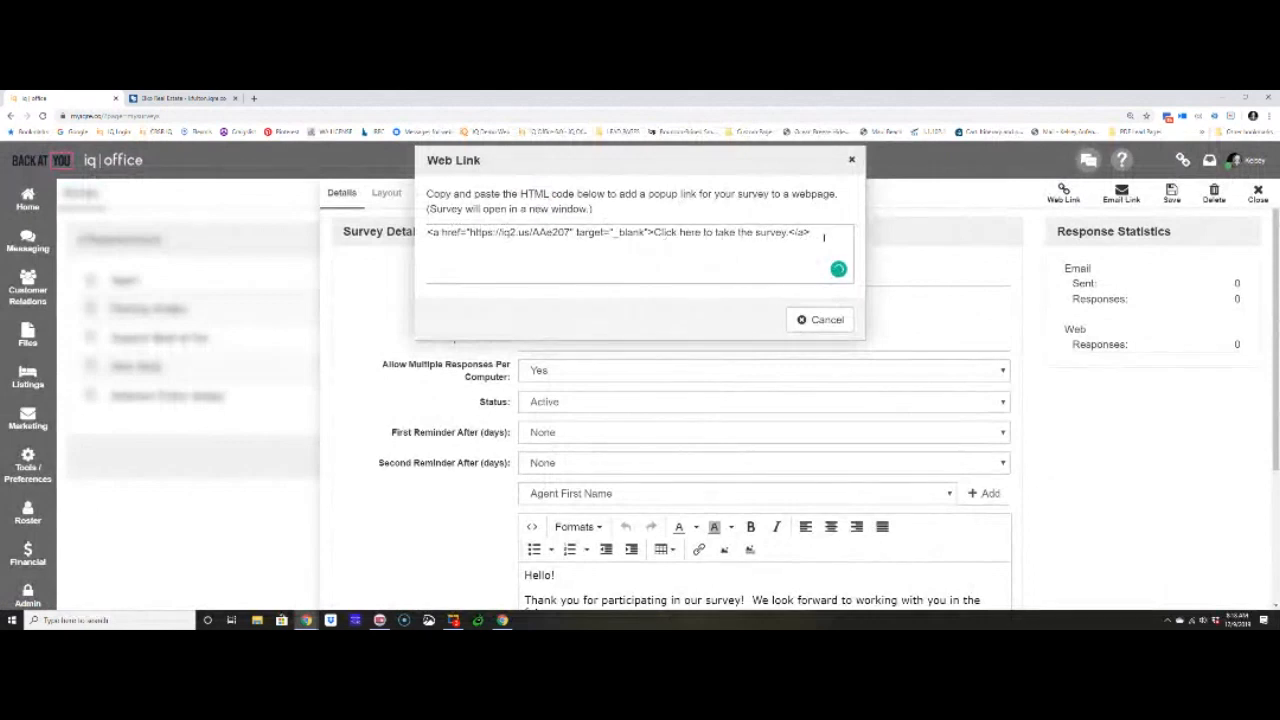
{"action": "left_click", "coordinate": [818, 319]}
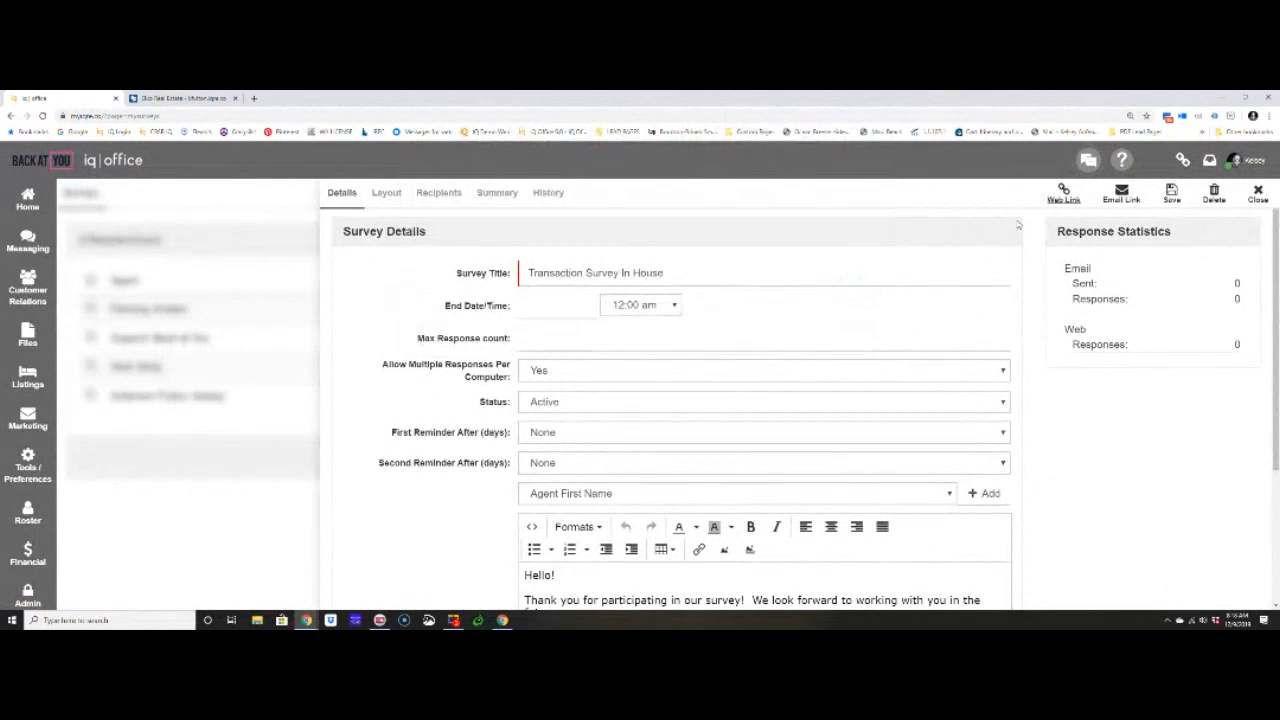
{"action": "left_click", "coordinate": [1120, 195]}
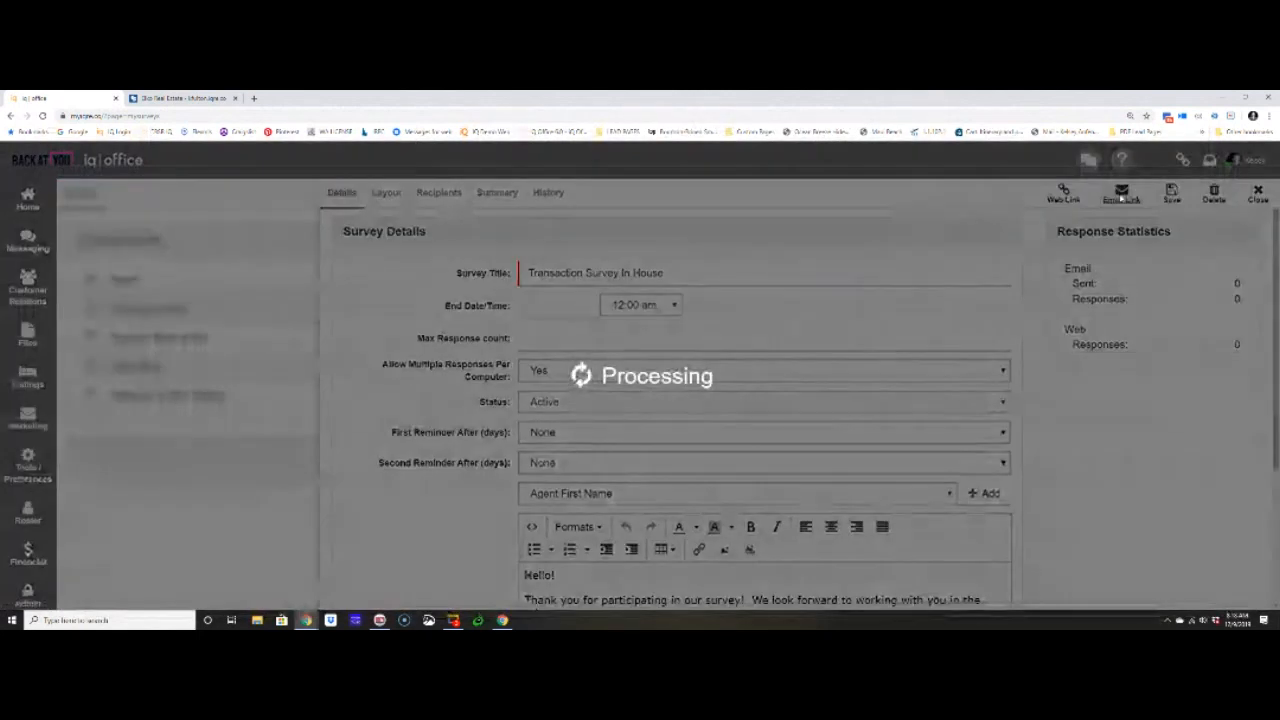
{"action": "triple_click", "coordinate": [519, 232]}
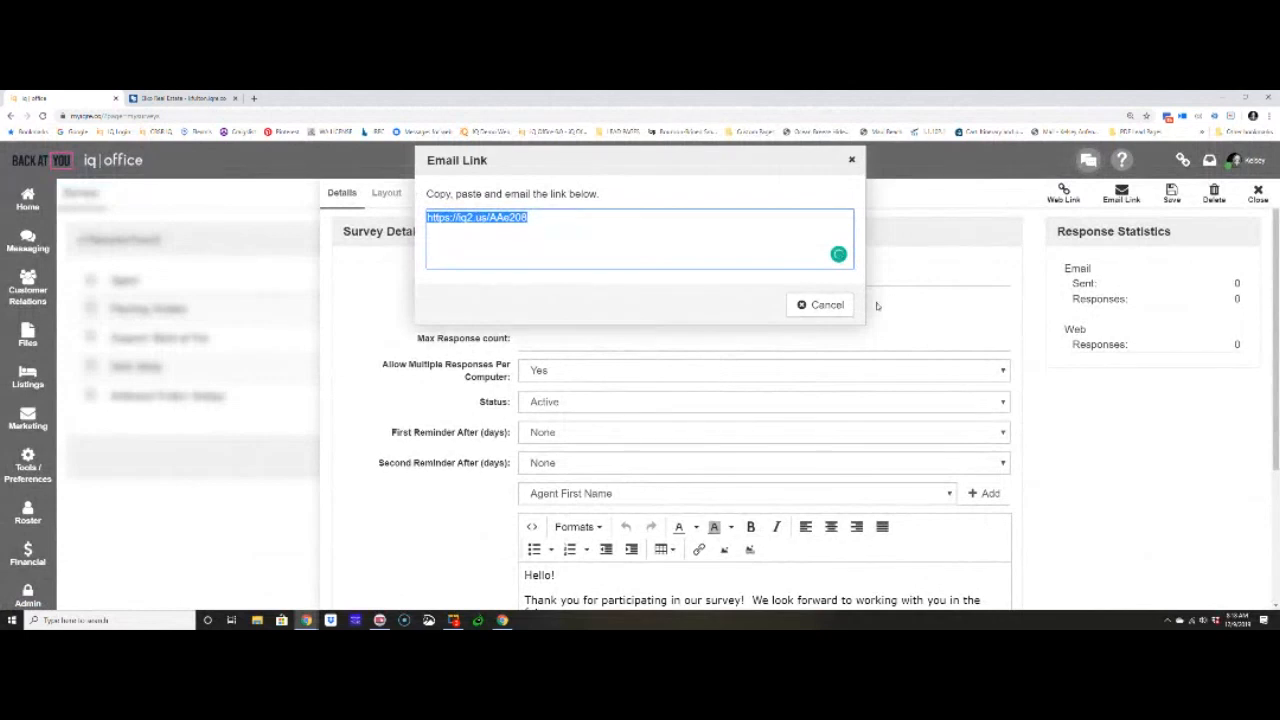
{"action": "left_click", "coordinate": [822, 305]}
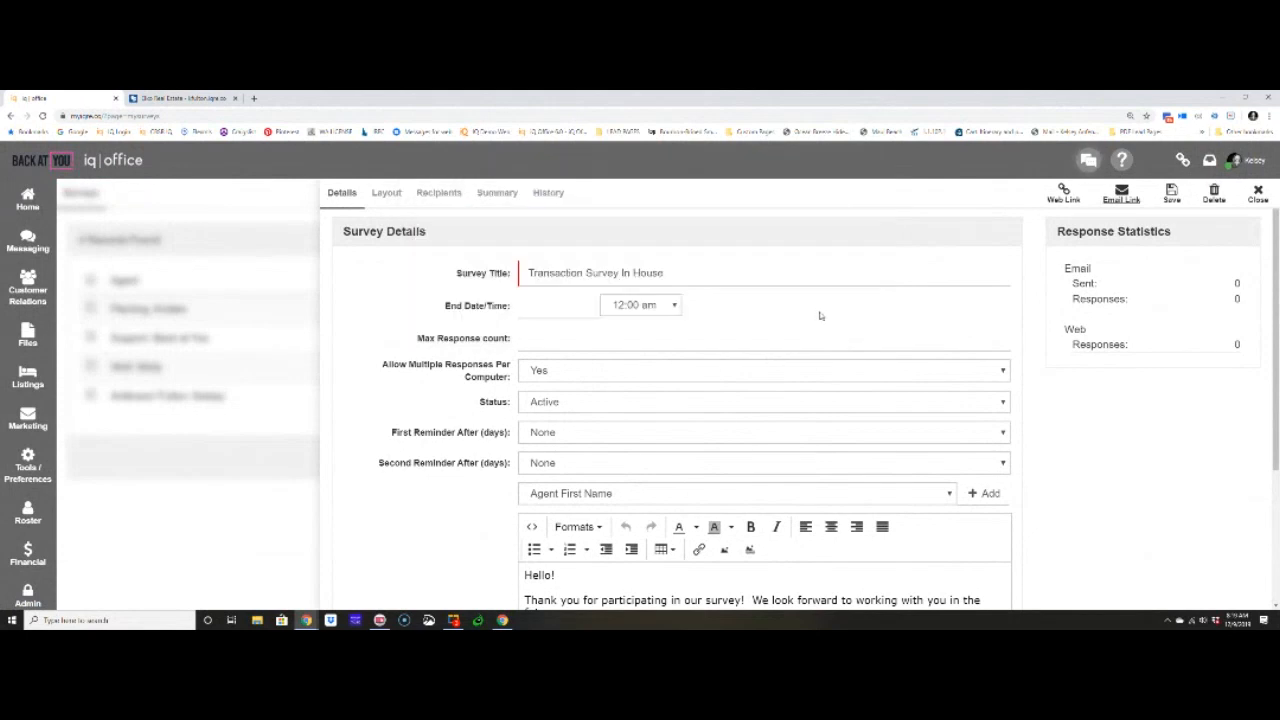
- Check the survey's response statistics, summary and recipients, and return to the surveys list
{"action": "left_click_drag", "start_coordinate": [1056, 231], "coordinate": [1208, 240]}
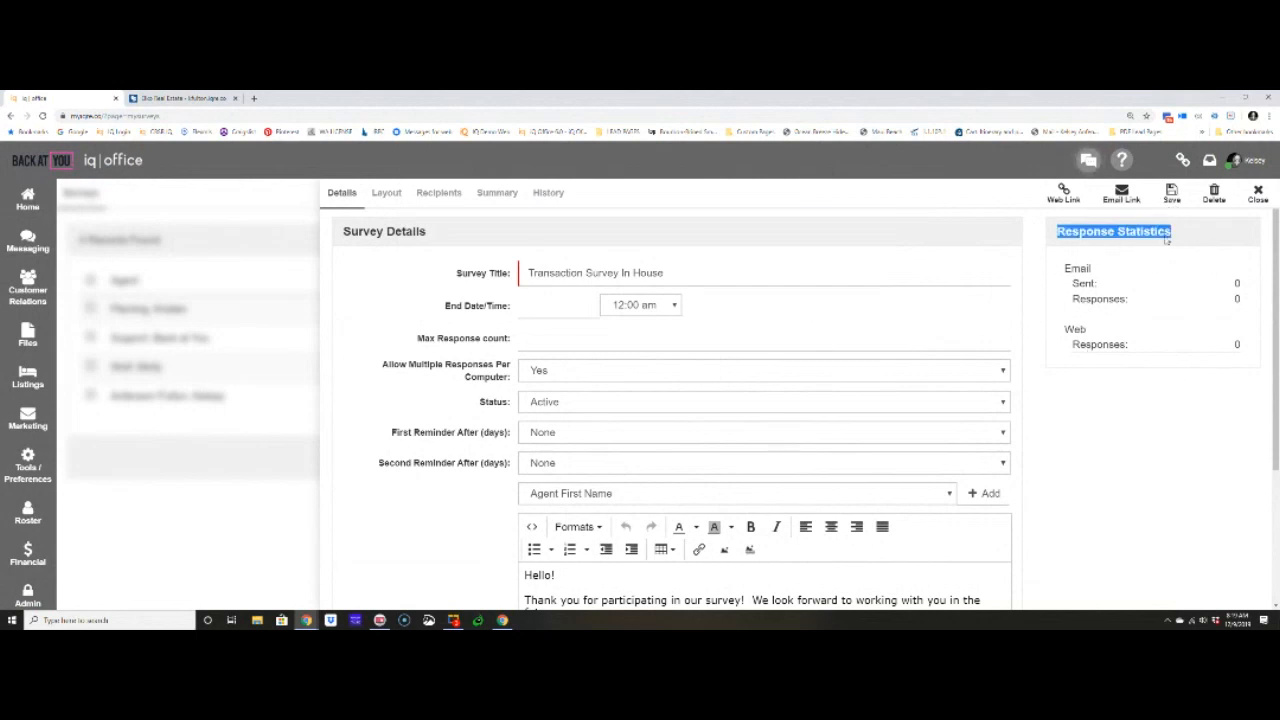
{"action": "left_click", "coordinate": [497, 198]}
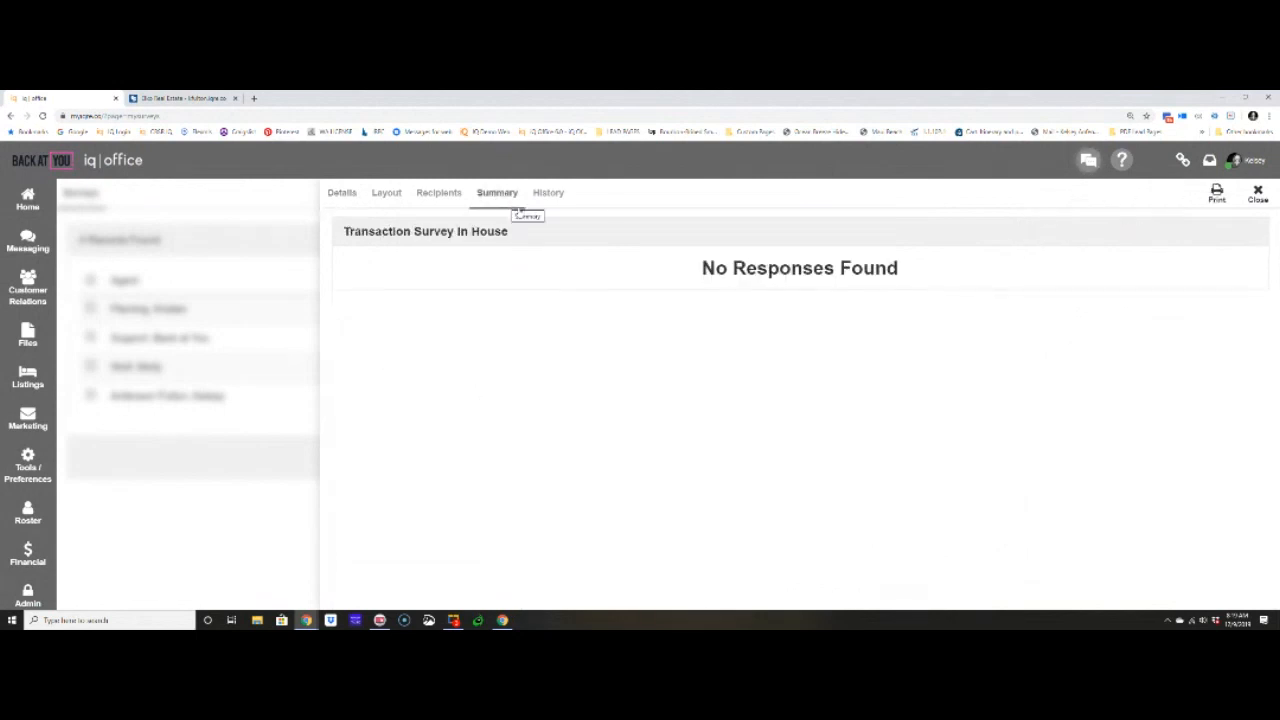
{"action": "left_click", "coordinate": [445, 195]}
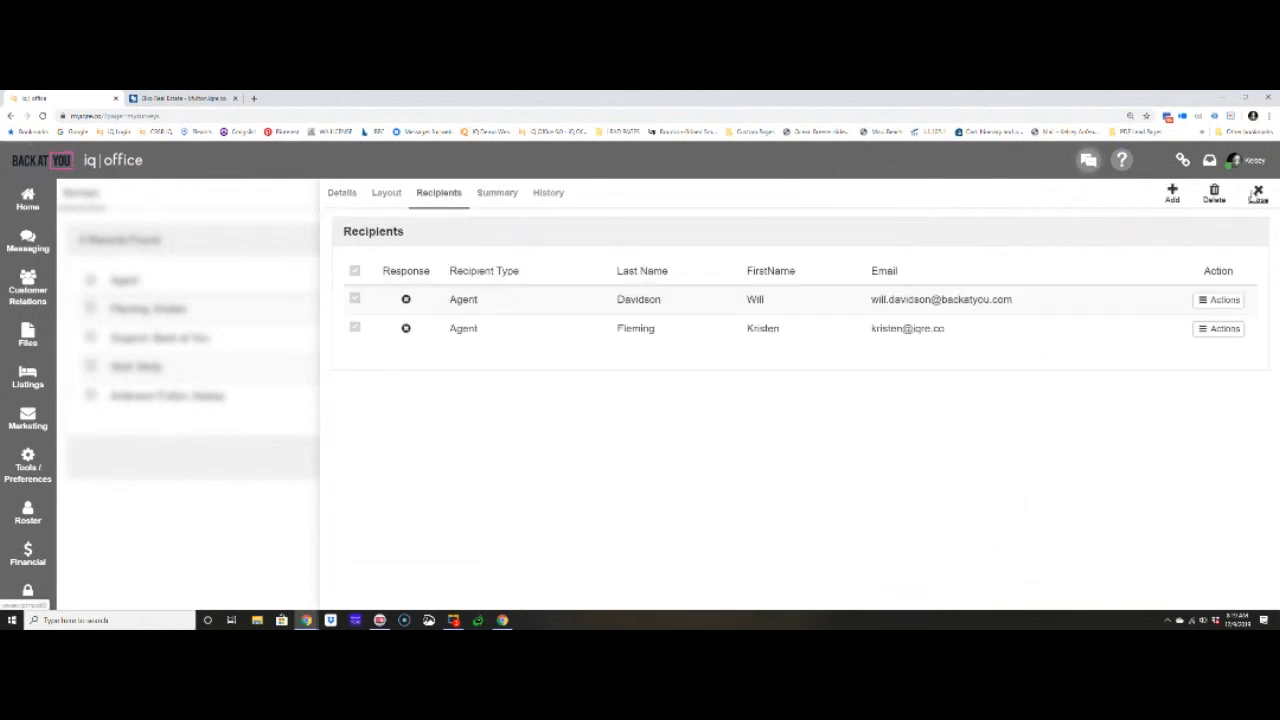
{"action": "left_click", "coordinate": [1257, 193]}
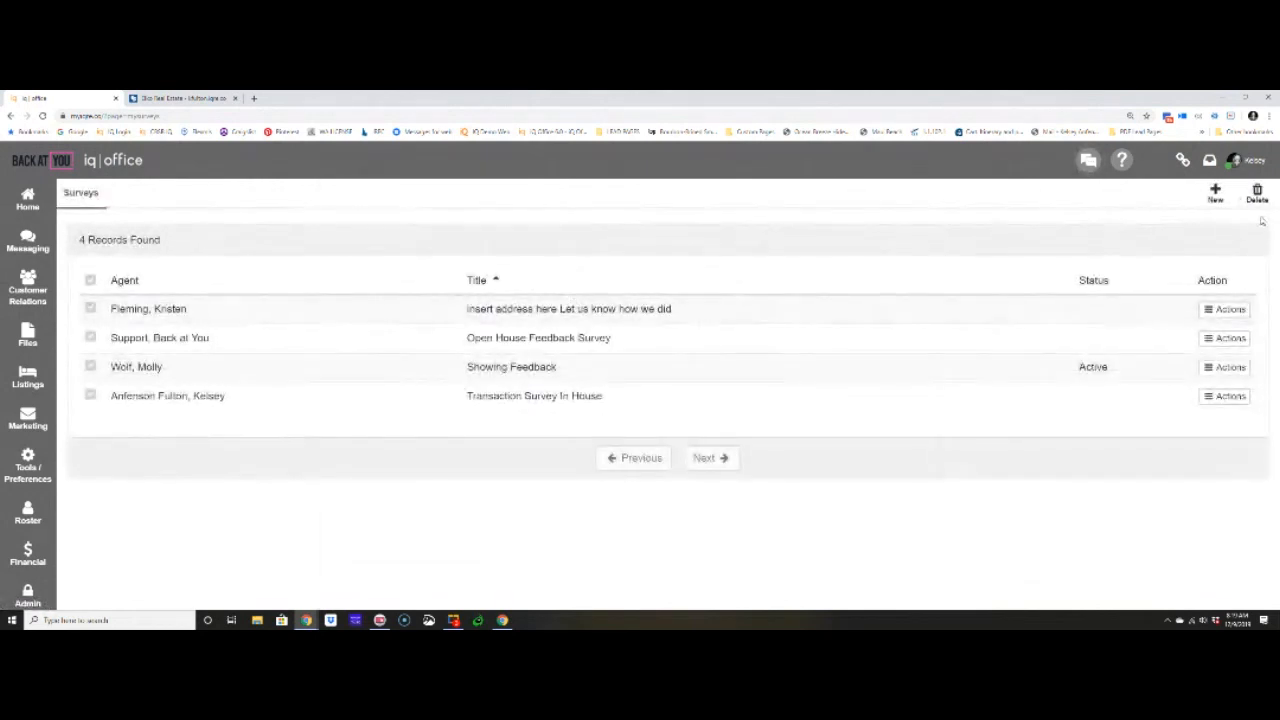
{"action": "left_click", "coordinate": [595, 405]}
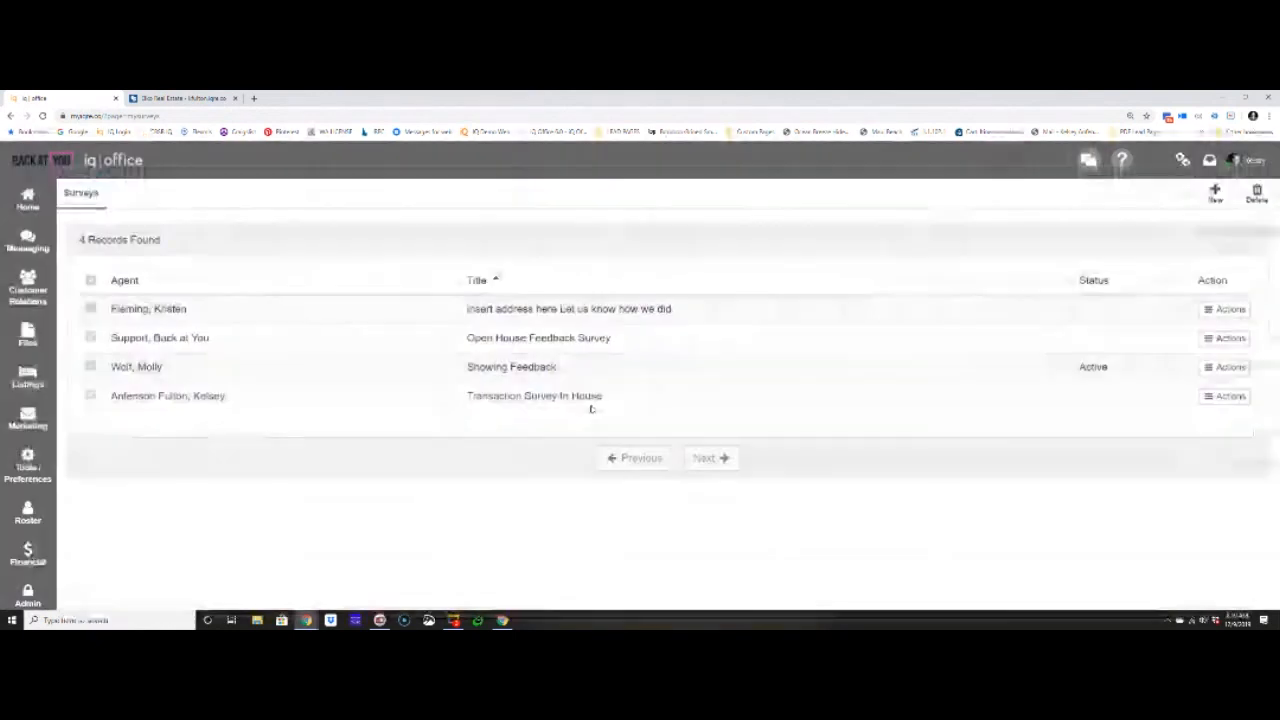
{"action": "left_click", "coordinate": [1257, 193]}
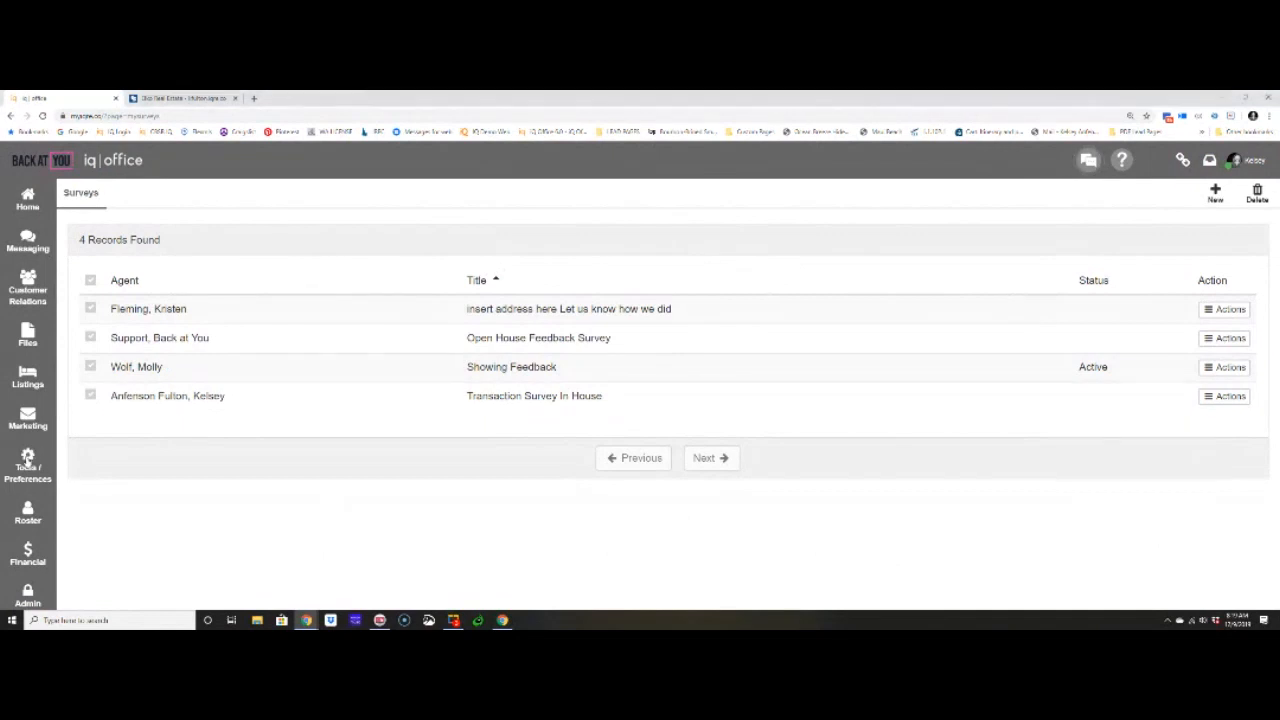
- Open the "Online Leads" action plan from My Action Plans
{"action": "left_click", "coordinate": [49, 456]}
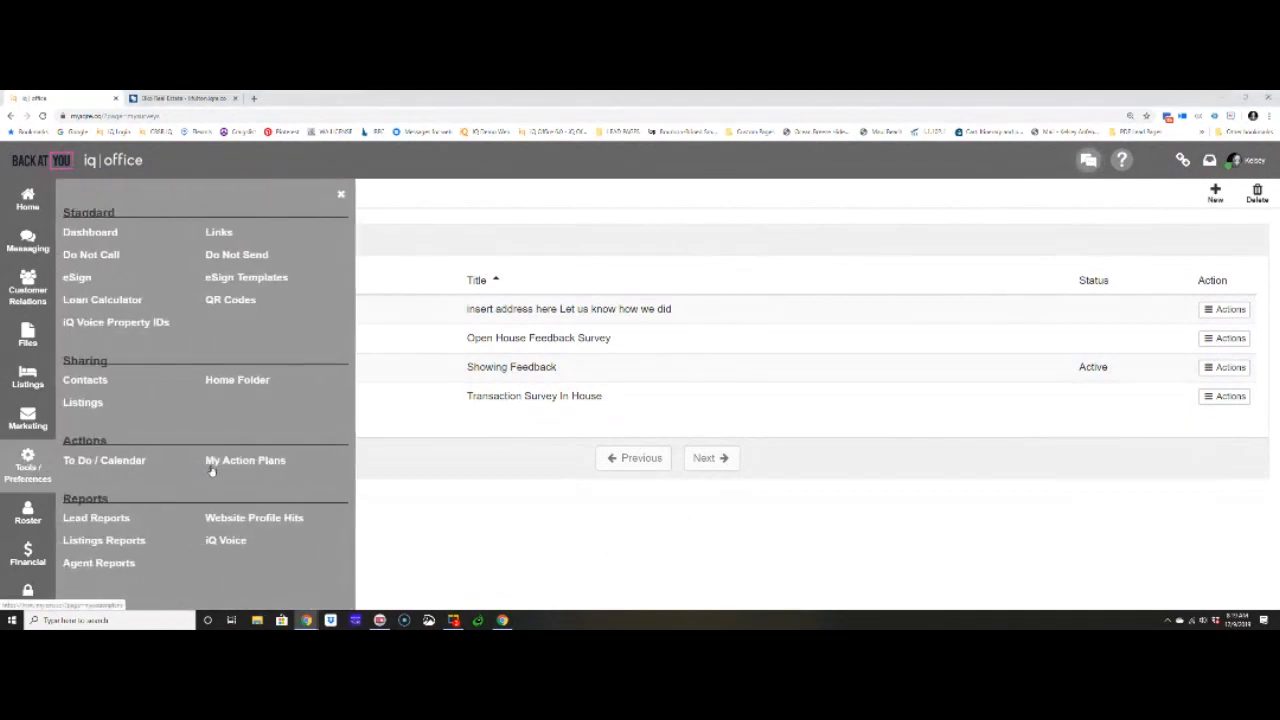
{"action": "left_click", "coordinate": [266, 460]}
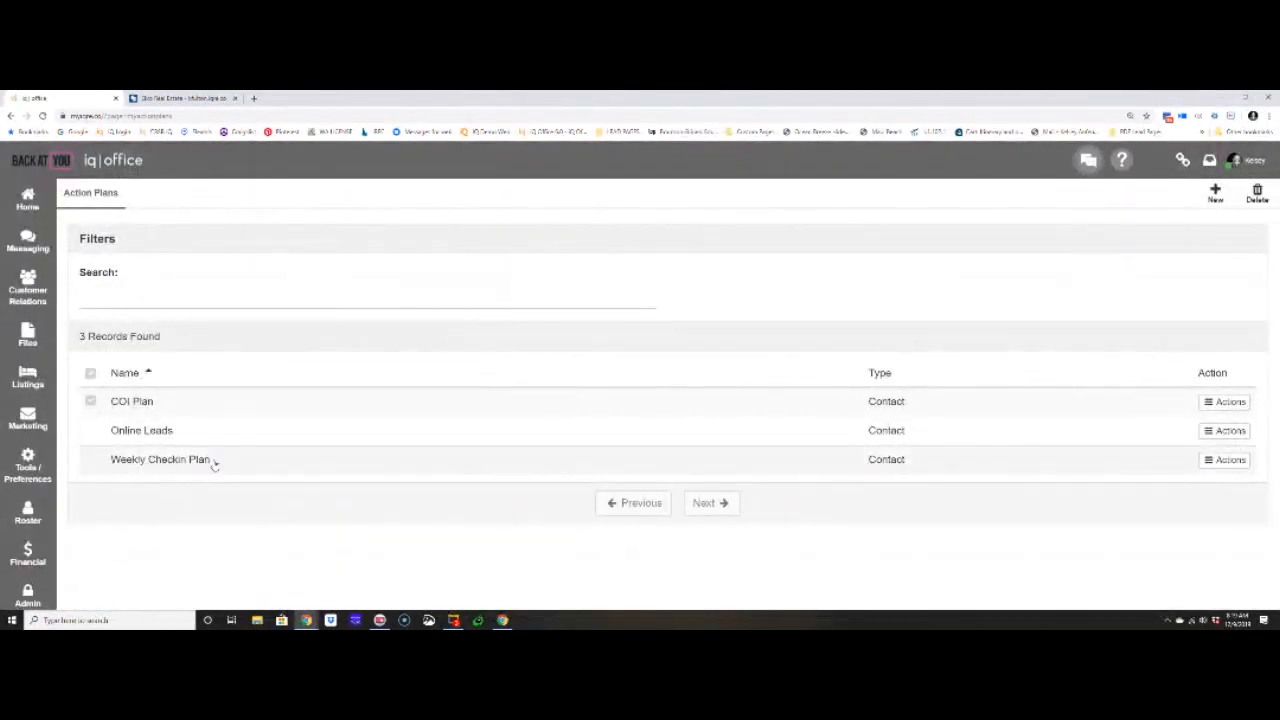
{"action": "left_click", "coordinate": [203, 440]}
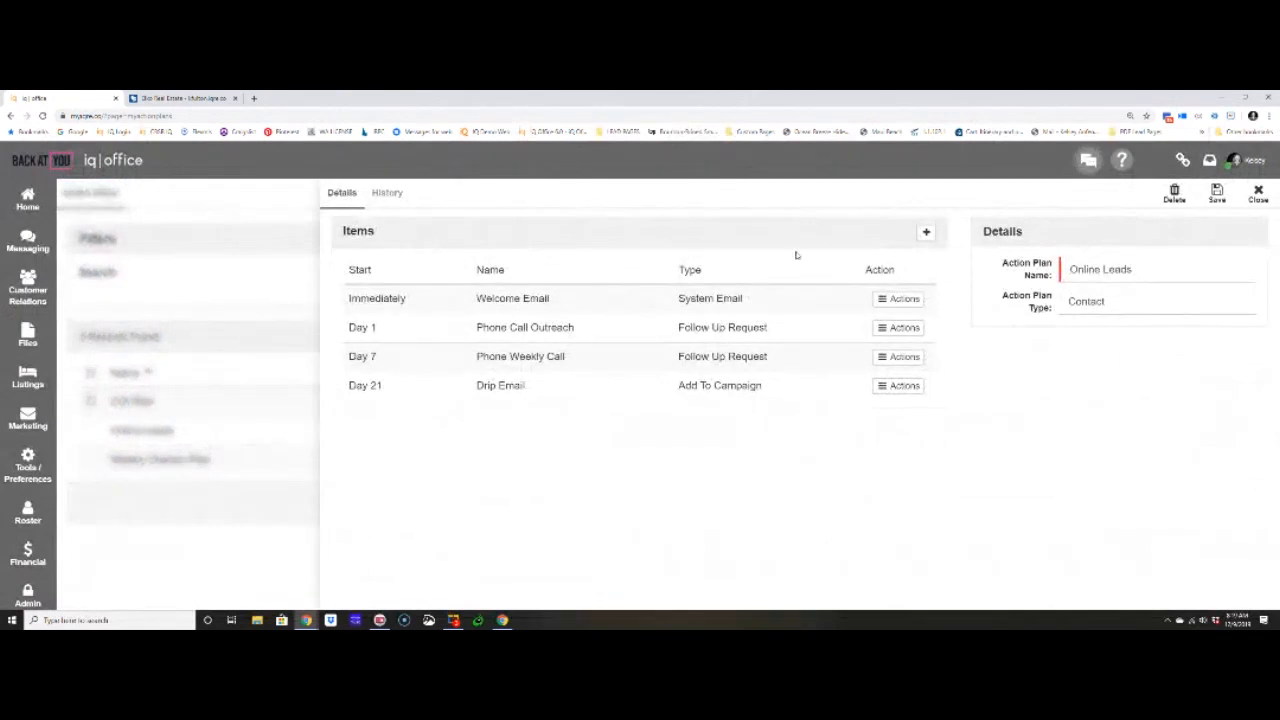
- Start a new item of type "Send Survey" in the action plan and clear the item name entered for it
{"action": "left_click", "coordinate": [927, 233]}
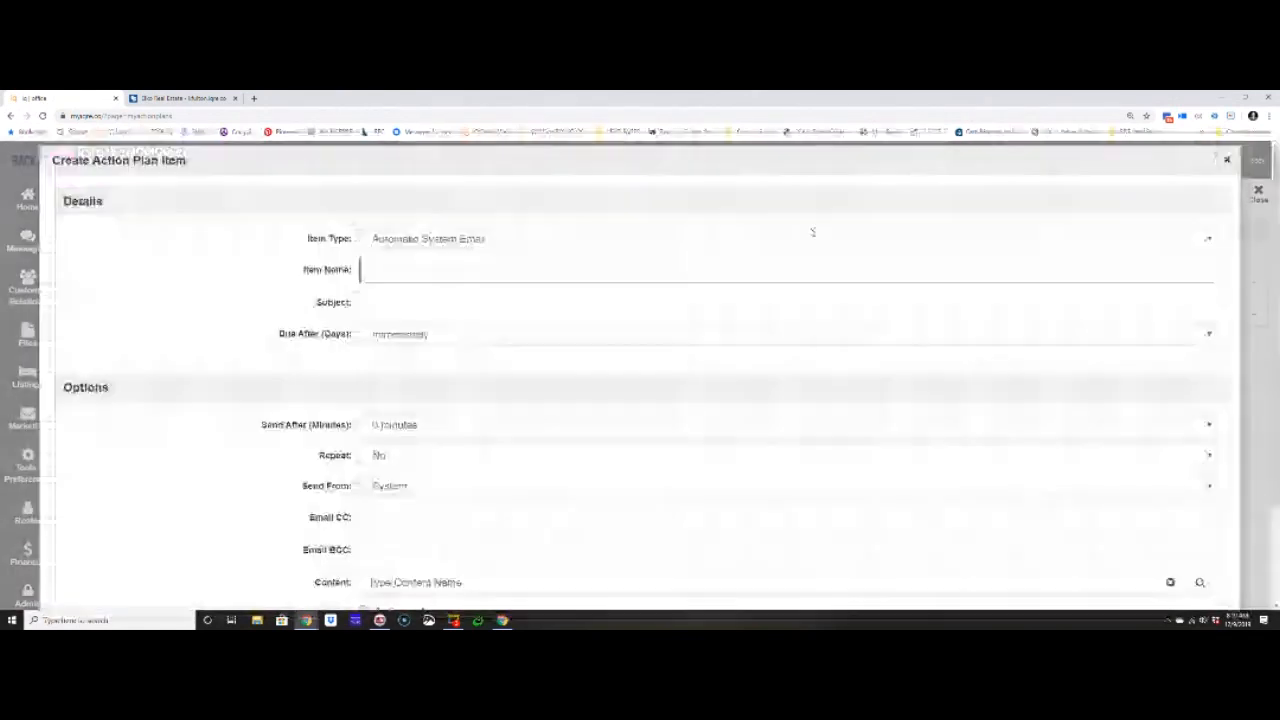
{"action": "left_click", "coordinate": [752, 243]}
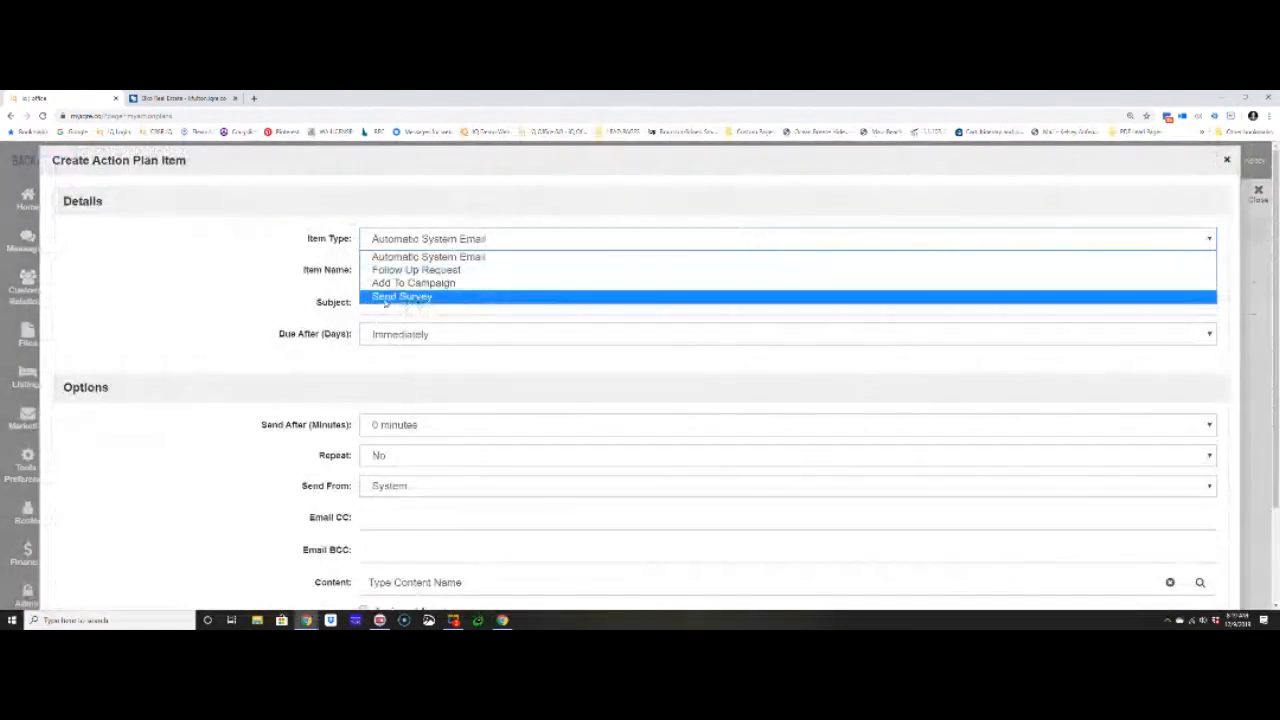
{"action": "left_click", "coordinate": [405, 298]}
{"action": "left_click", "coordinate": [420, 271]}
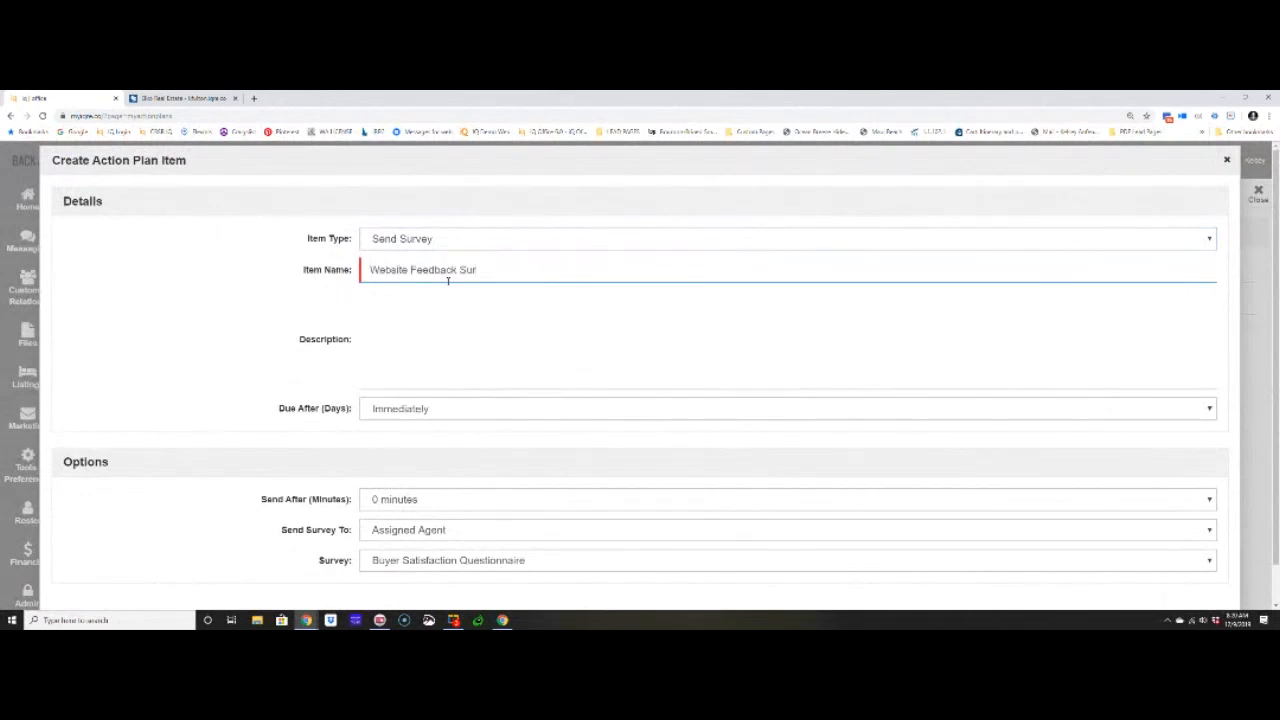
{"action": "key", "text": "BackSpace"}
{"action": "key", "text": "BackSpace"}
{"action": "key", "text": "BackSpace"}
{"action": "key", "text": "BackSpace"}
{"action": "key", "text": "BackSpace"}
{"action": "key", "text": "BackSpace"}
{"action": "key", "text": "BackSpace"}
{"action": "key", "text": "BackSpace"}
{"action": "key", "text": "BackSpace"}
{"action": "key", "text": "BackSpace"}
{"action": "key", "text": "BackSpace"}
{"action": "key", "text": "BackSpace"}
{"action": "key", "text": "BackSpace"}
{"action": "key", "text": "BackSpace"}
{"action": "key", "text": "BackSpace"}
{"action": "key", "text": "BackSpace"}
{"action": "key", "text": "BackSpace"}
{"action": "key", "text": "BackSpace"}
{"action": "key", "text": "BackSpace"}
{"action": "key", "text": "BackSpace"}
- Look through the surveys offered for the action plan item, discard the item and close the "Online Leads" plan
{"action": "scroll", "coordinate": [391, 457], "scroll_direction": "down", "scroll_amount": 1}
{"action": "left_click", "coordinate": [374, 518]}
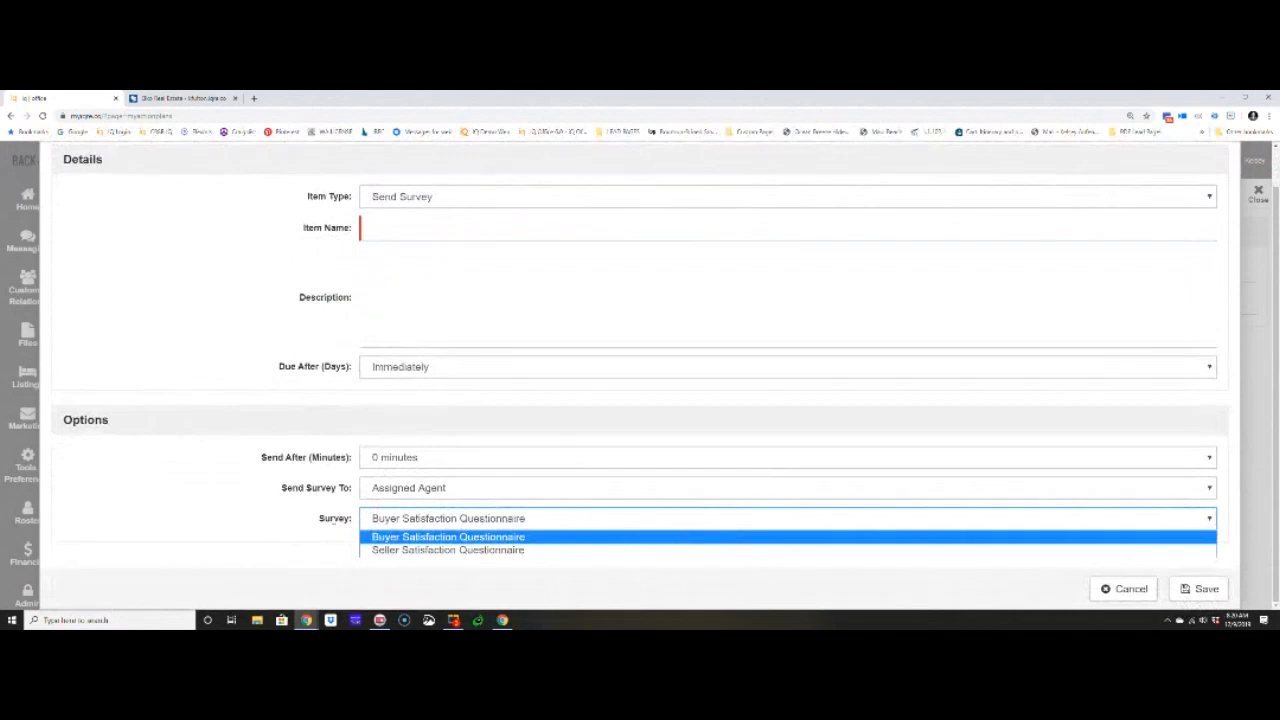
{"action": "left_click", "coordinate": [323, 517]}
{"action": "left_click_drag", "start_coordinate": [323, 517], "coordinate": [368, 530]}
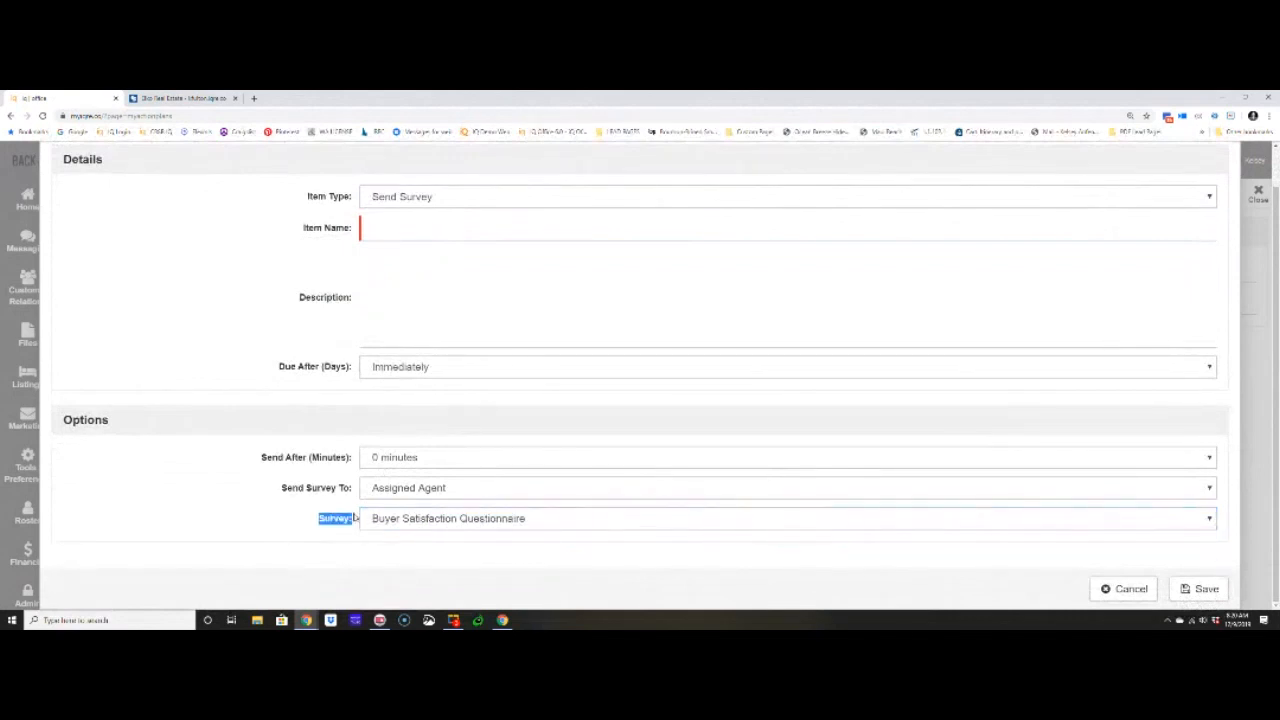
{"action": "left_click", "coordinate": [1128, 590]}
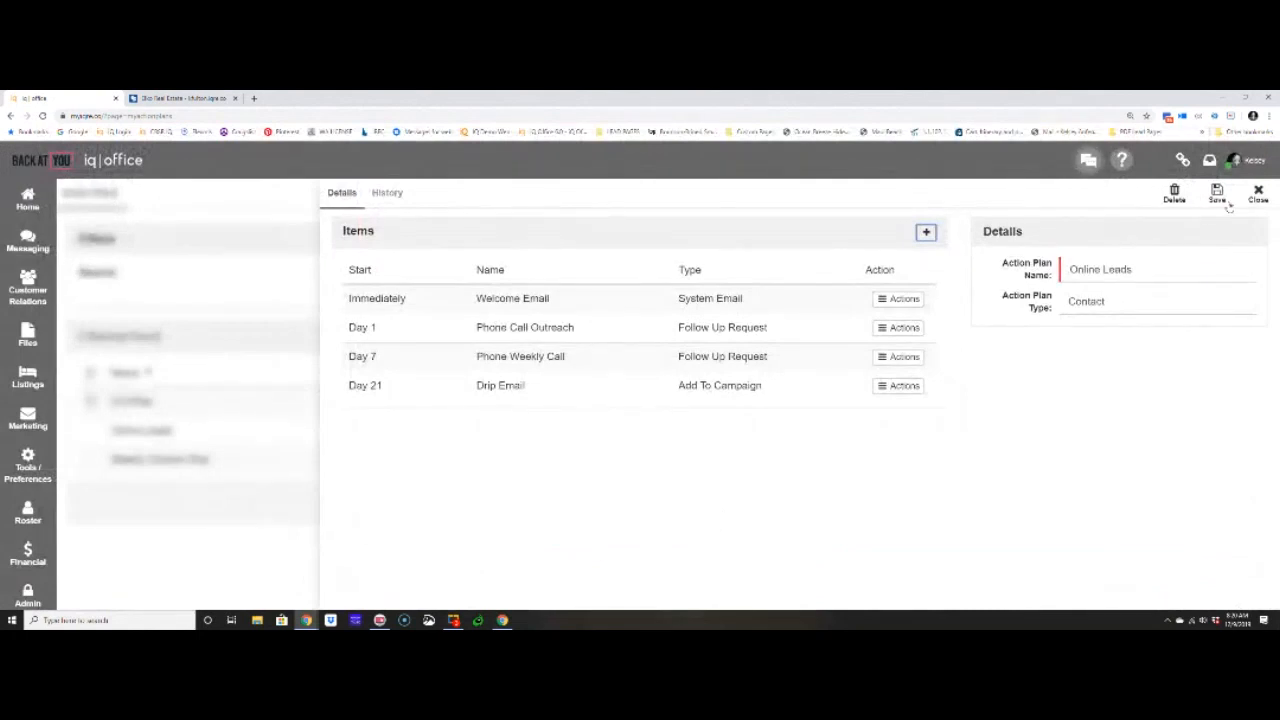
{"action": "left_click", "coordinate": [1260, 196]}
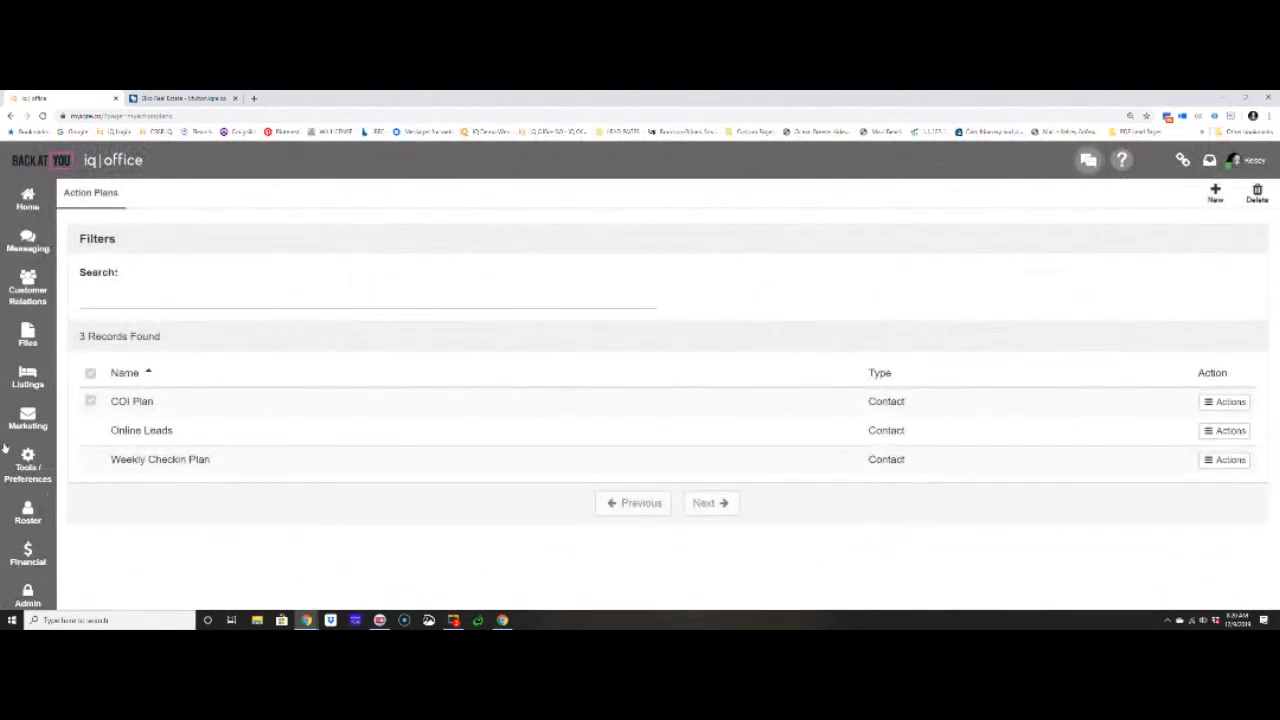
- Reopen the My Action Plans list
{"action": "left_click", "coordinate": [27, 465]}
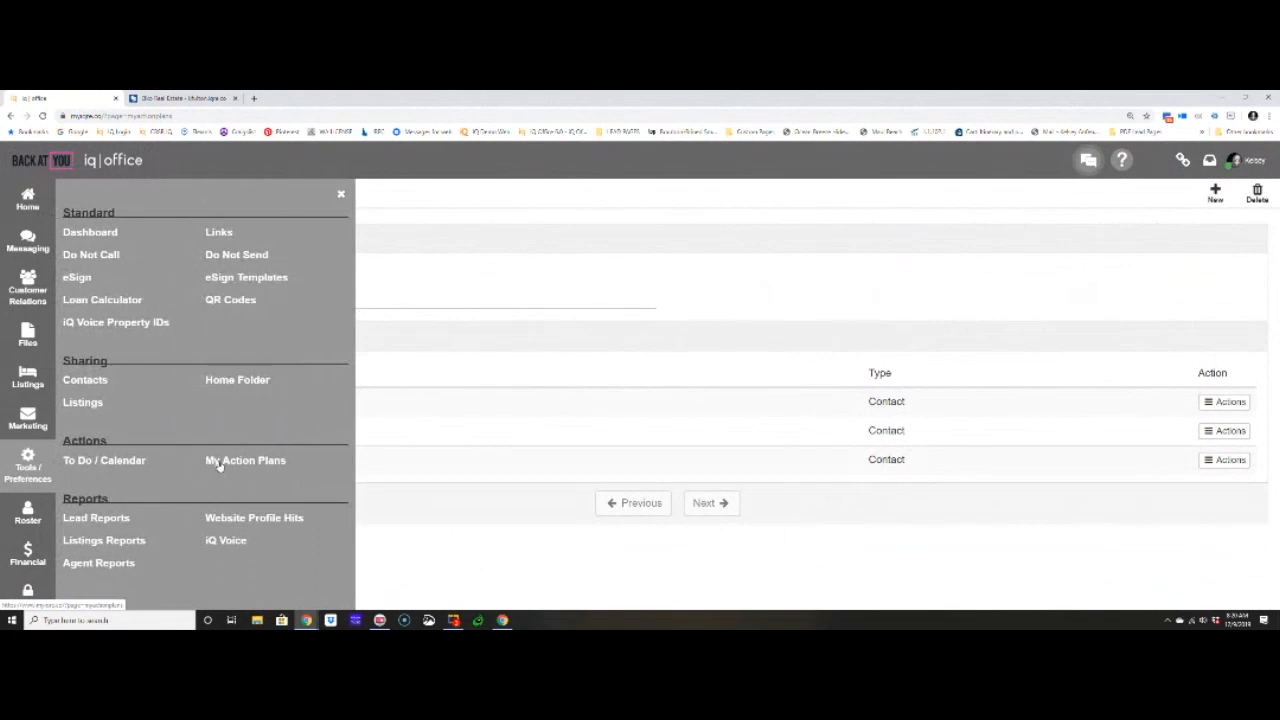
{"action": "left_click", "coordinate": [219, 462]}
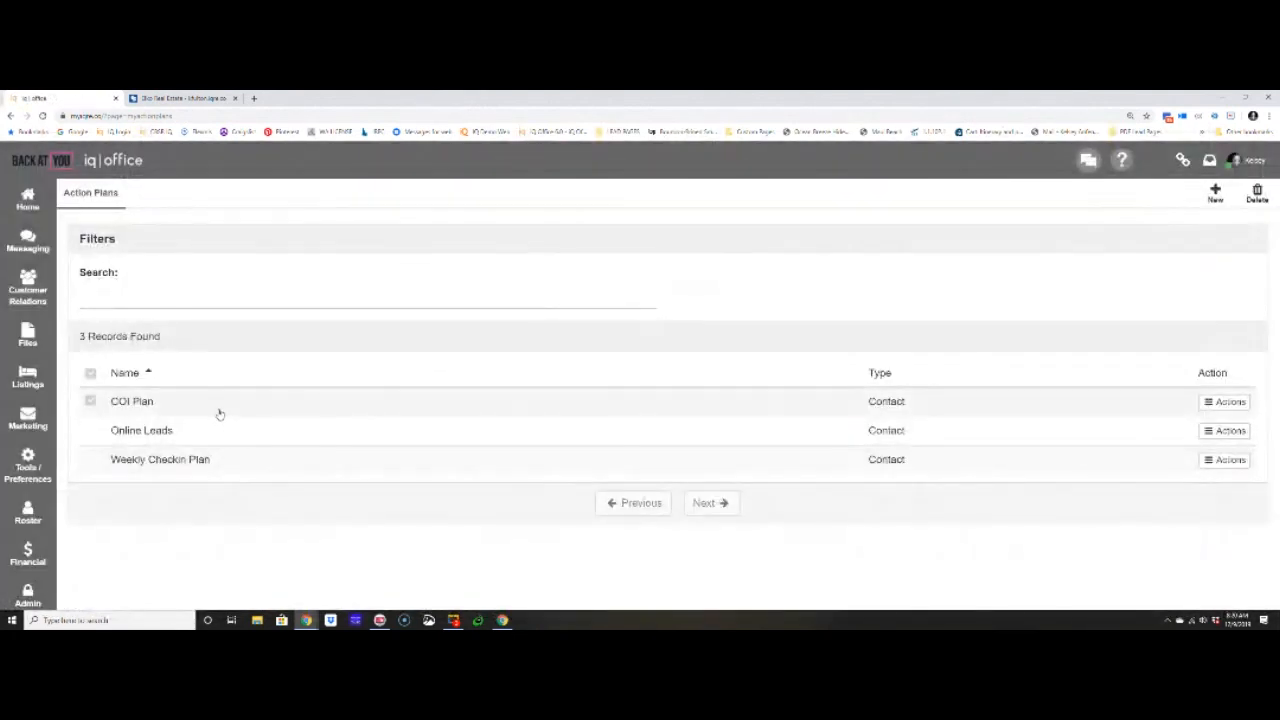
- Open the "COI Plan" action plan, check the survey selection of a new "Send Survey" item, then discard the item and close the plan
{"action": "left_click", "coordinate": [216, 404]}
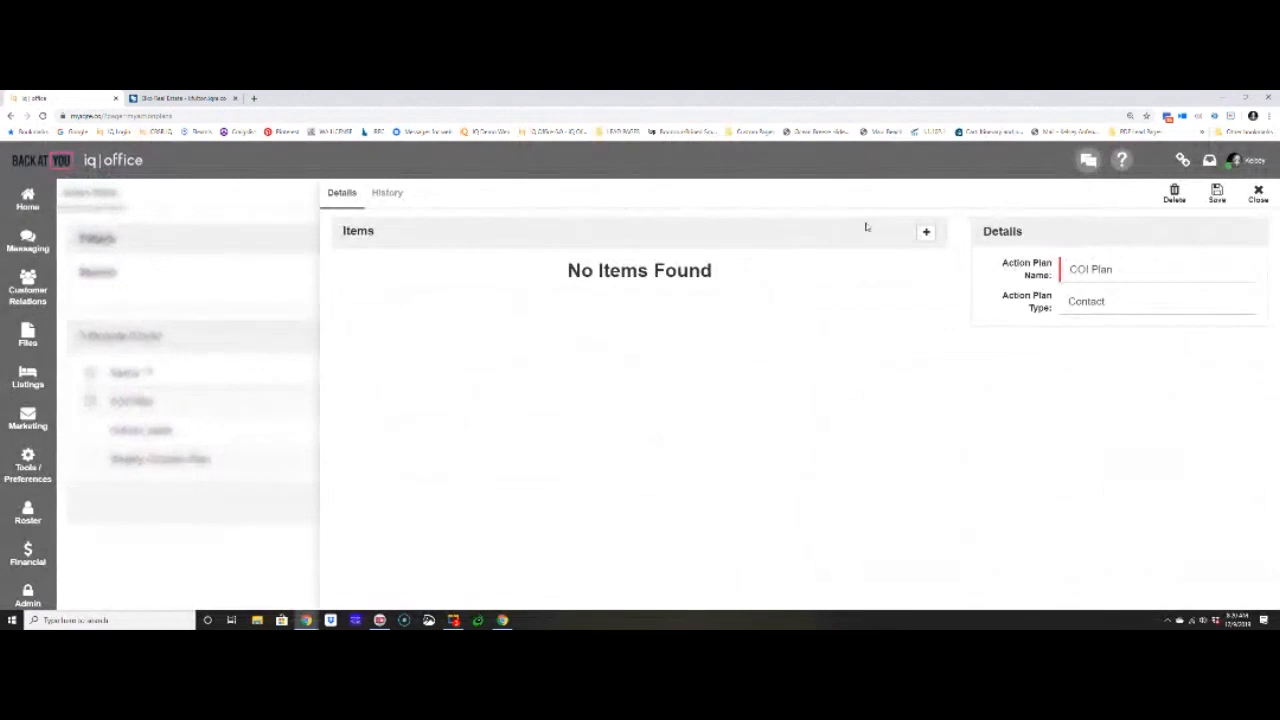
{"action": "left_click", "coordinate": [926, 231]}
{"action": "left_click", "coordinate": [777, 240]}
{"action": "left_click", "coordinate": [725, 295]}
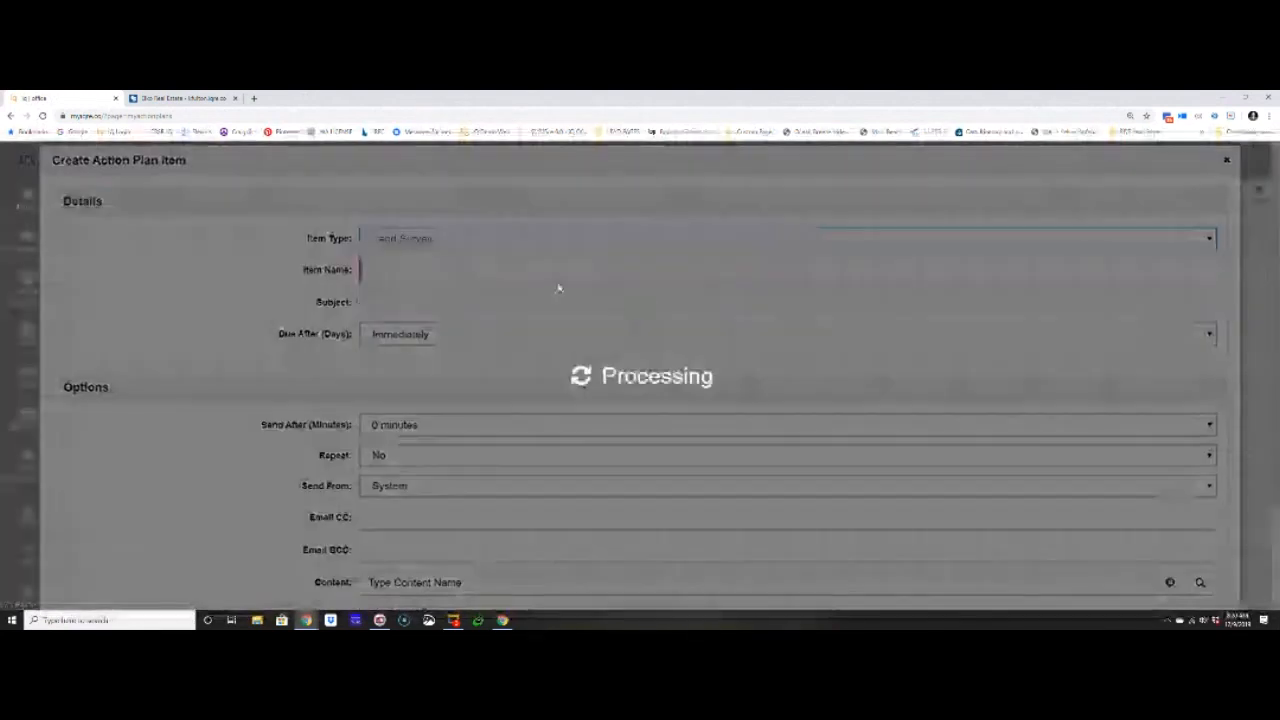
{"action": "left_click", "coordinate": [366, 522]}
{"action": "double_click", "coordinate": [330, 521]}
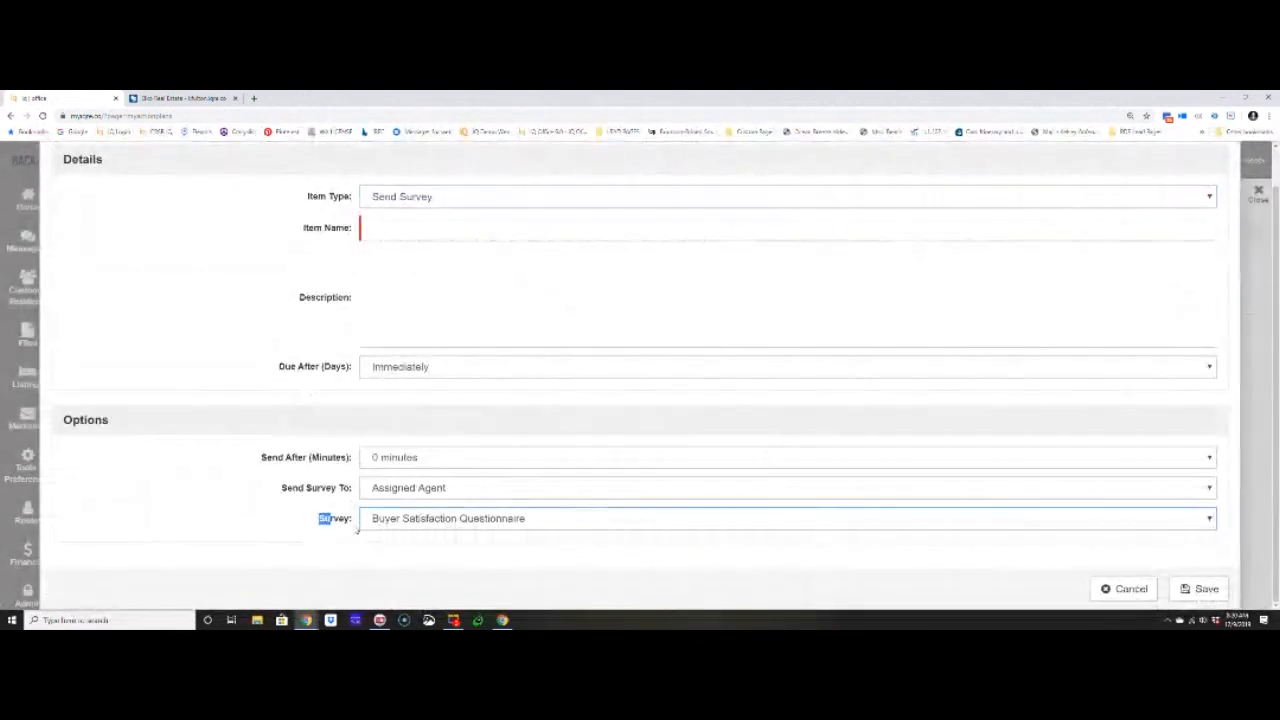
{"action": "left_click", "coordinate": [1124, 588]}
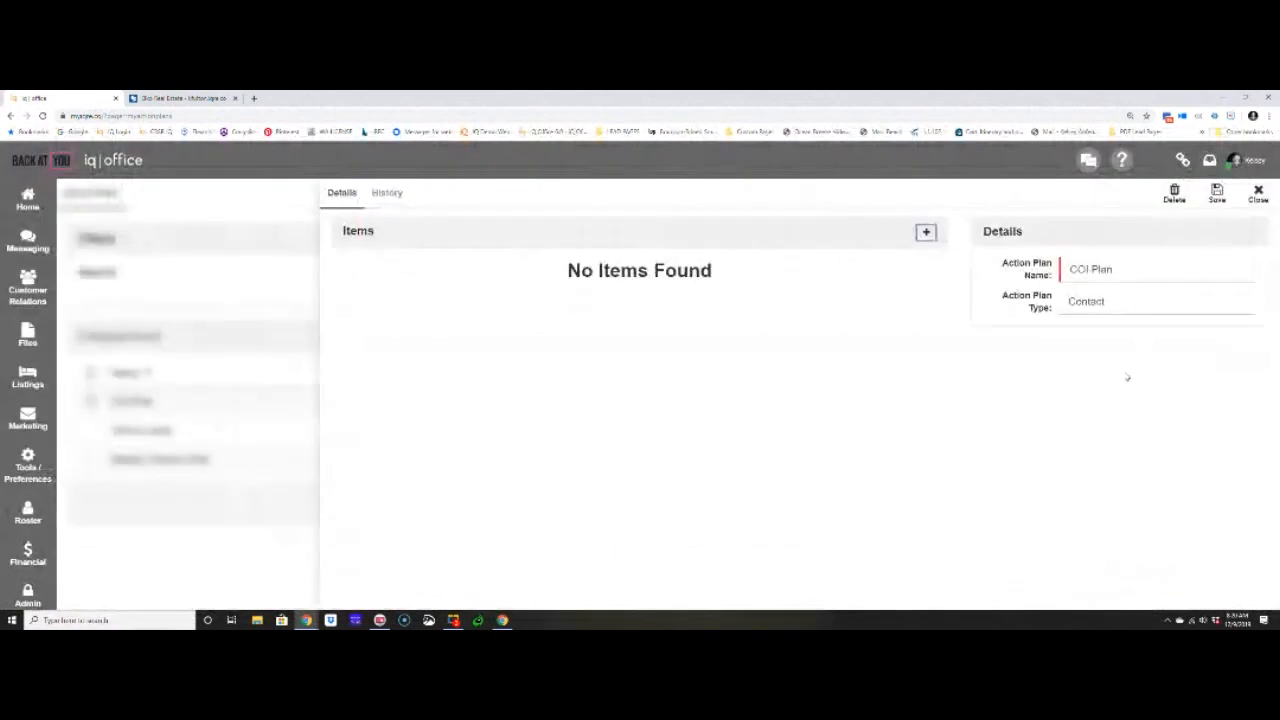
{"action": "left_click", "coordinate": [1258, 195]}
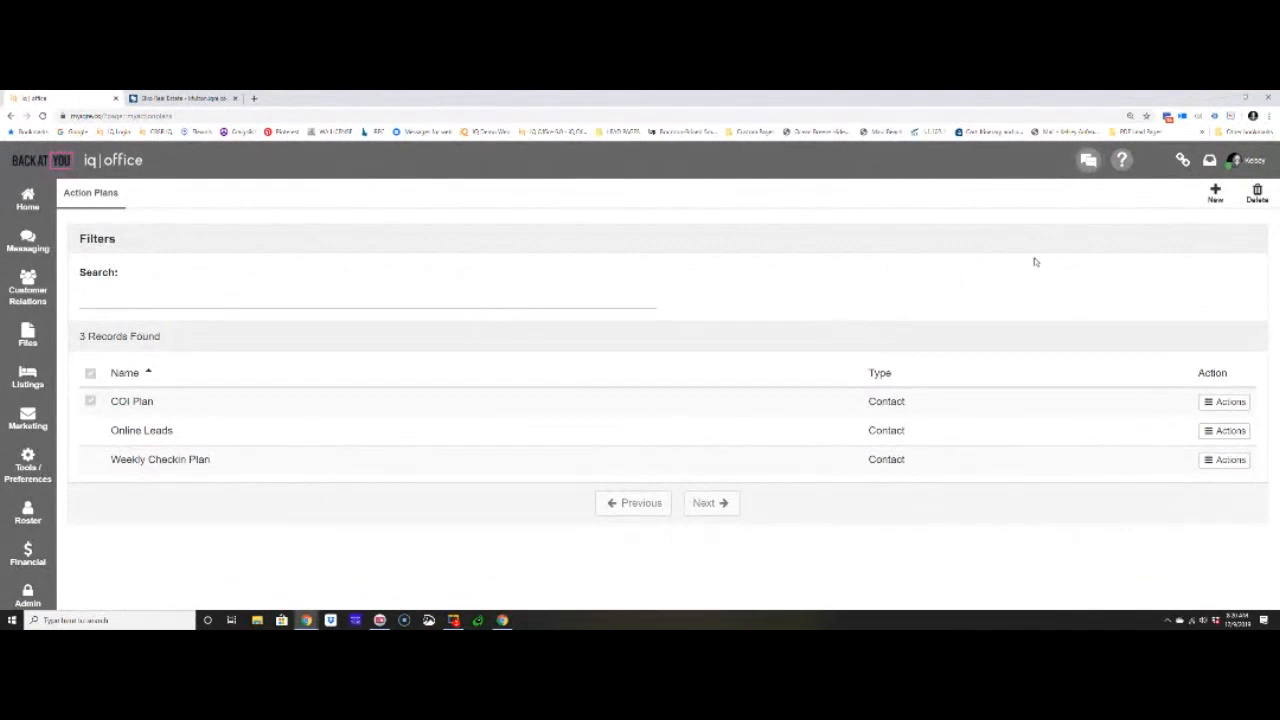
- Go to My Surveys and open the question layout of the "Transaction Survey In House" survey
{"action": "left_click", "coordinate": [28, 418]}
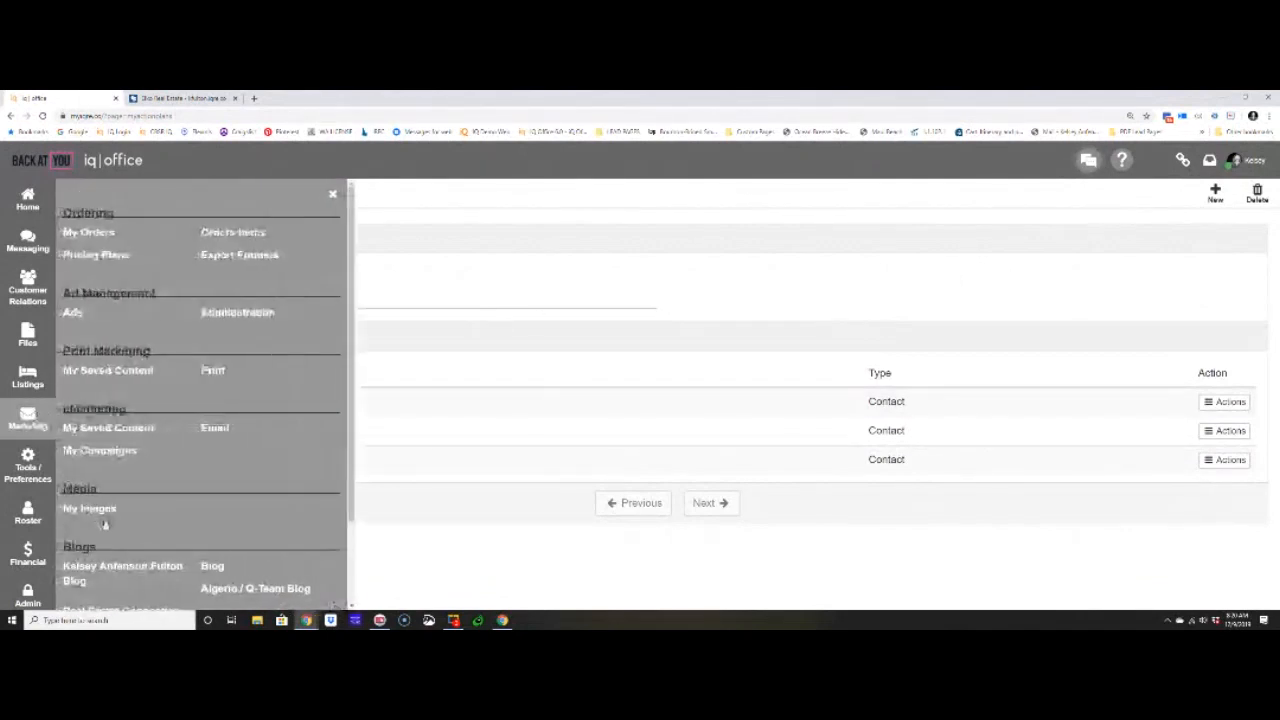
{"action": "scroll", "coordinate": [140, 545], "scroll_direction": "down", "scroll_amount": 5}
{"action": "left_click", "coordinate": [114, 580]}
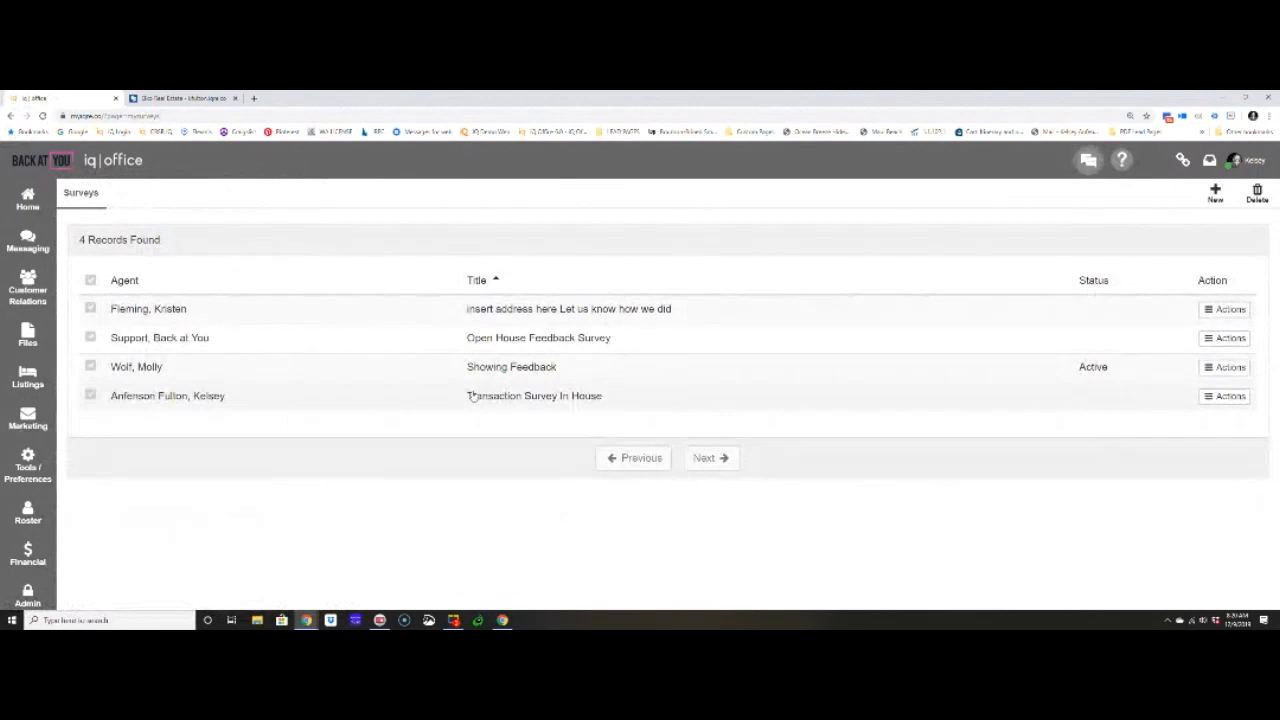
{"action": "left_click", "coordinate": [472, 396]}
{"action": "left_click", "coordinate": [388, 194]}
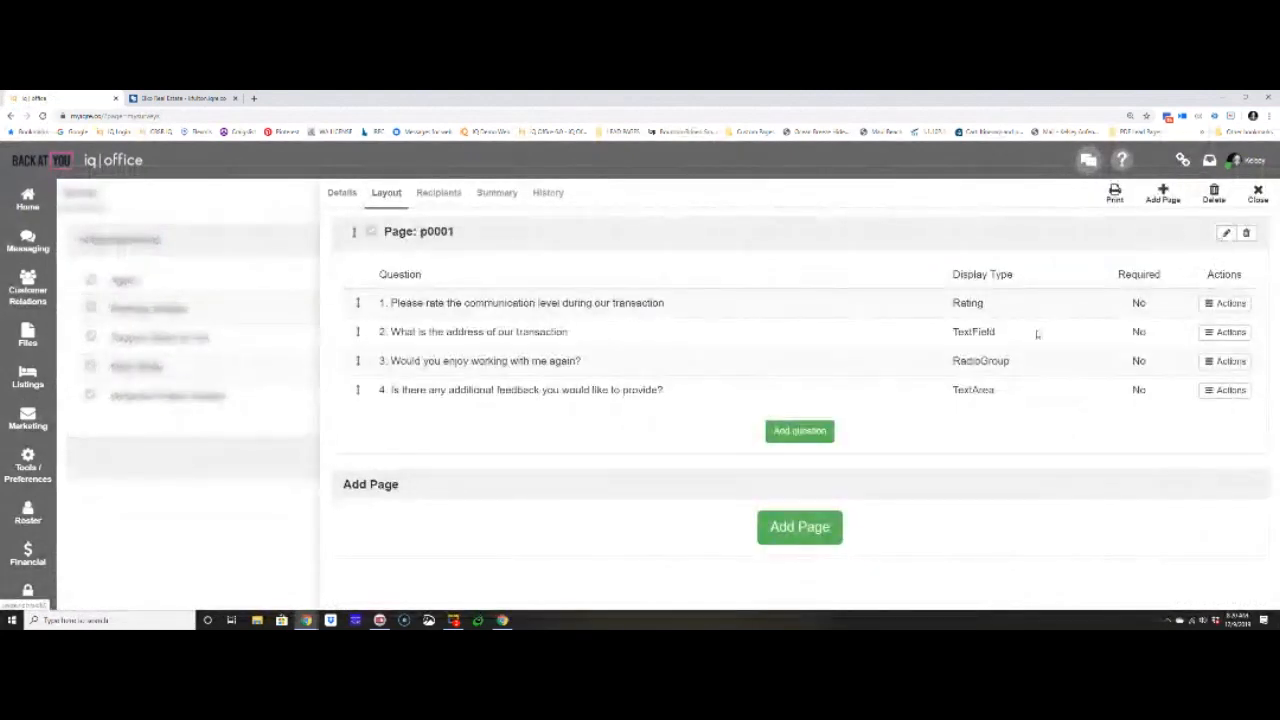
- Start a new question on page p0001 reading "If you would like to leave me a review they are much appreciated."
{"action": "left_click", "coordinate": [826, 433]}
{"action": "left_click", "coordinate": [586, 376]}
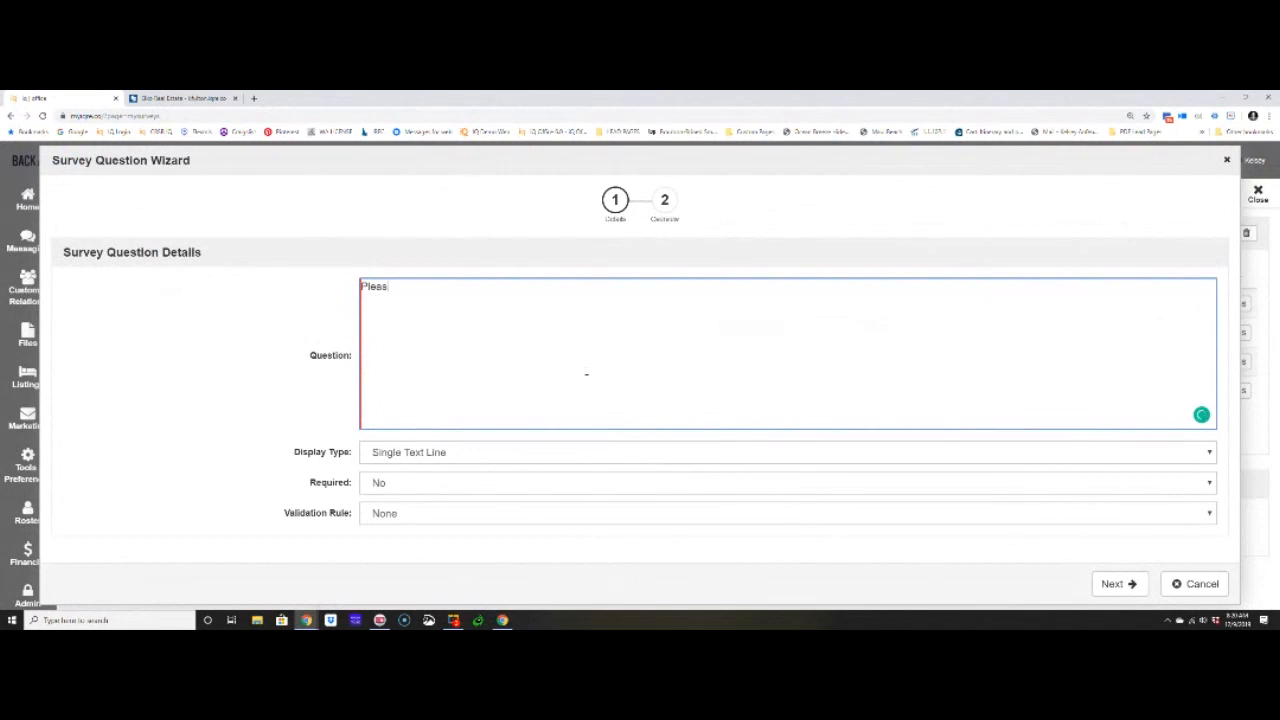
{"action": "type", "text": "If you would like to leave me a review"}
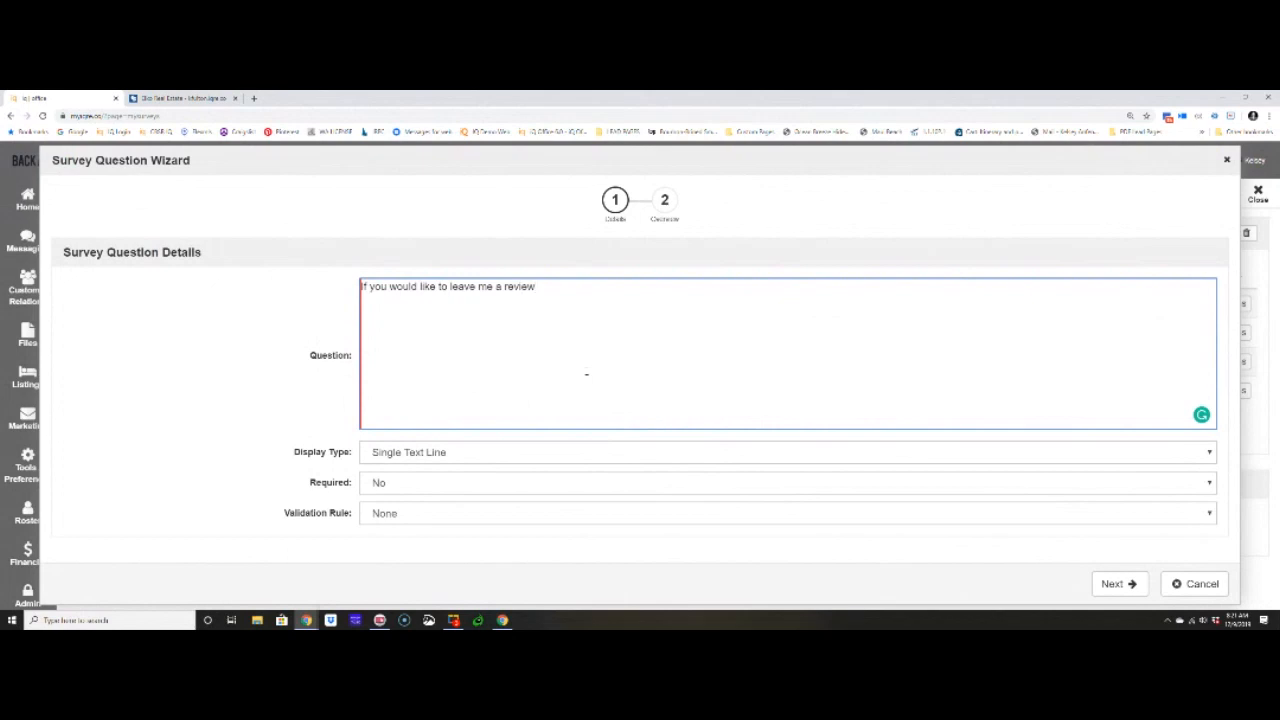
{"action": "type", "text": " they arte much appreciated."}
{"action": "right_click", "coordinate": [620, 288]}
{"action": "left_click", "coordinate": [640, 294]}
- Set the new question's display type to Testimonial, finish adding it without creating another, and close the survey
{"action": "left_click", "coordinate": [391, 460]}
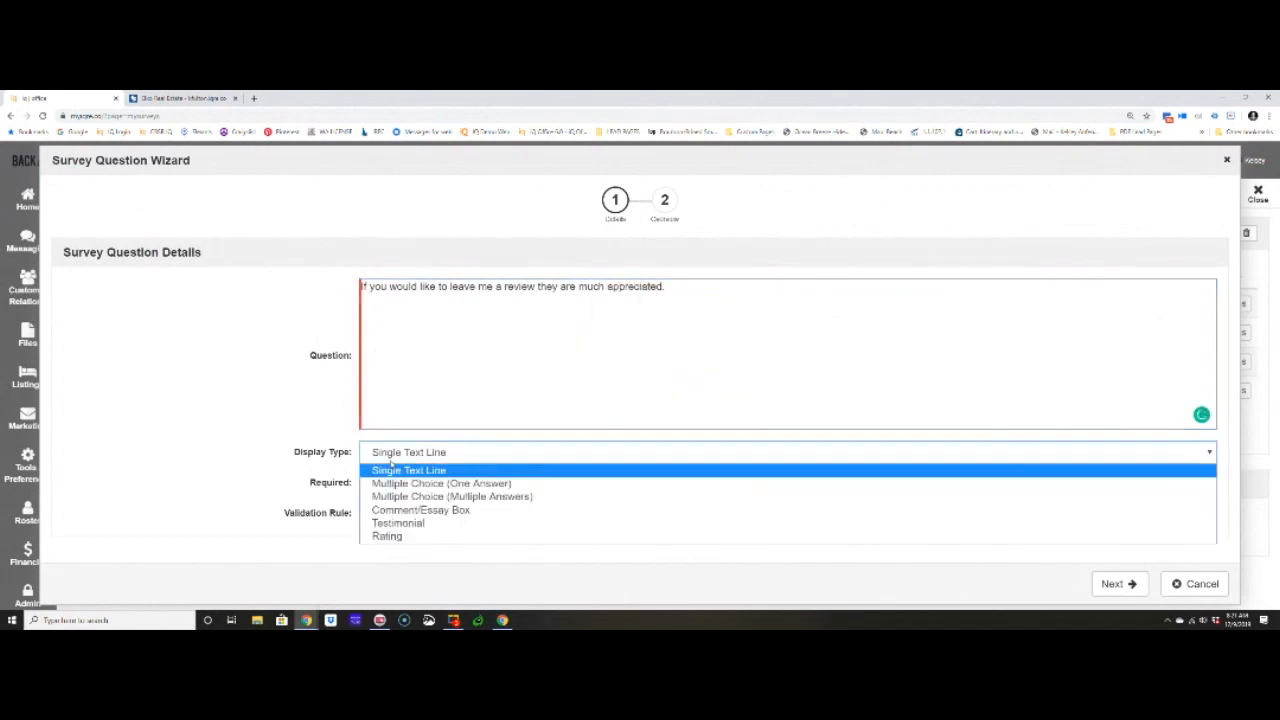
{"action": "left_click", "coordinate": [398, 527]}
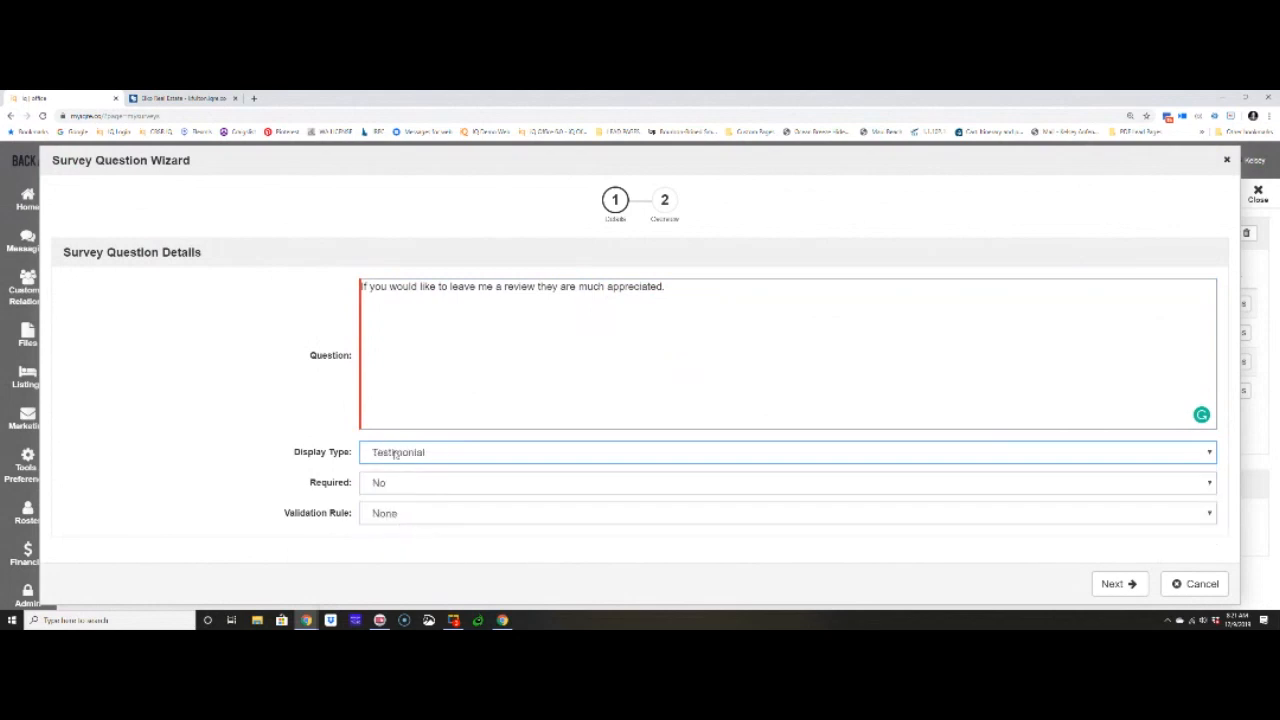
{"action": "left_click", "coordinate": [1112, 584]}
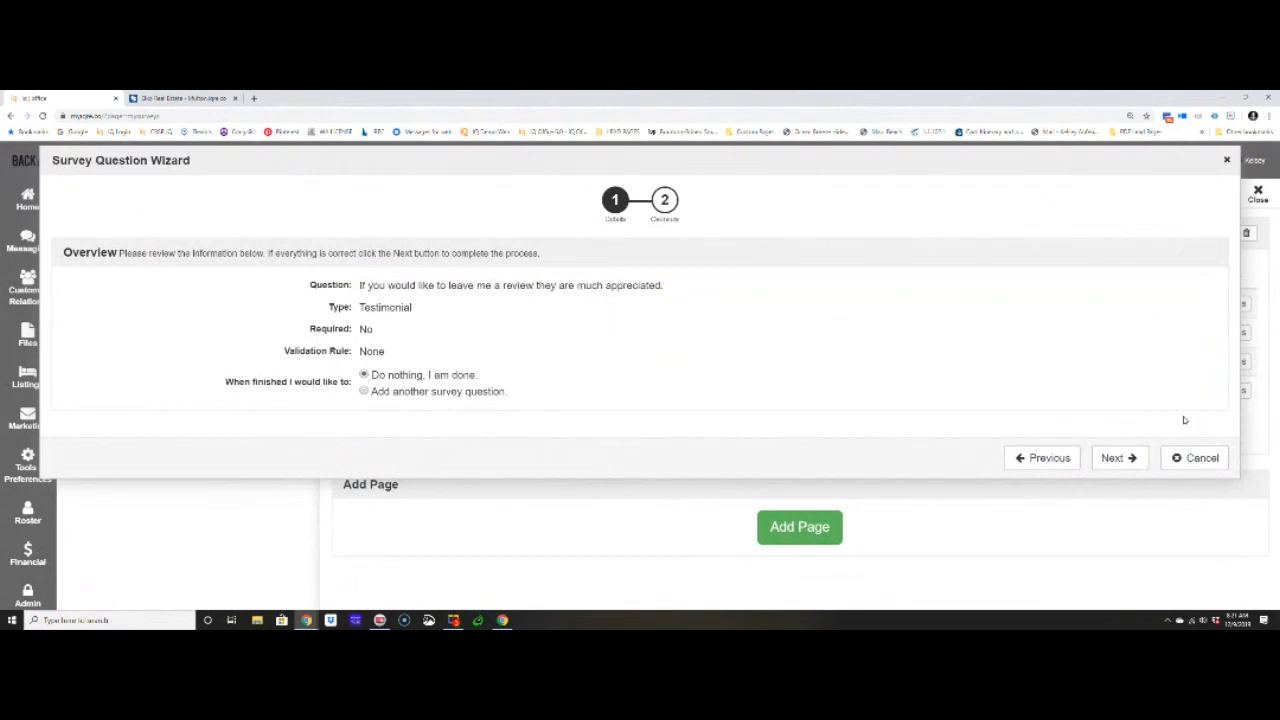
{"action": "left_click", "coordinate": [1118, 458]}
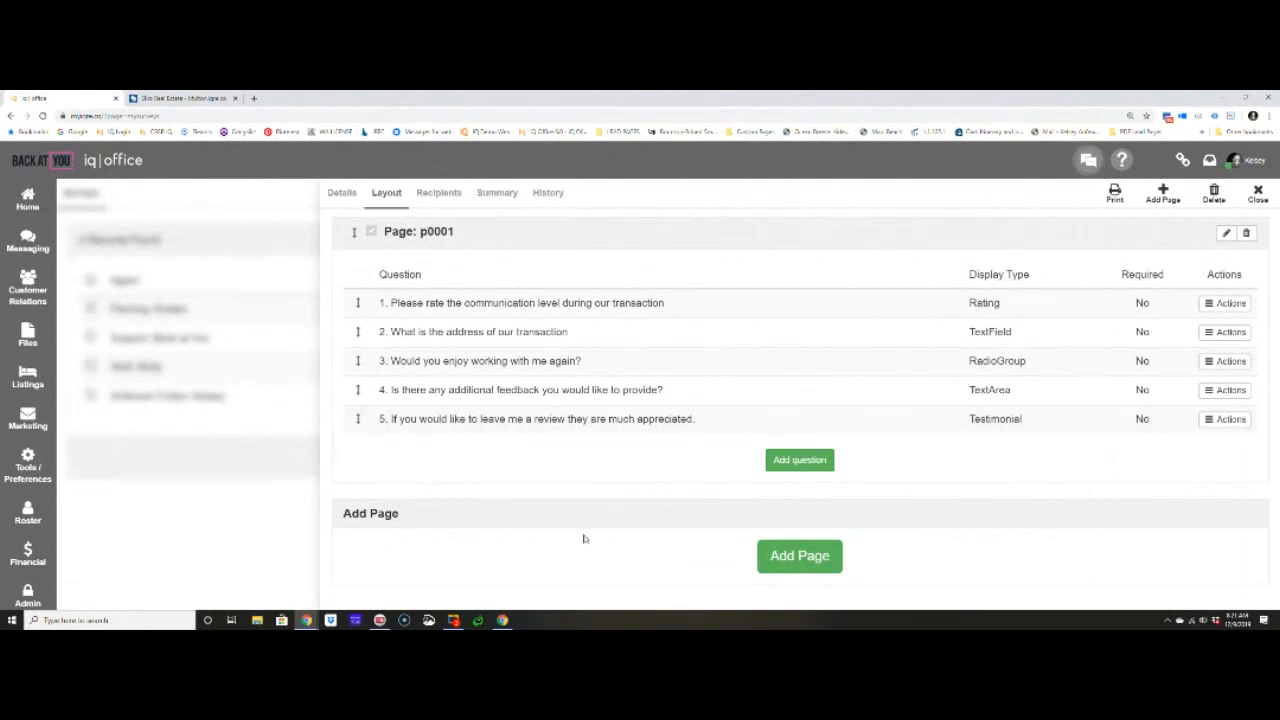
{"action": "left_click", "coordinate": [1258, 195]}
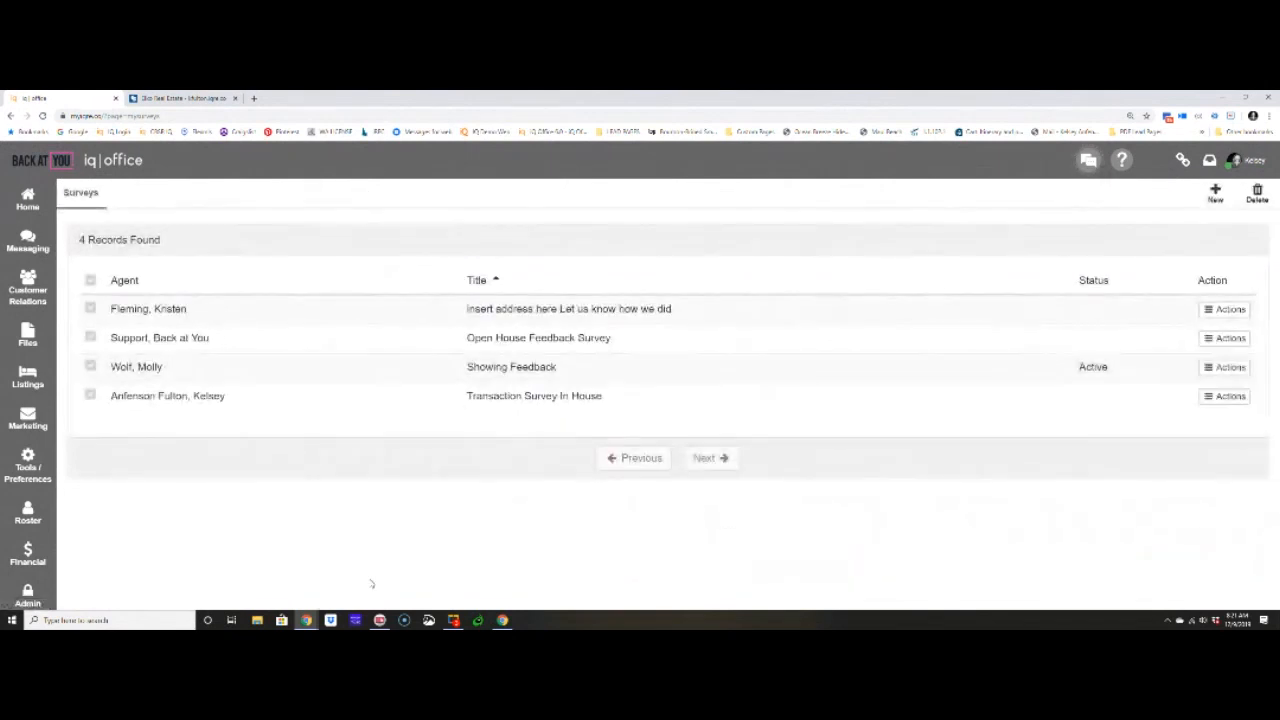
- Open the list of marketing testimonials
{"action": "left_click", "coordinate": [28, 420]}
{"action": "scroll", "coordinate": [159, 440], "scroll_direction": "down", "scroll_amount": 2}
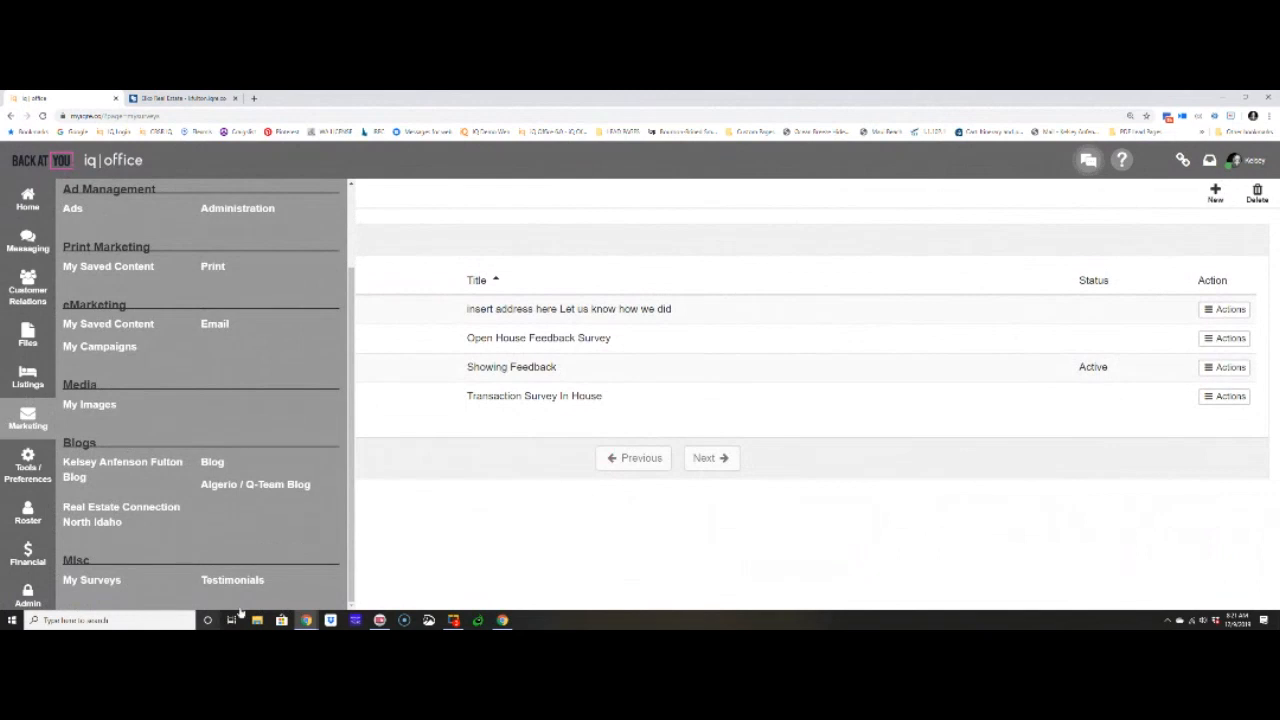
{"action": "left_click", "coordinate": [227, 583]}
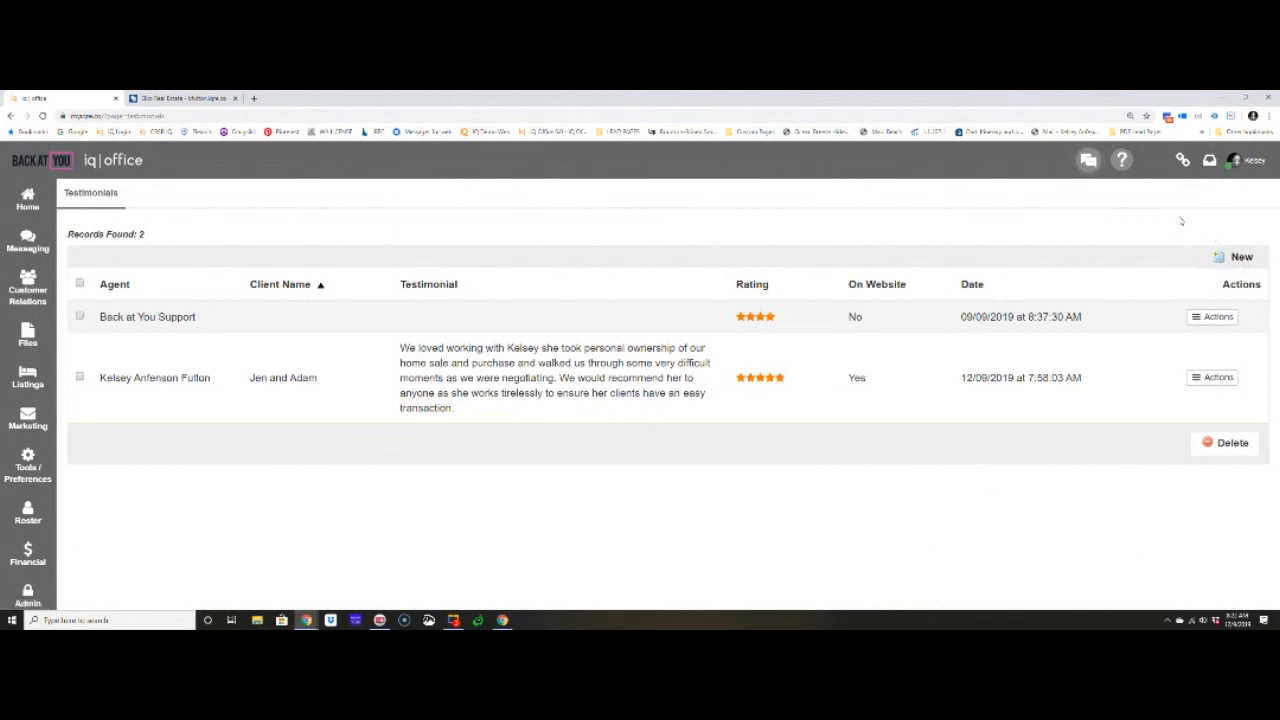
- Start a new testimonial assigned to the account's own agent, rated four stars and shown on the website
{"action": "left_click", "coordinate": [1236, 258]}
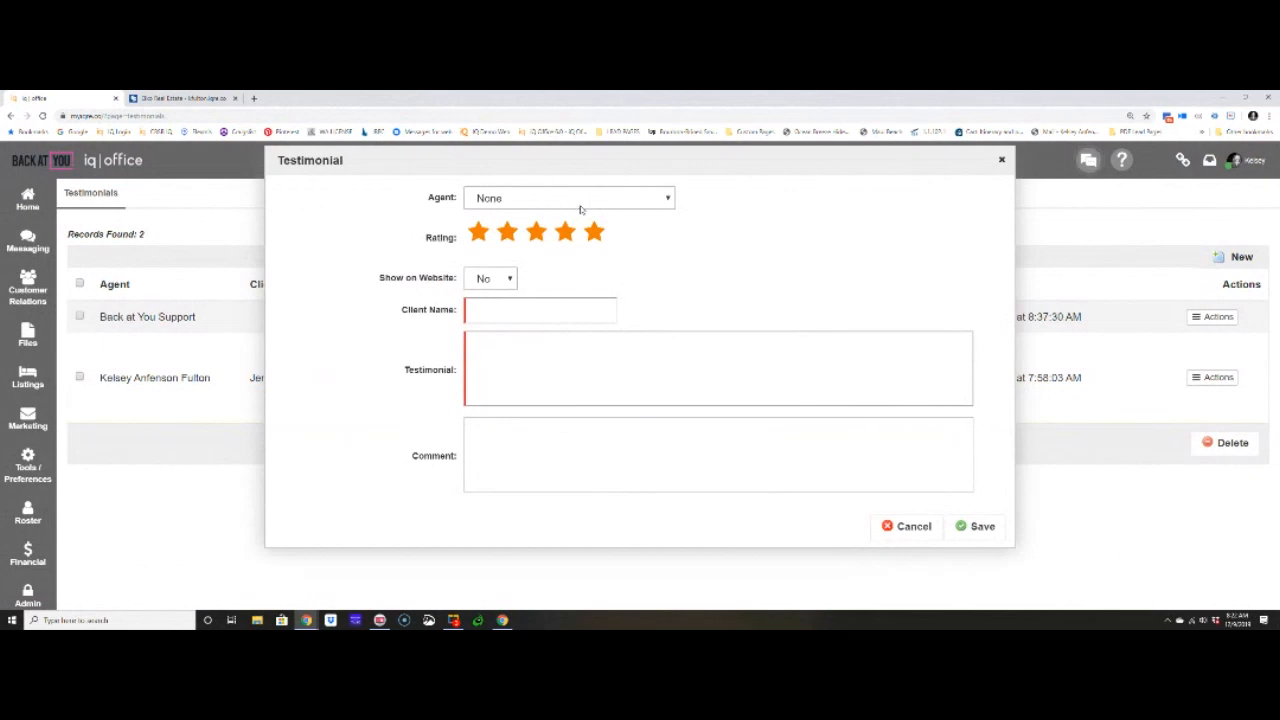
{"action": "left_click", "coordinate": [579, 204]}
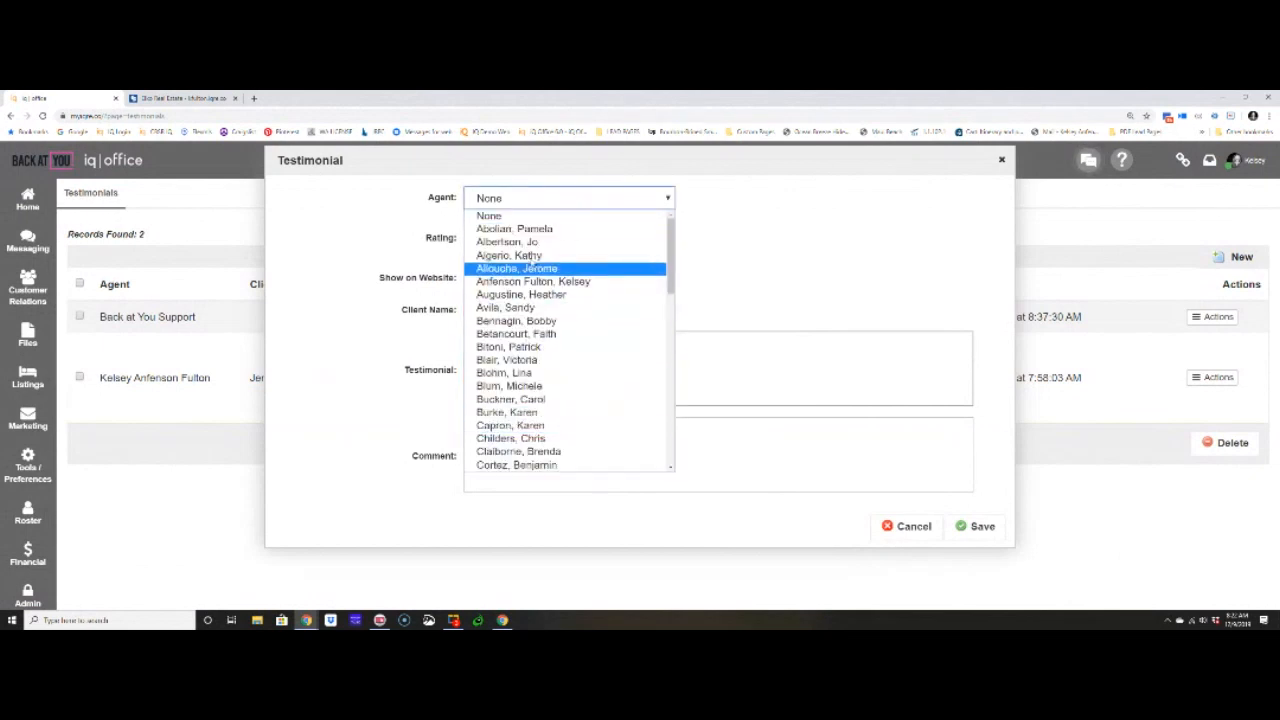
{"action": "left_click", "coordinate": [545, 282]}
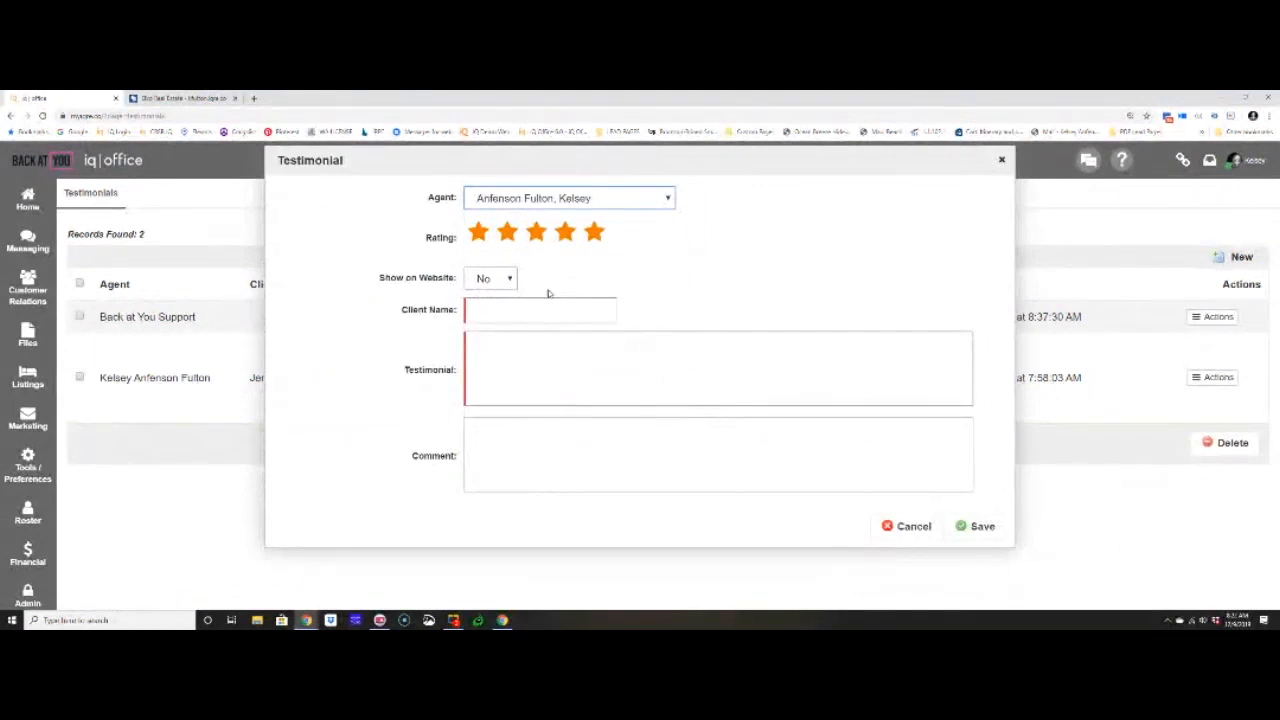
{"action": "left_click", "coordinate": [566, 233]}
{"action": "left_click", "coordinate": [497, 284]}
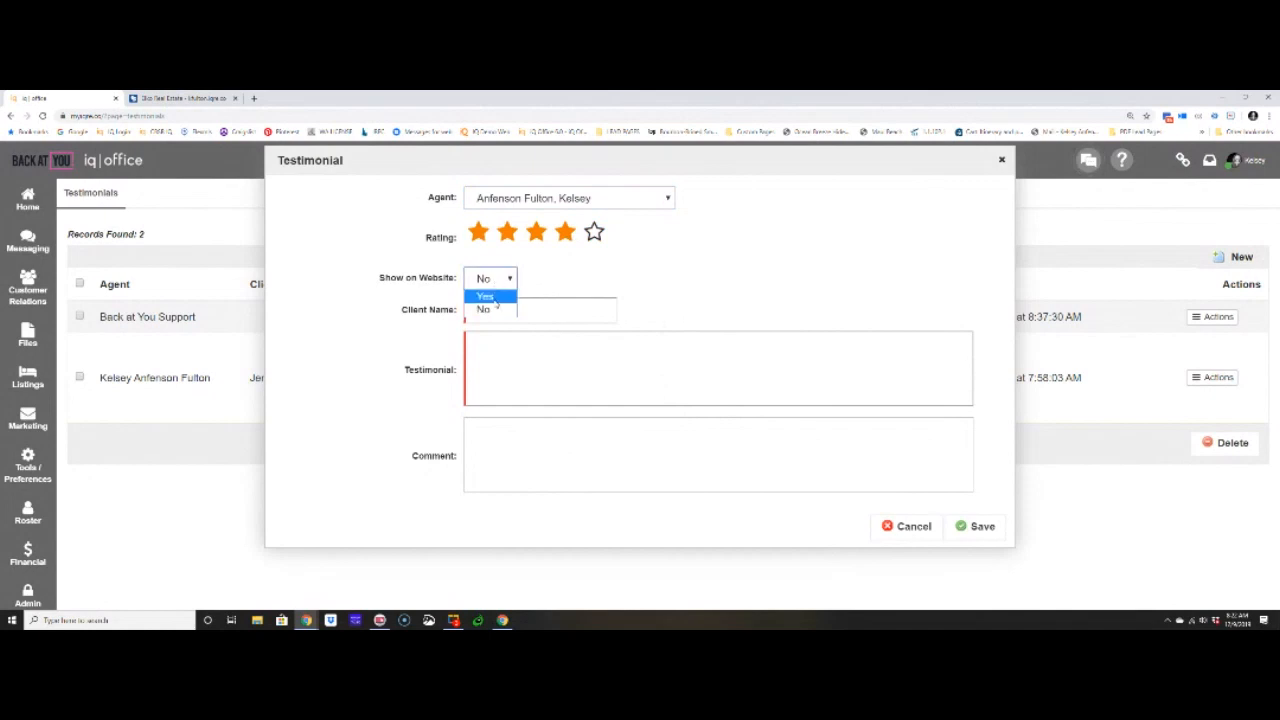
{"action": "left_click", "coordinate": [490, 297]}
- Enter the client's full name in the testimonial, correcting the spelling of the first name
{"action": "left_click", "coordinate": [496, 312]}
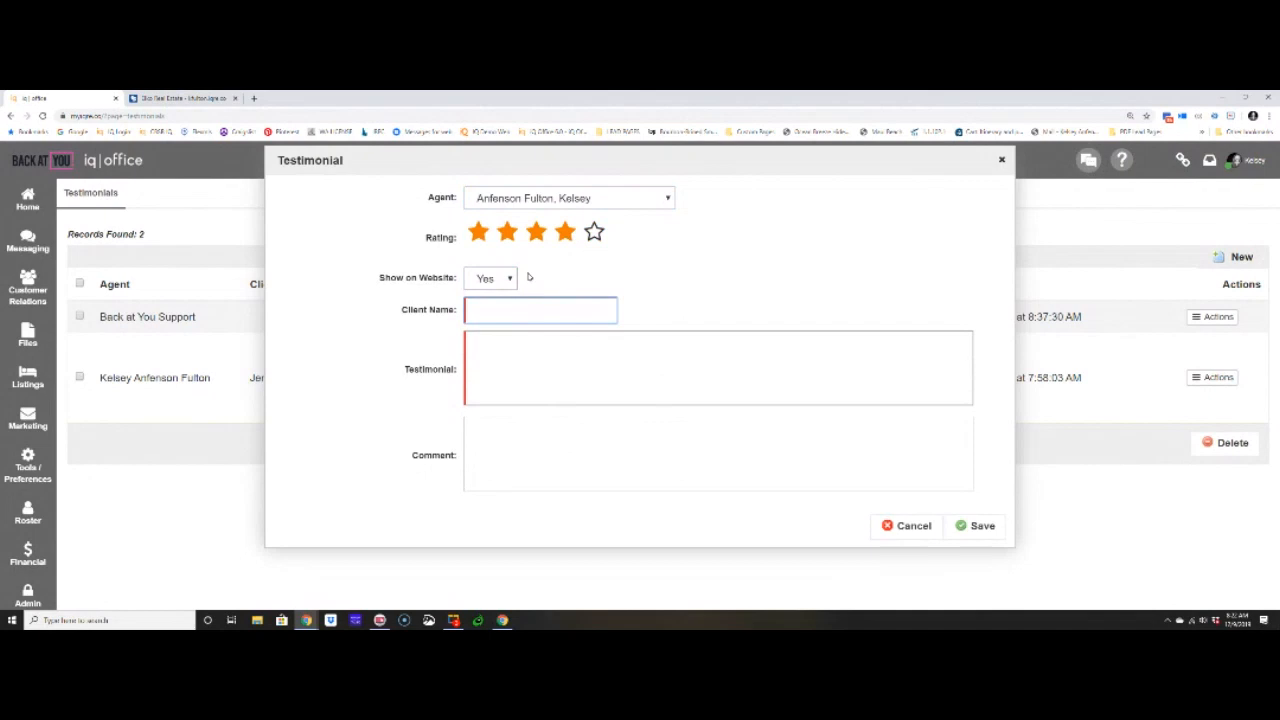
{"action": "key", "text": "Tab"}
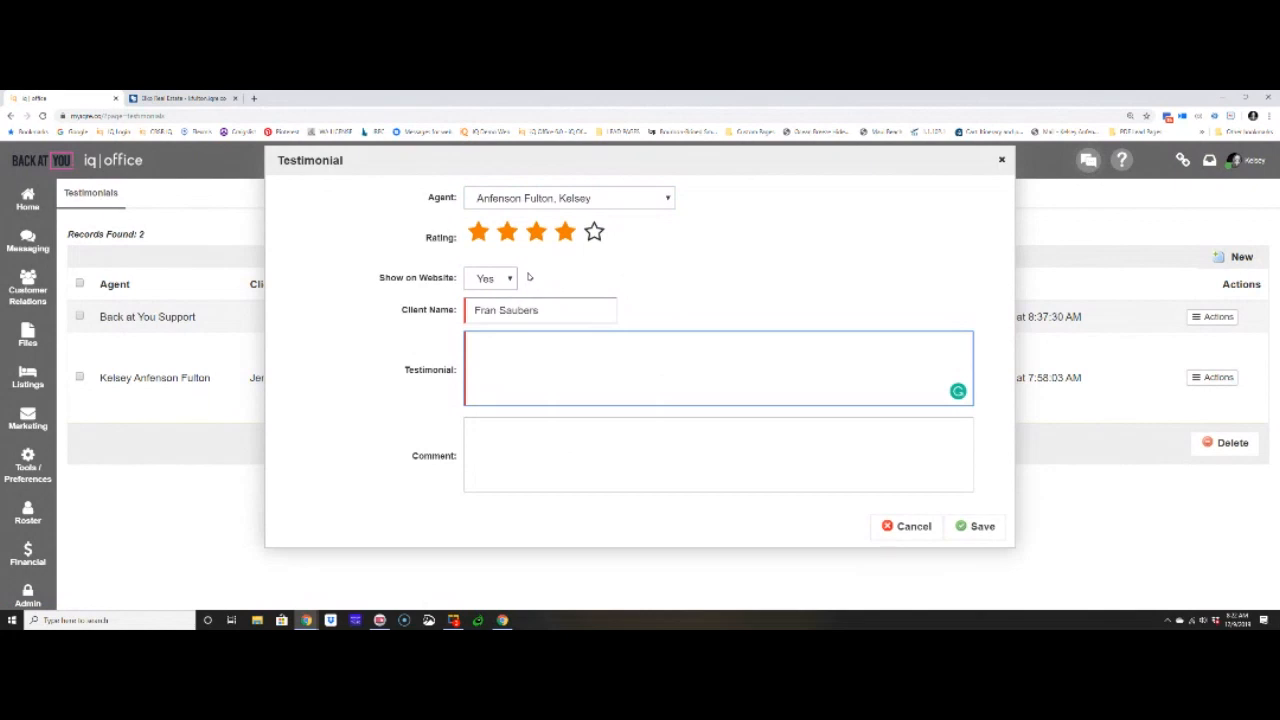
{"action": "left_click", "coordinate": [497, 311]}
{"action": "type", "text": "k"}
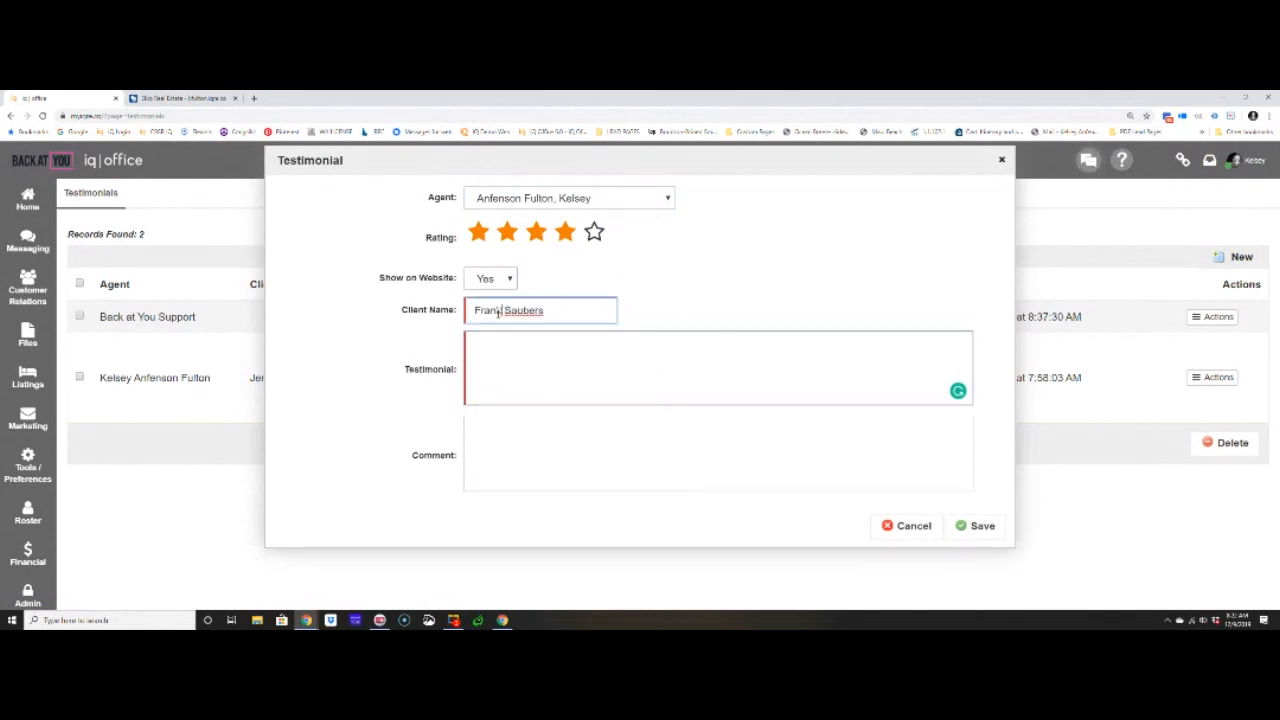
- Write a testimonial text saying that working with the agent is always great, and save the testimonial
{"action": "left_click", "coordinate": [510, 341]}
{"action": "type", "text": "Working with Kelsey is always great!"}
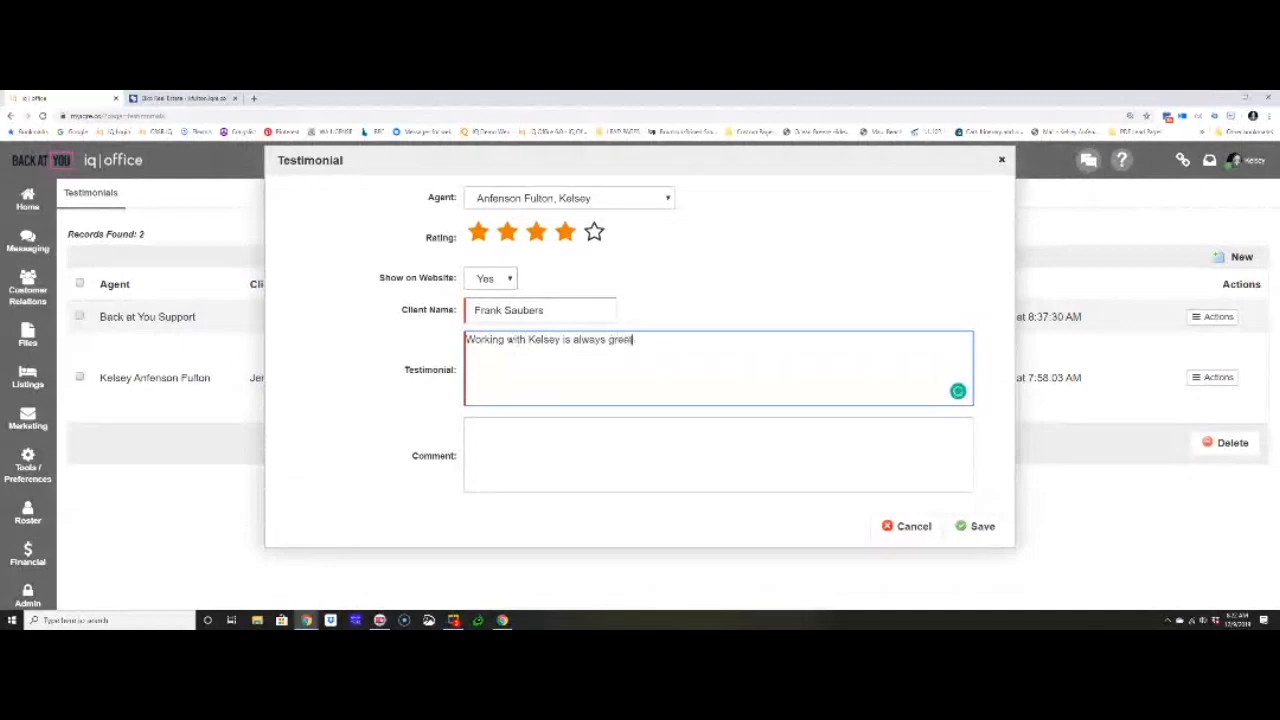
{"action": "left_click", "coordinate": [979, 530]}
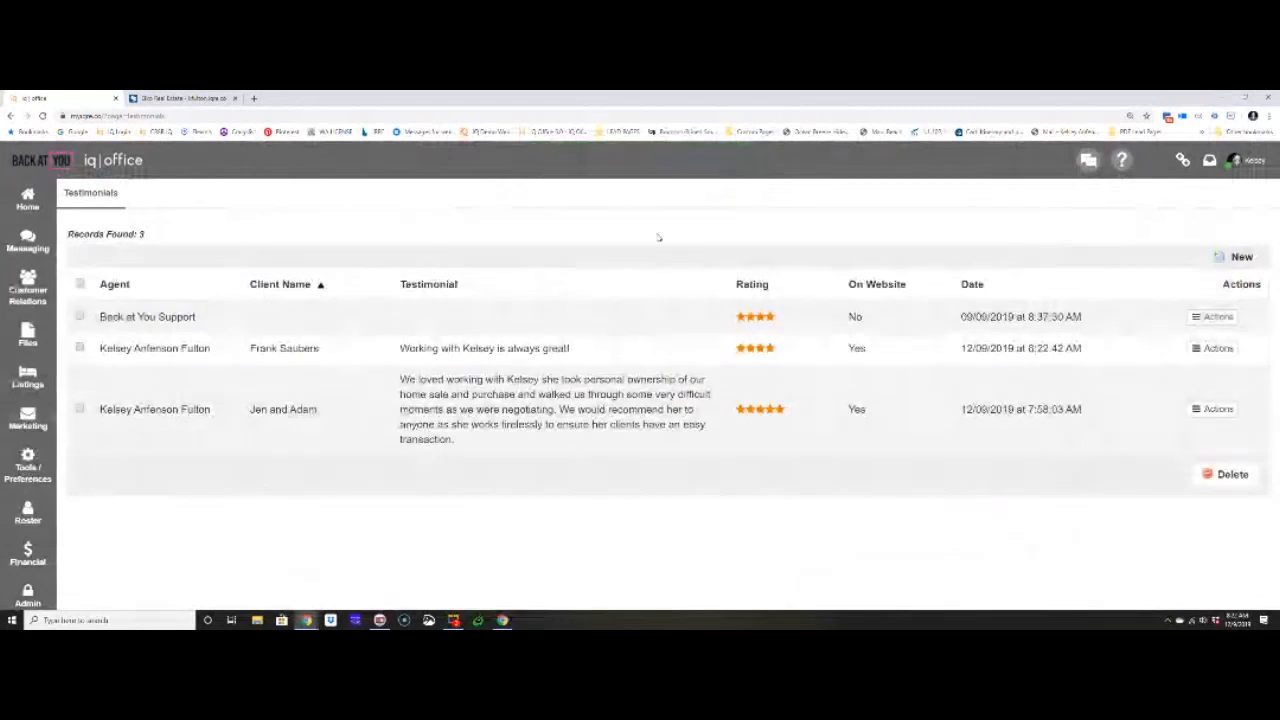
- Check the client testimonials on the About Me page of the agent's website, then return to the testimonials list
{"action": "left_click", "coordinate": [241, 96]}
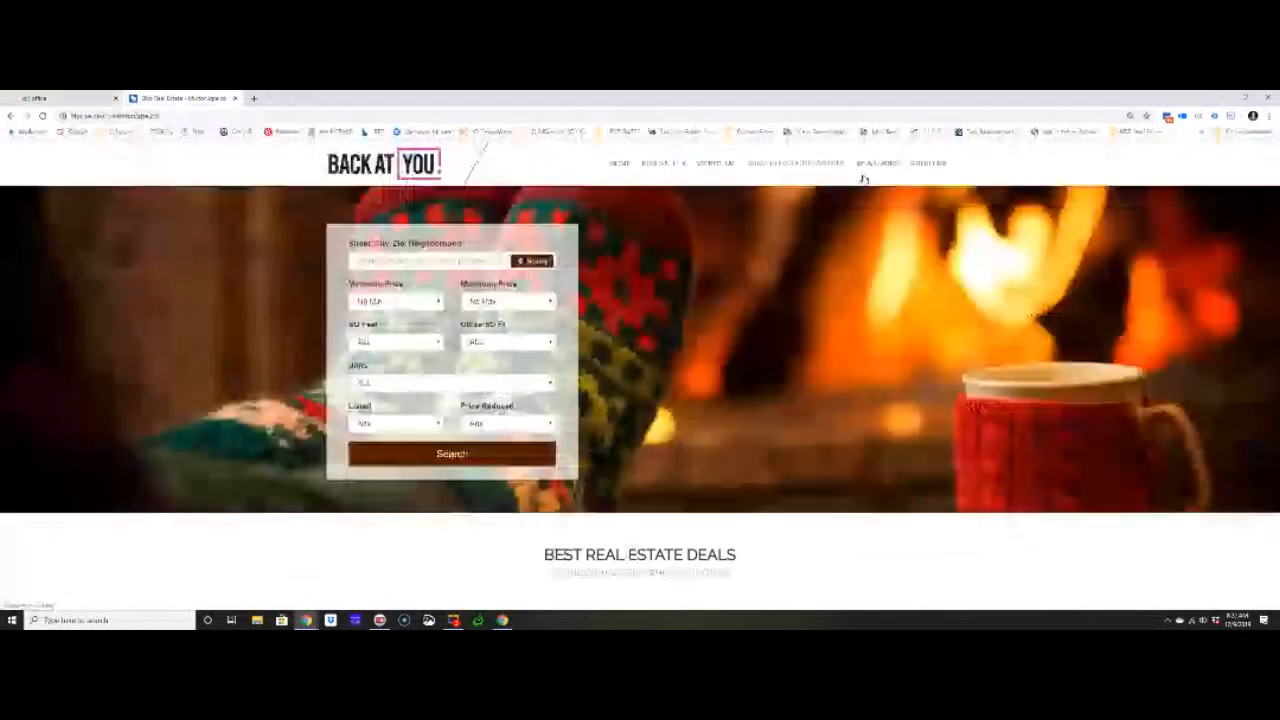
{"action": "left_click", "coordinate": [933, 167]}
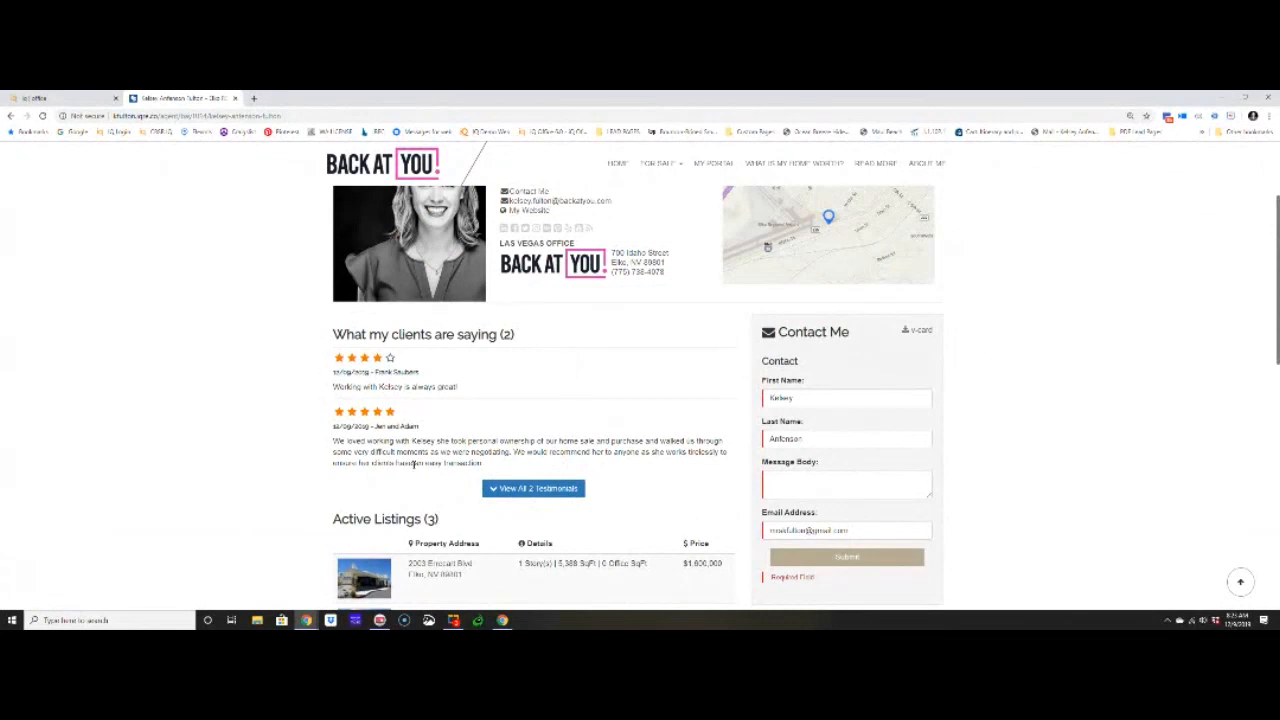
{"action": "left_click", "coordinate": [62, 98]}
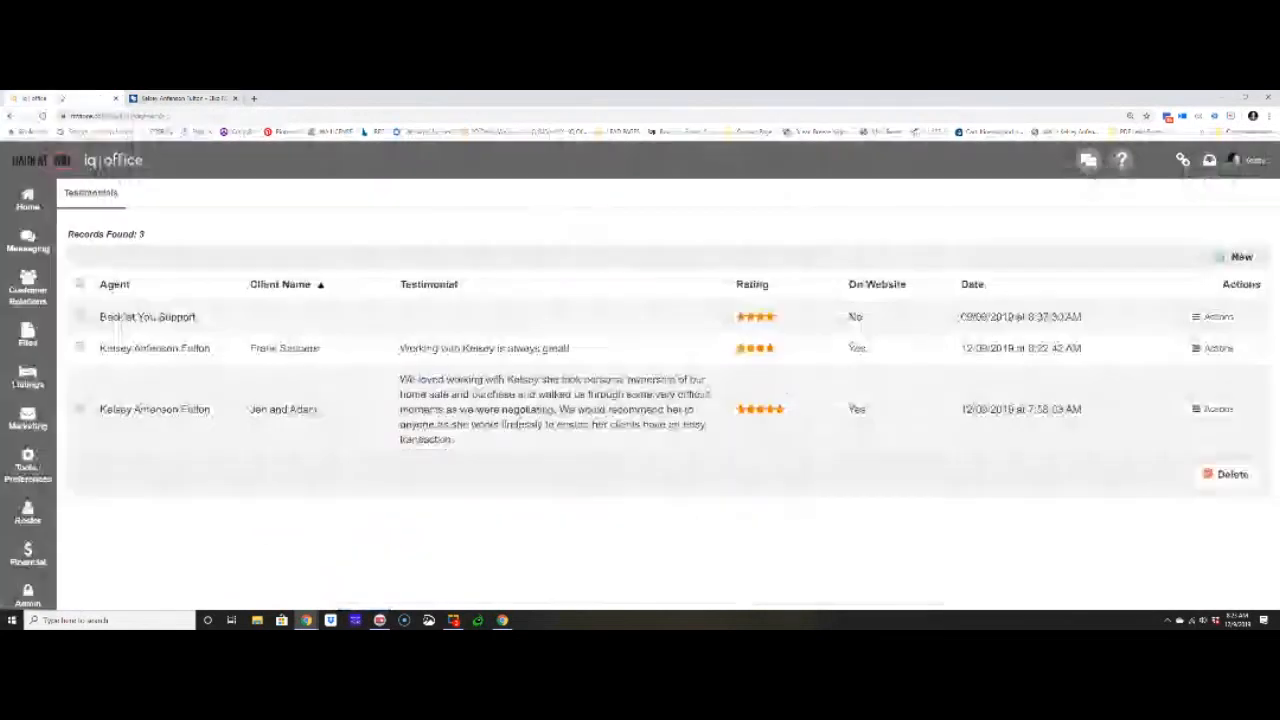
- Open the preferences in the agent's profile and find the Zillow testimonial settings
{"action": "left_click", "coordinate": [1230, 162]}
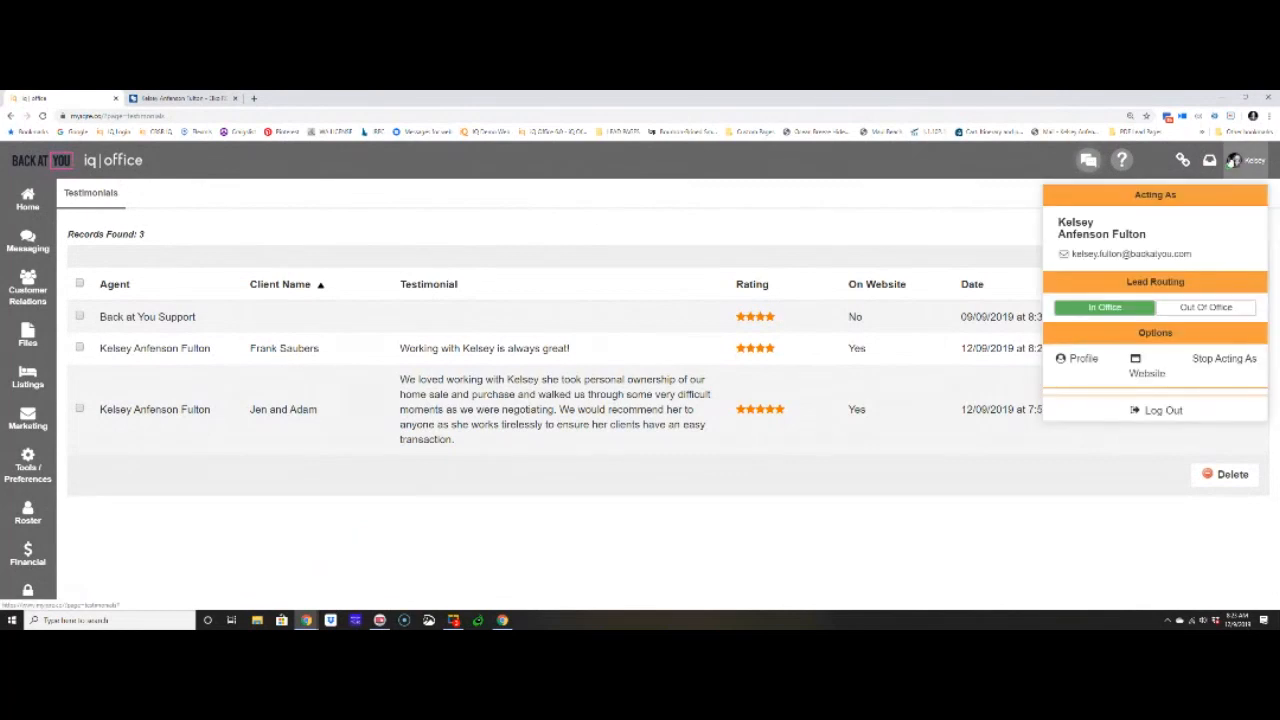
{"action": "left_click", "coordinate": [1080, 359]}
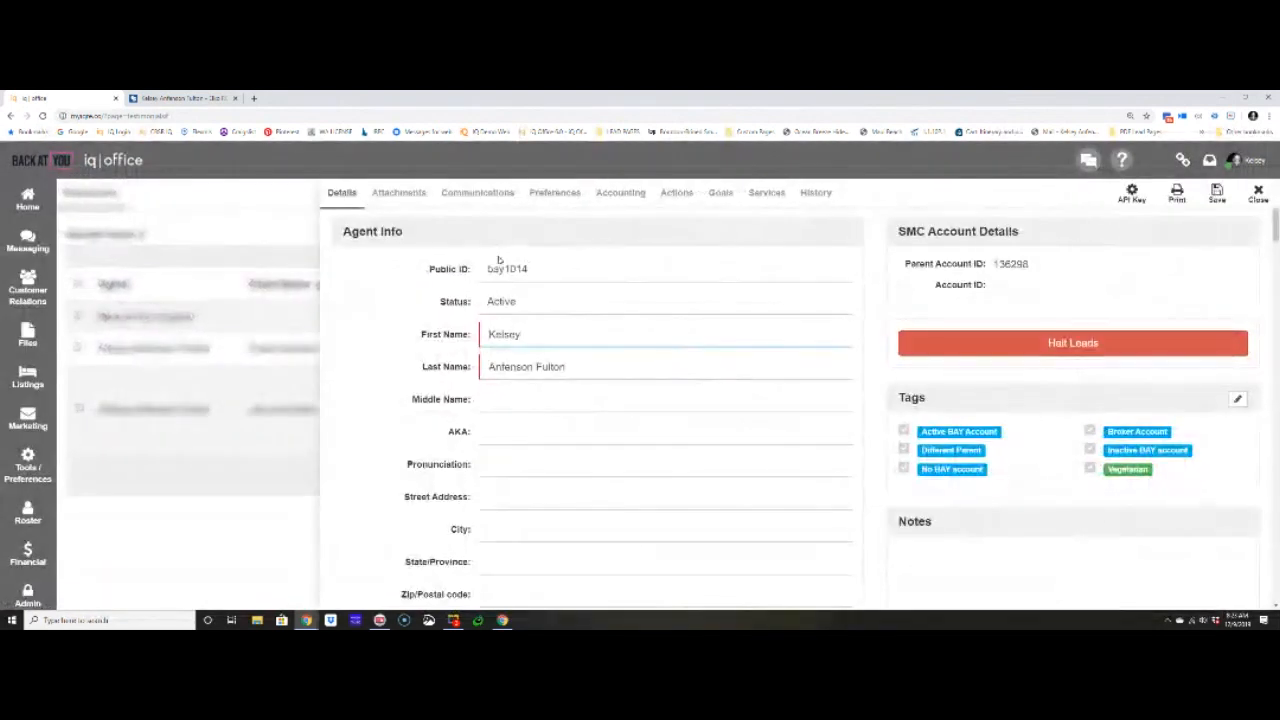
{"action": "left_click", "coordinate": [553, 195]}
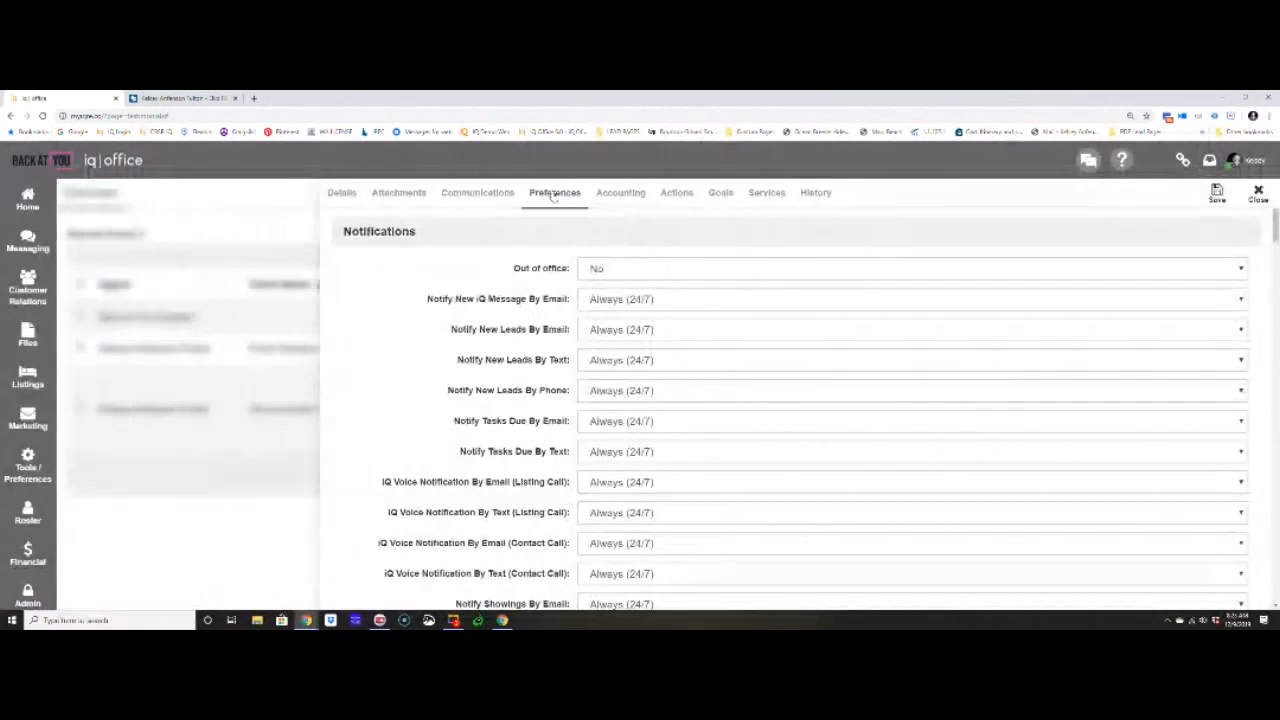
{"action": "scroll", "coordinate": [460, 308], "scroll_direction": "down", "scroll_amount": 10}
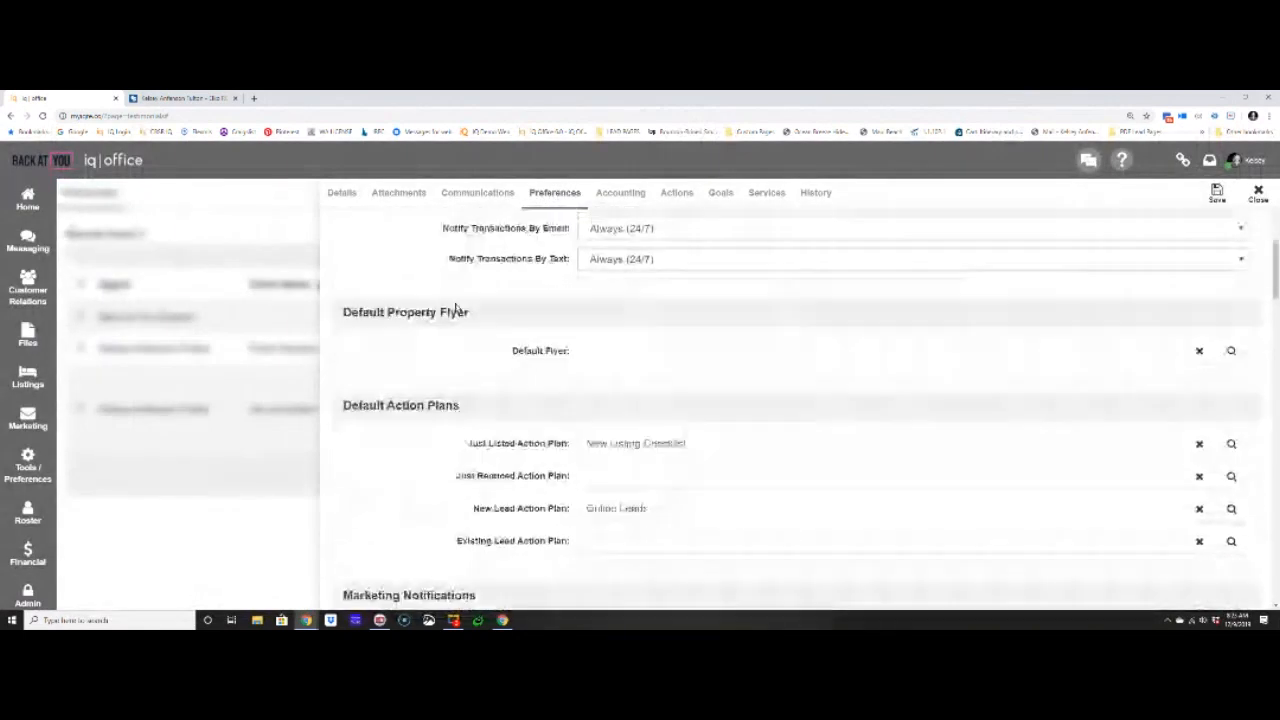
{"action": "scroll", "coordinate": [458, 308], "scroll_direction": "down", "scroll_amount": 10}
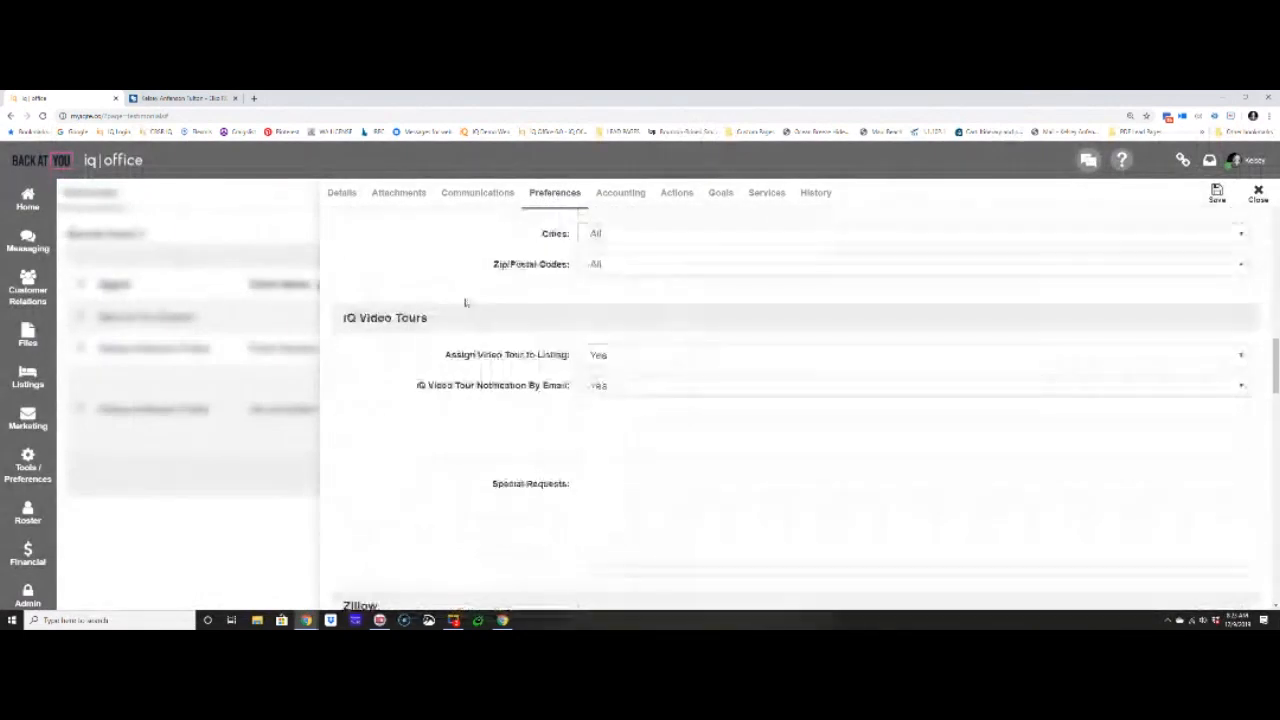
{"action": "left_click_drag", "start_coordinate": [341, 256], "coordinate": [400, 257]}
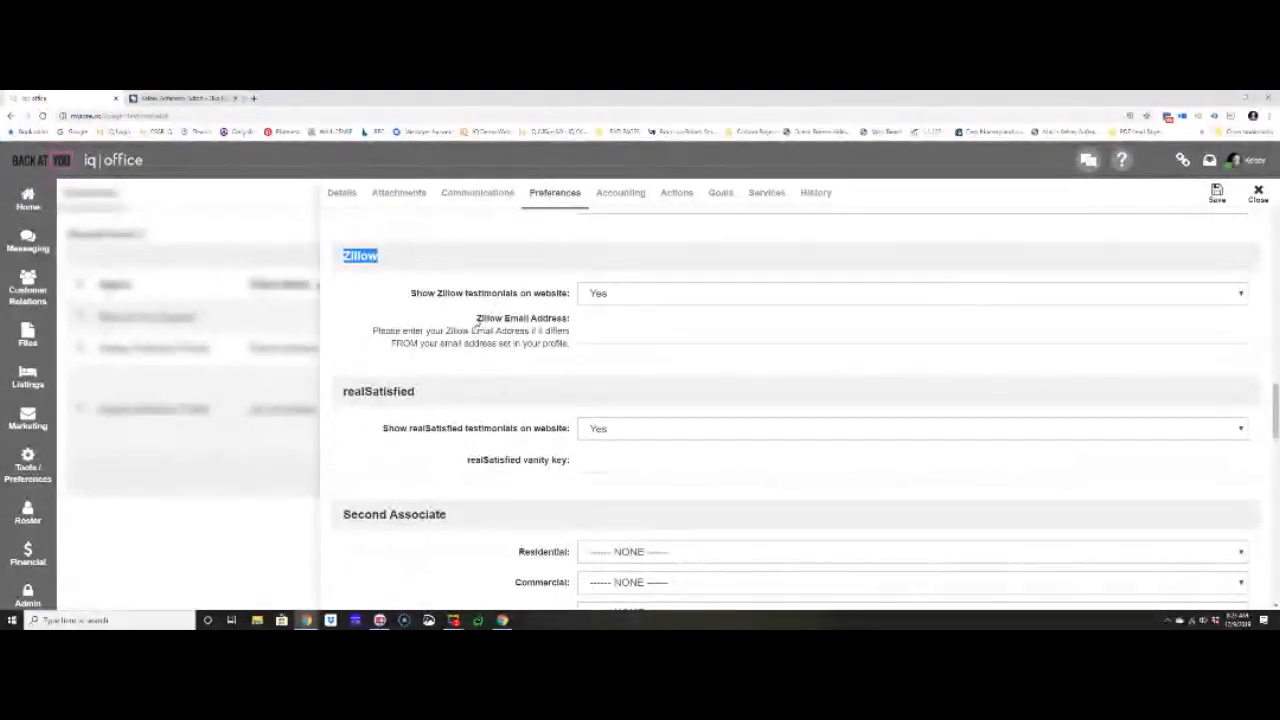
- Review the Zillow testimonial display and email settings, and check the email address in the agent's profile details
{"action": "left_click_drag", "start_coordinate": [476, 318], "coordinate": [569, 318]}
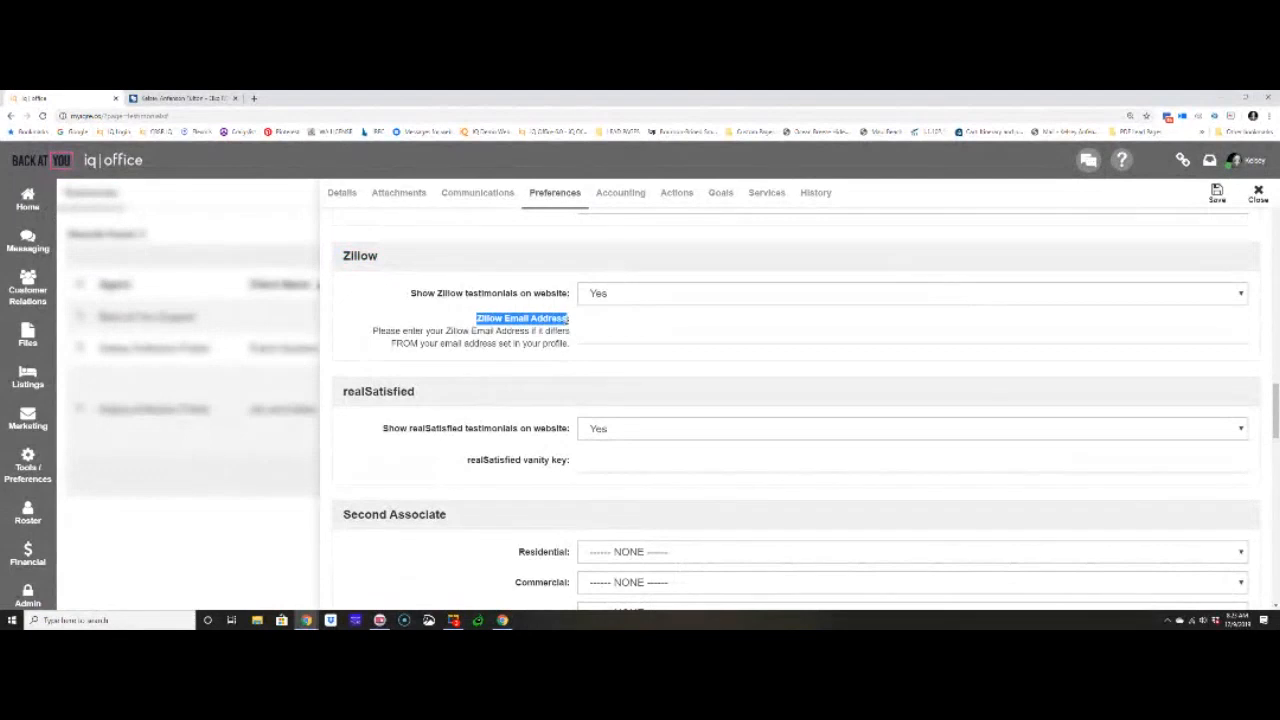
{"action": "left_click_drag", "start_coordinate": [410, 293], "coordinate": [570, 293]}
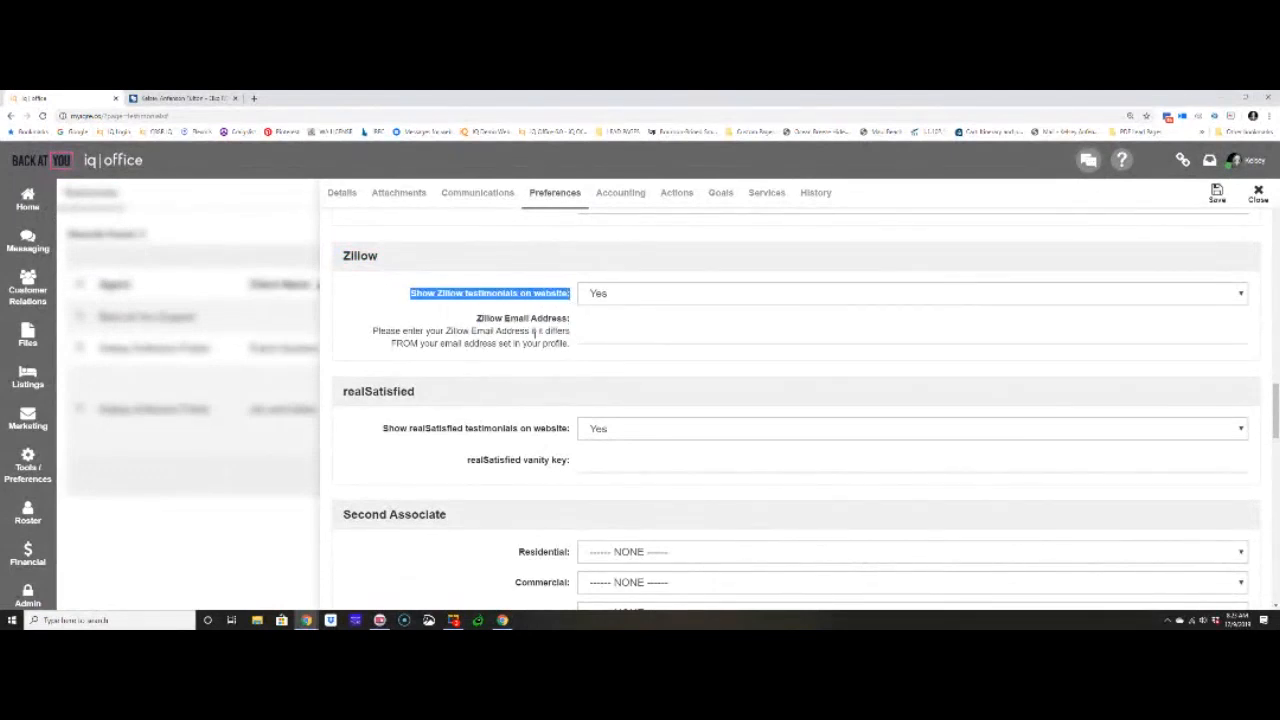
{"action": "left_click_drag", "start_coordinate": [477, 318], "coordinate": [580, 327]}
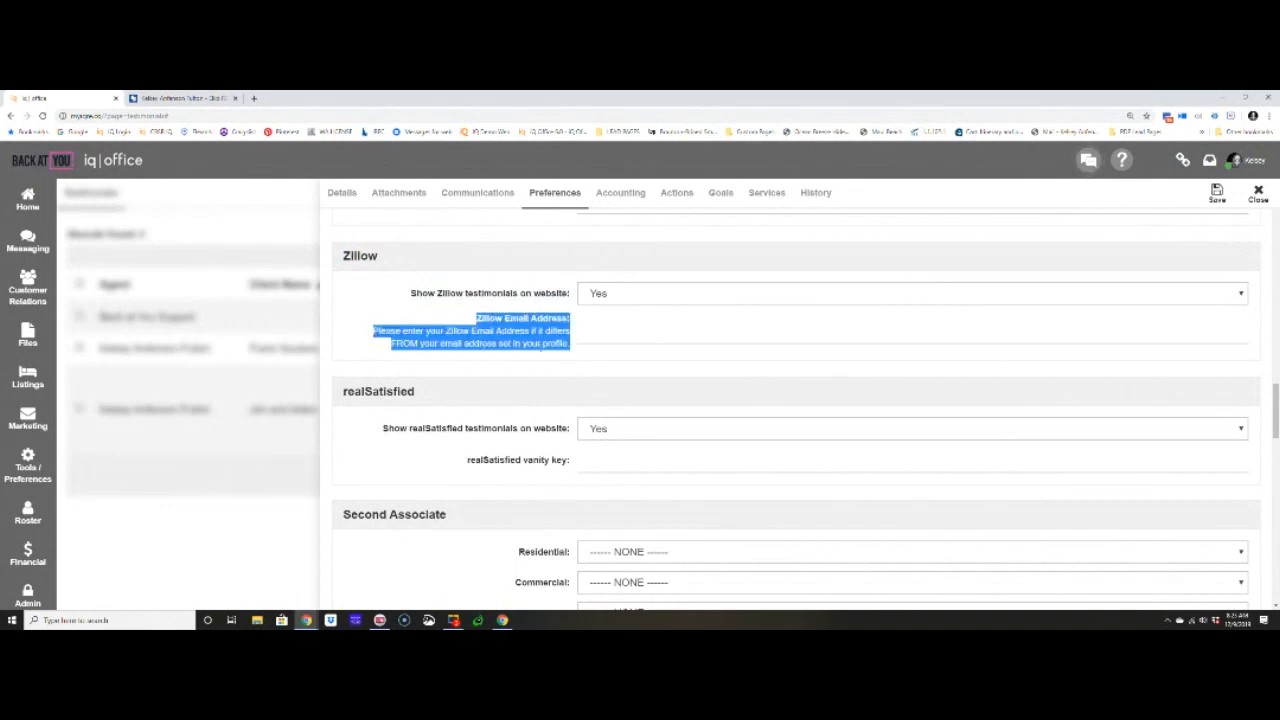
{"action": "left_click", "coordinate": [341, 192]}
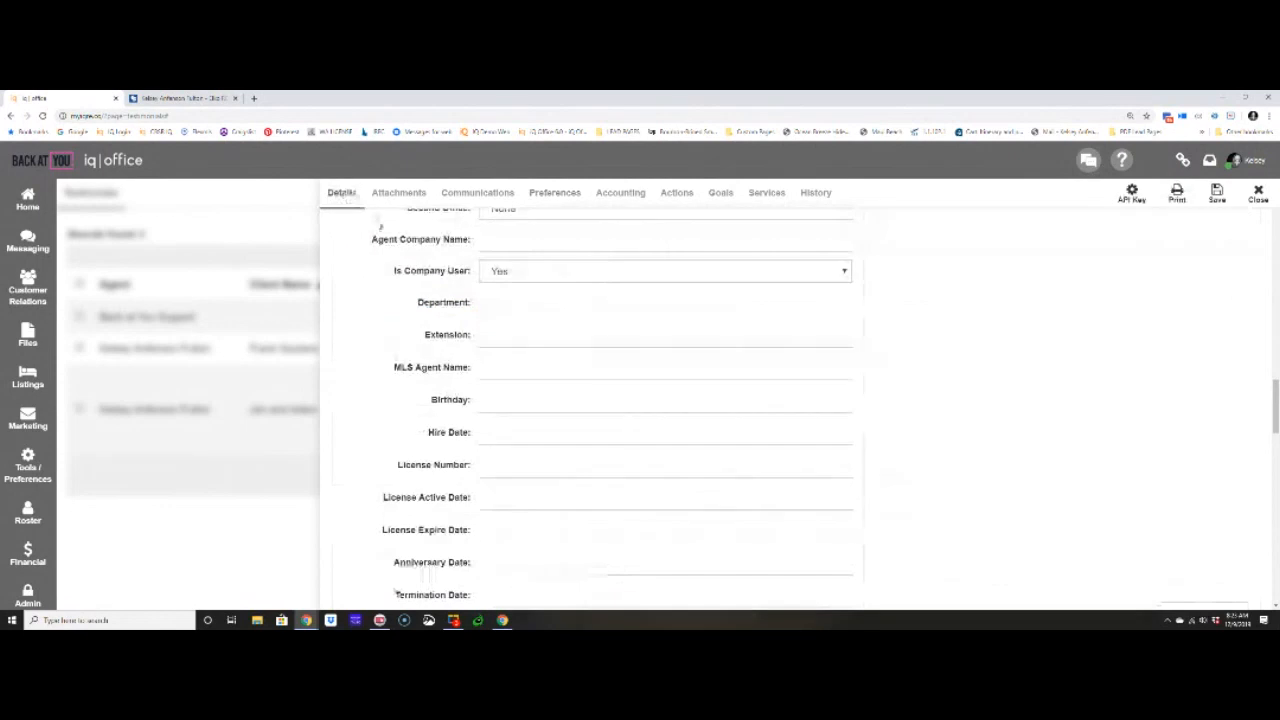
{"action": "scroll", "coordinate": [436, 291], "scroll_direction": "up", "scroll_amount": 6}
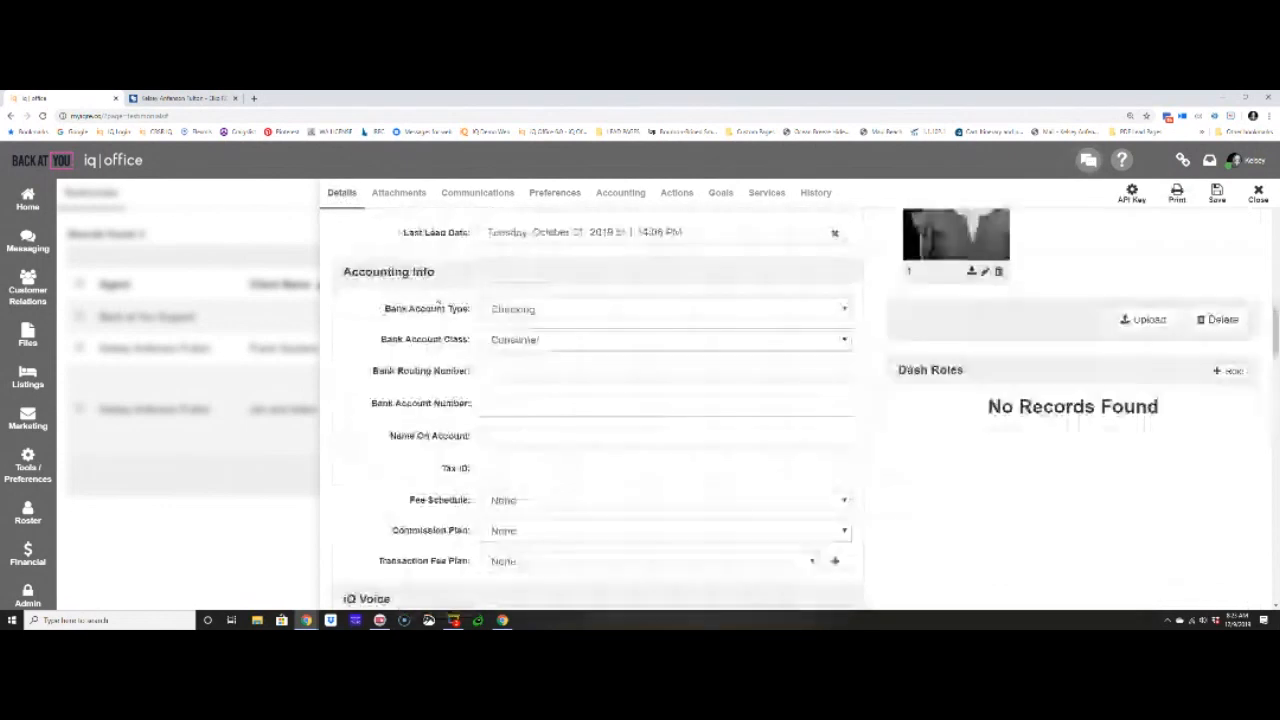
{"action": "scroll", "coordinate": [437, 302], "scroll_direction": "up", "scroll_amount": 5}
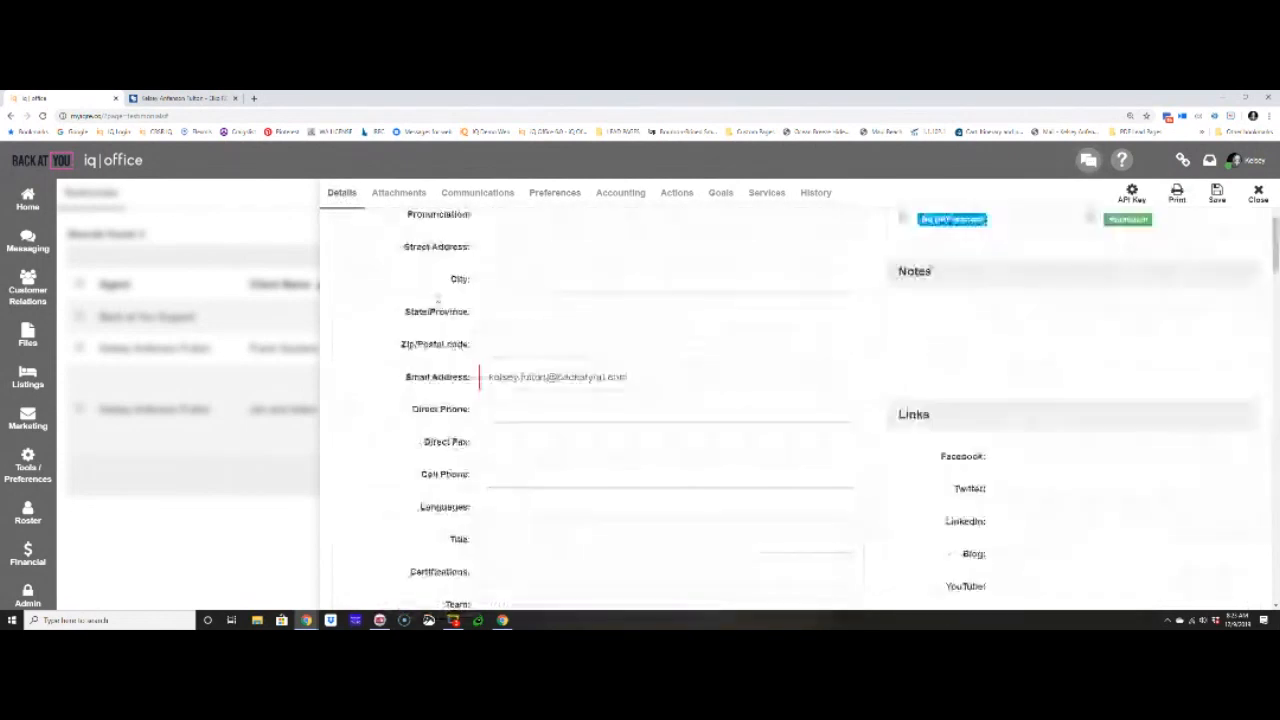
{"action": "scroll", "coordinate": [437, 300], "scroll_direction": "up", "scroll_amount": 2}
{"action": "left_click_drag", "start_coordinate": [636, 477], "coordinate": [489, 477]}
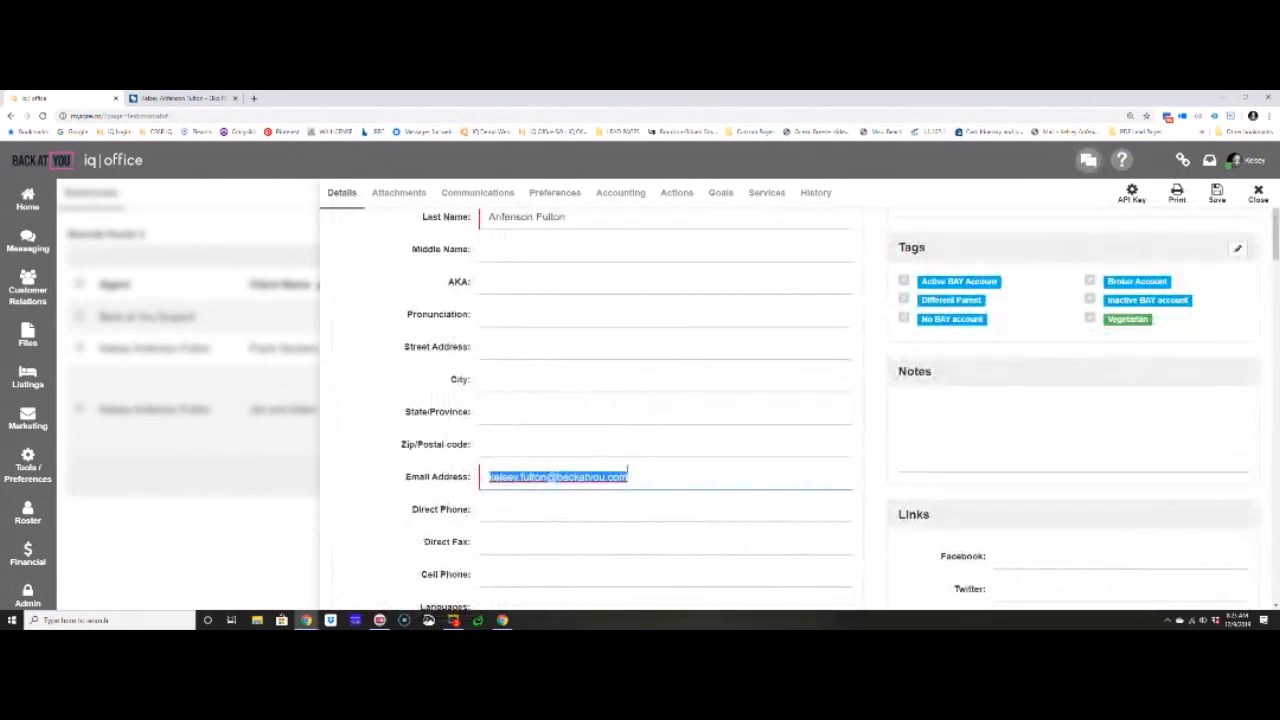
- Enter the agent's Zillow email address in the profile preferences and save the profile
{"action": "left_click", "coordinate": [540, 194]}
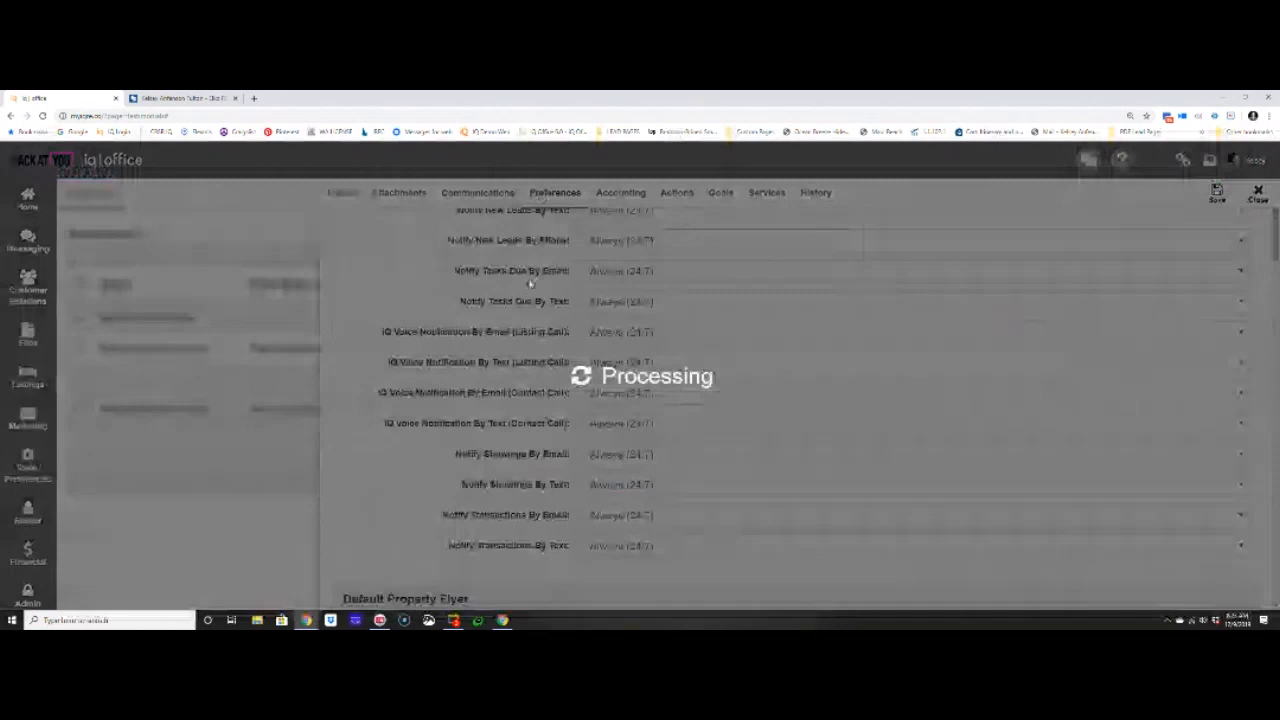
{"action": "scroll", "coordinate": [520, 386], "scroll_direction": "down", "scroll_amount": 10}
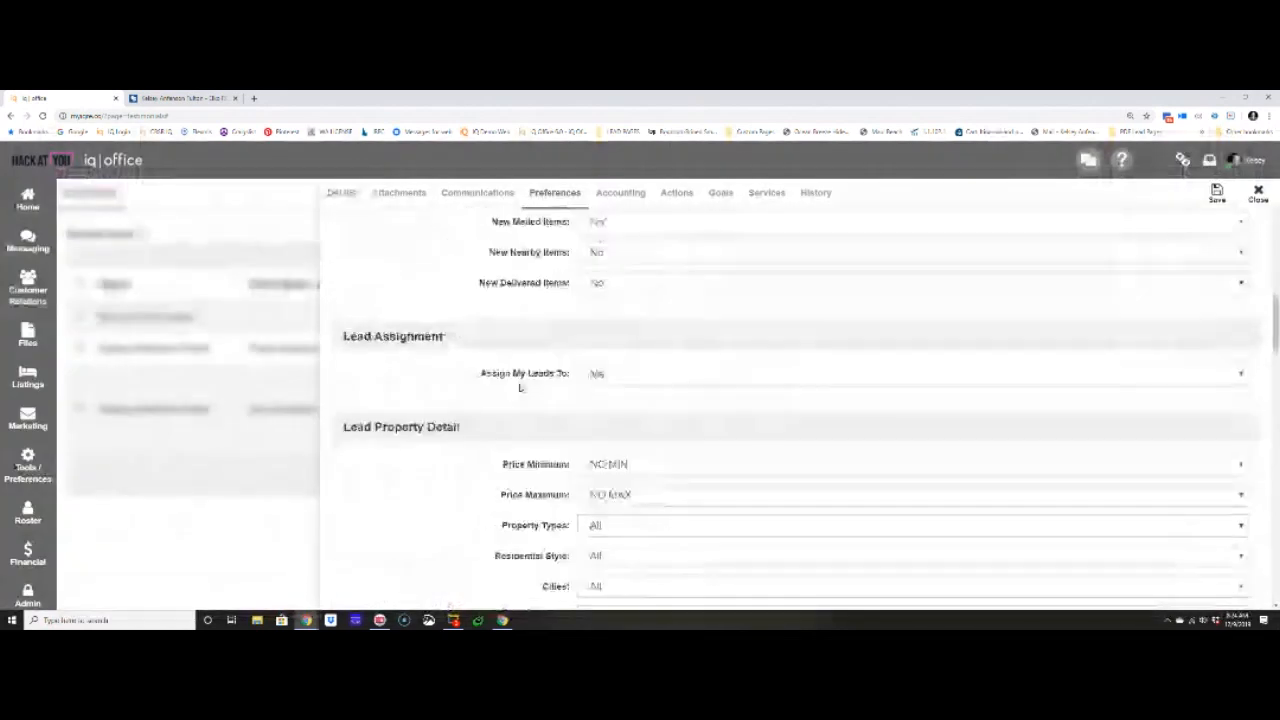
{"action": "scroll", "coordinate": [516, 380], "scroll_direction": "down", "scroll_amount": 5}
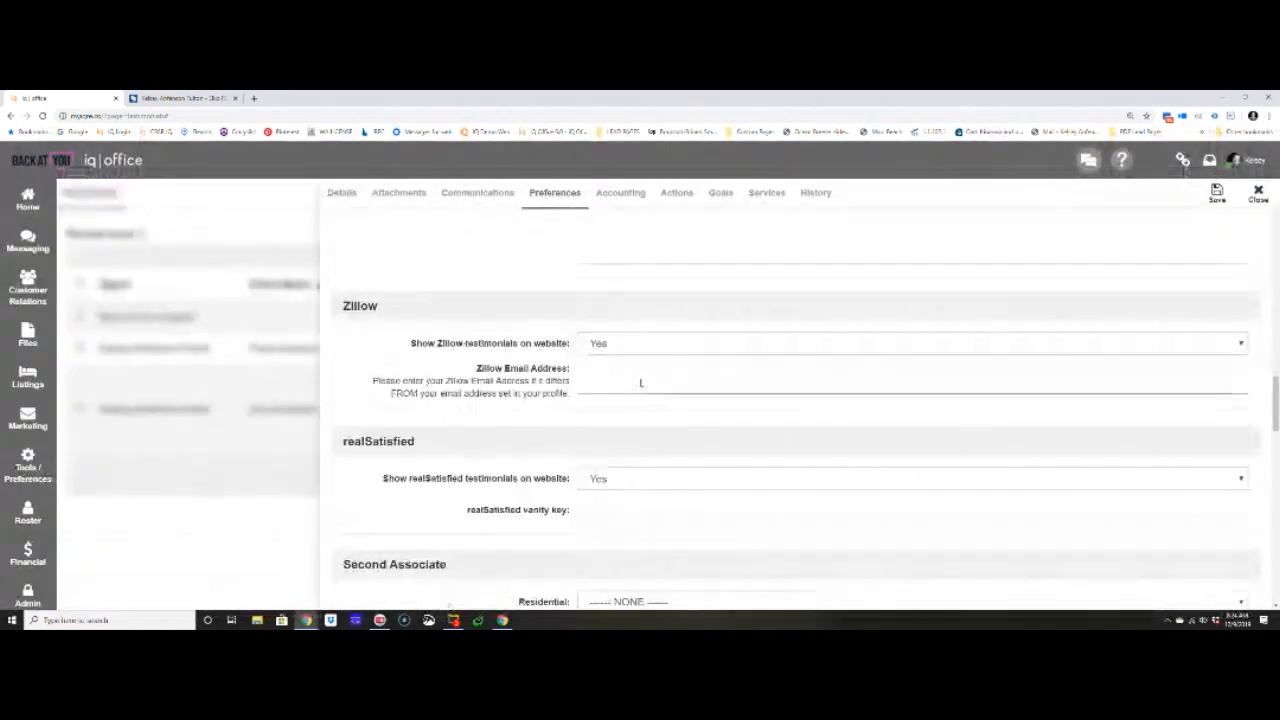
{"action": "left_click", "coordinate": [641, 383]}
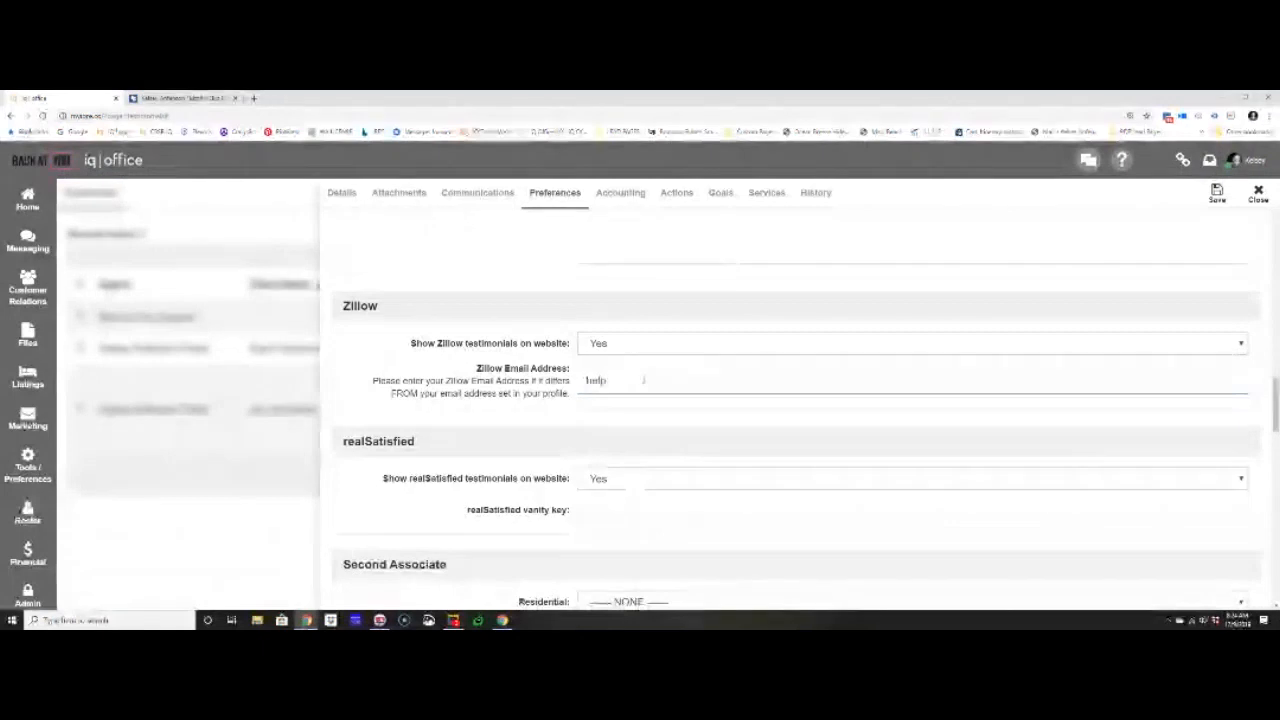
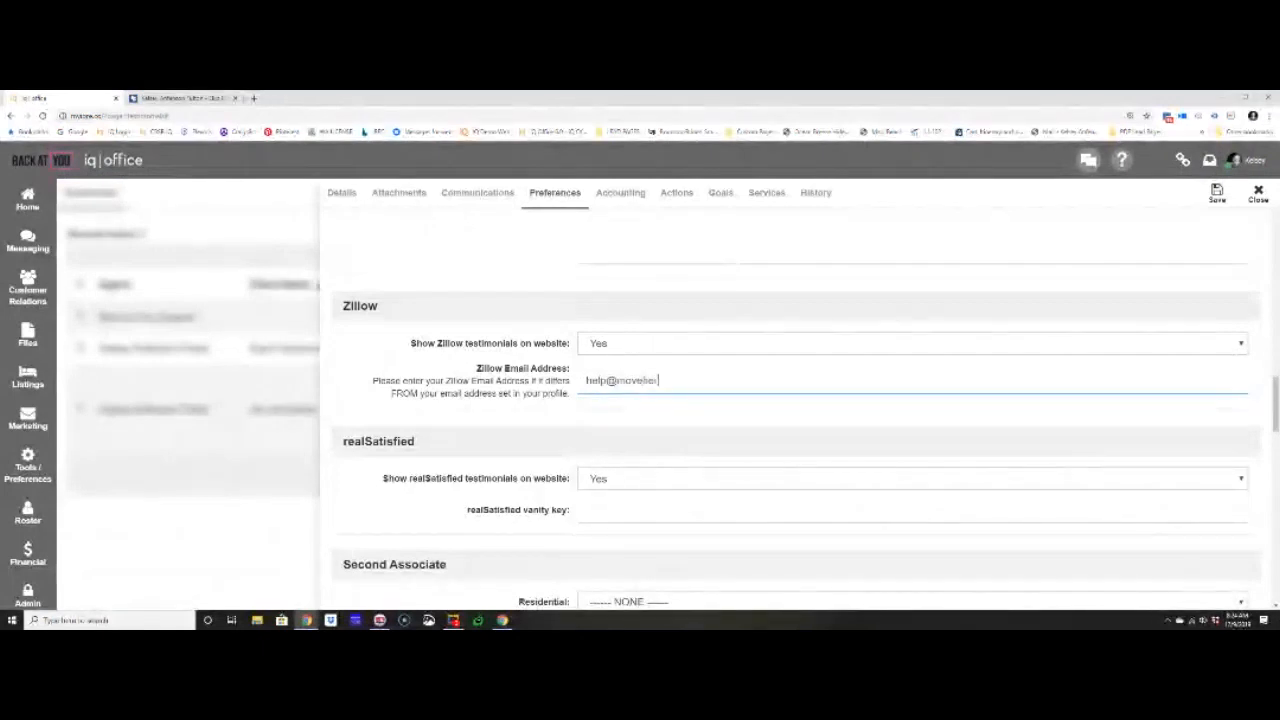
{"action": "left_click", "coordinate": [1217, 192]}
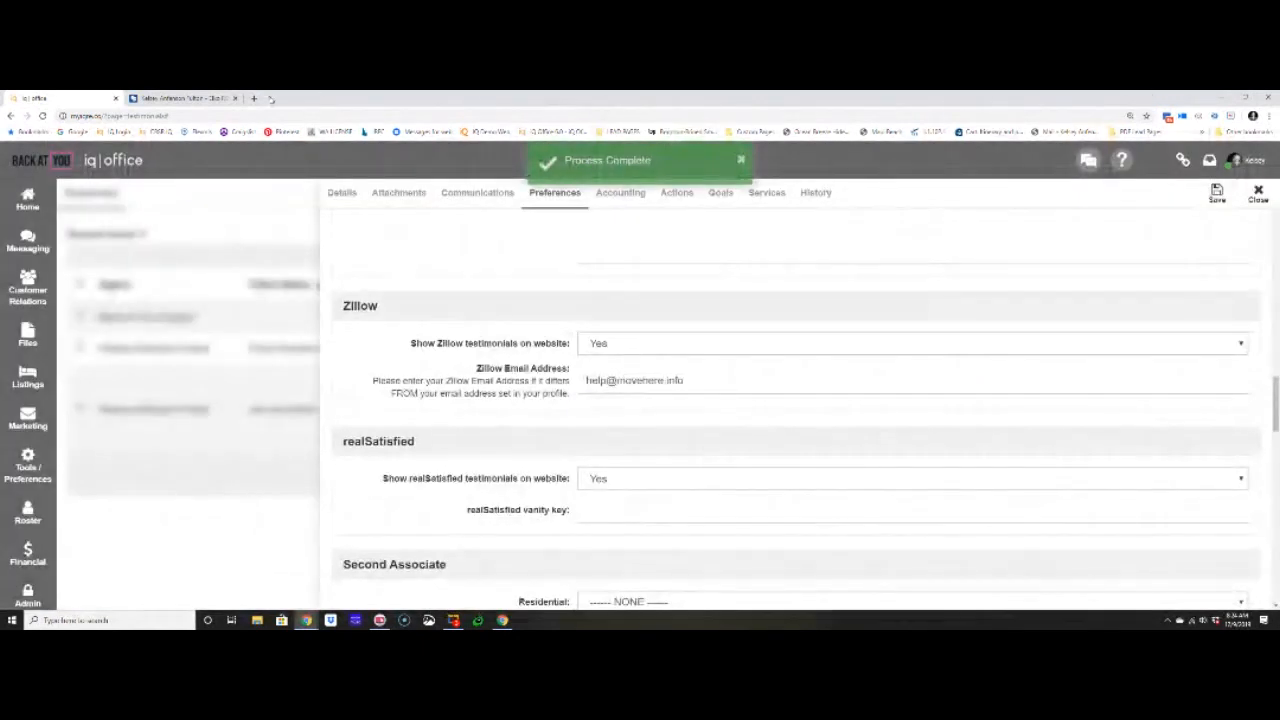
- Open the Coldwell Banker Coeur d'Alene website alongside the agent's site and view the second listed sales associate's About page
{"action": "left_click", "coordinate": [182, 98]}
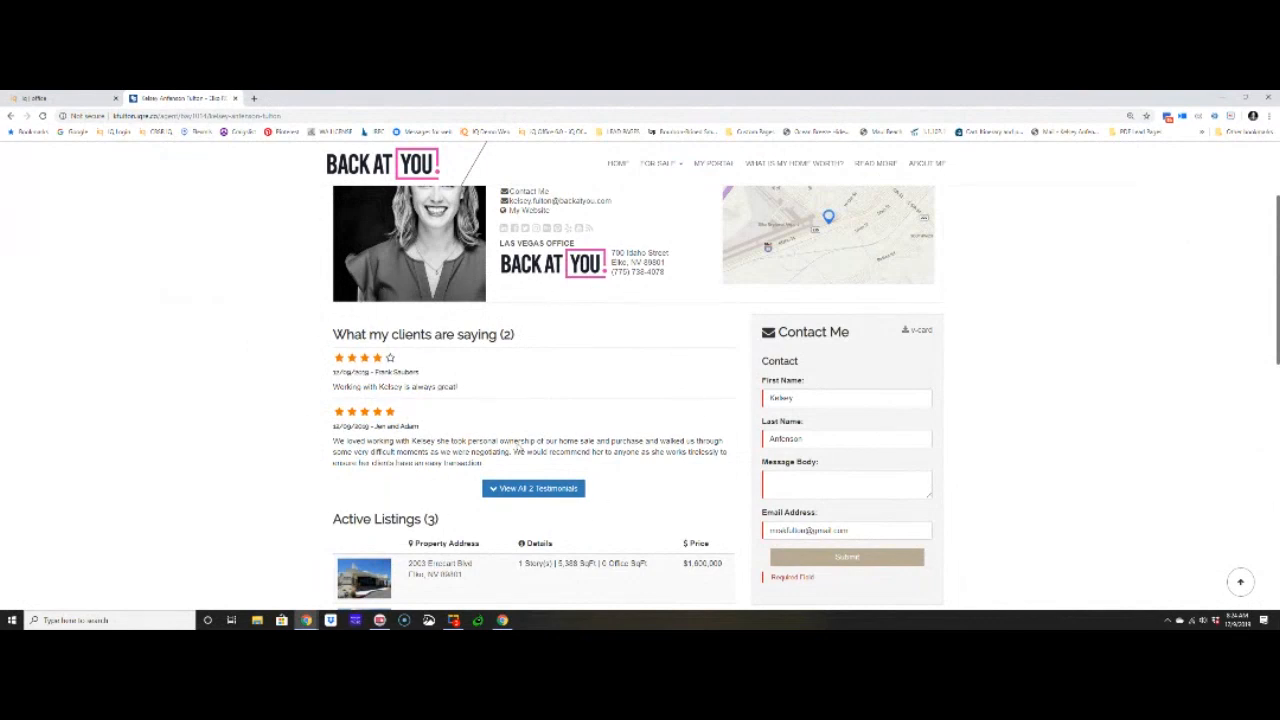
{"action": "left_click", "coordinate": [254, 98]}
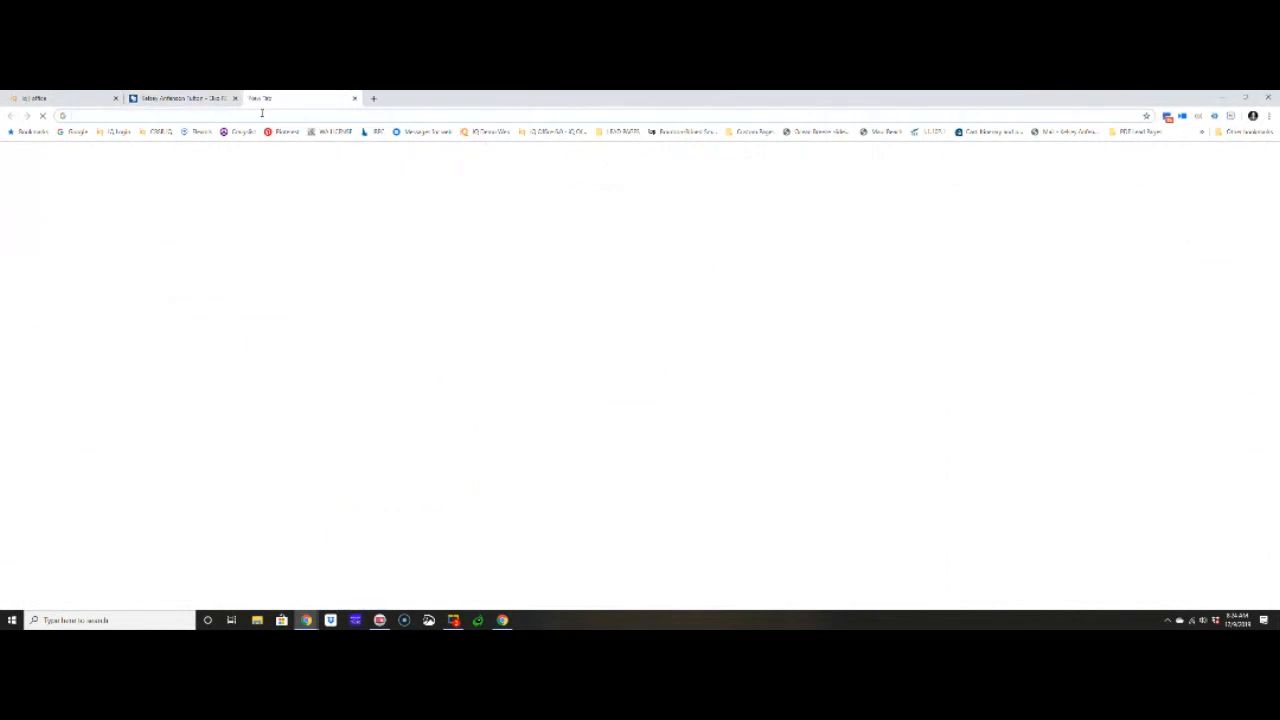
{"action": "type", "text": "idxbroker.com"}
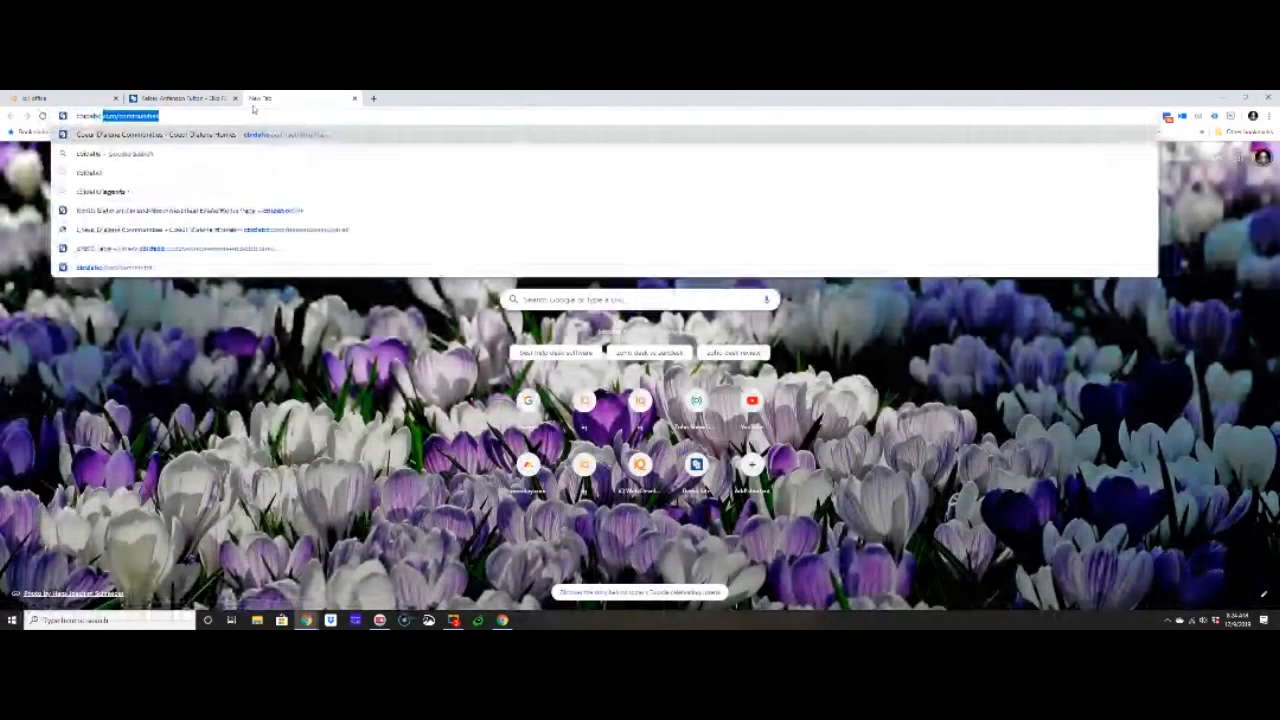
{"action": "key", "text": "Return"}
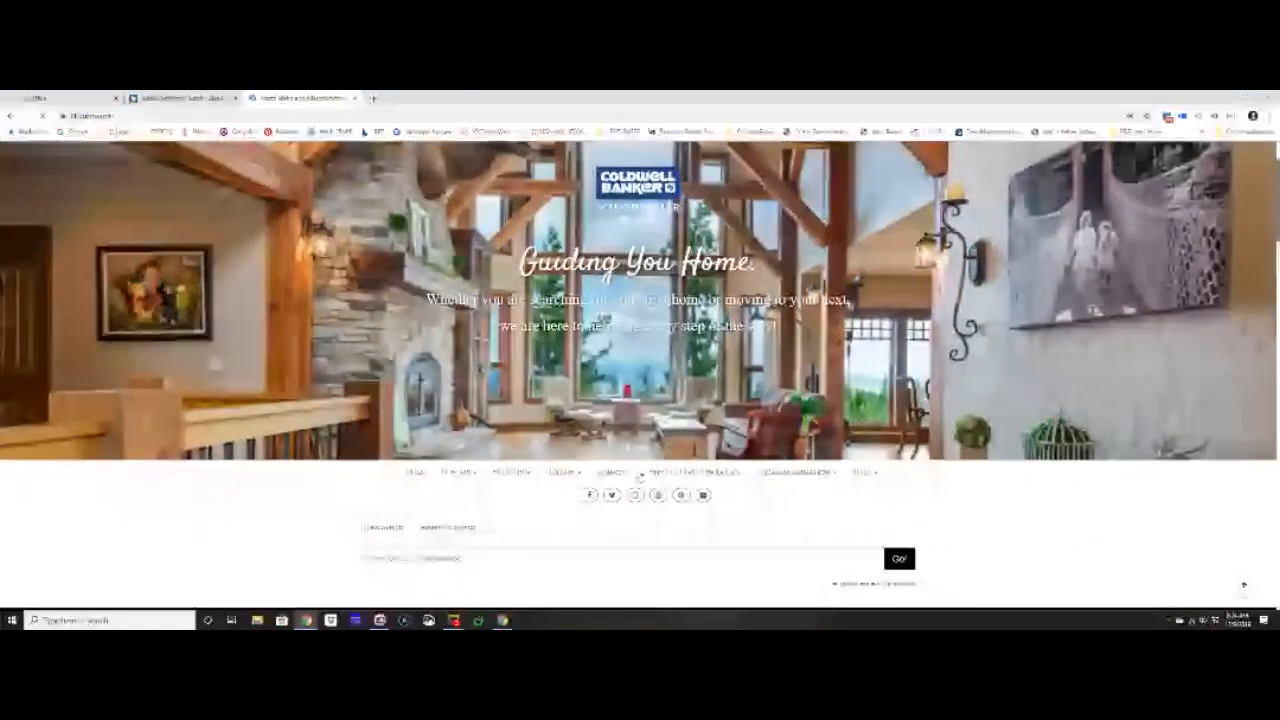
{"action": "mouse_move", "coordinate": [614, 479]}
{"action": "left_click", "coordinate": [612, 514]}
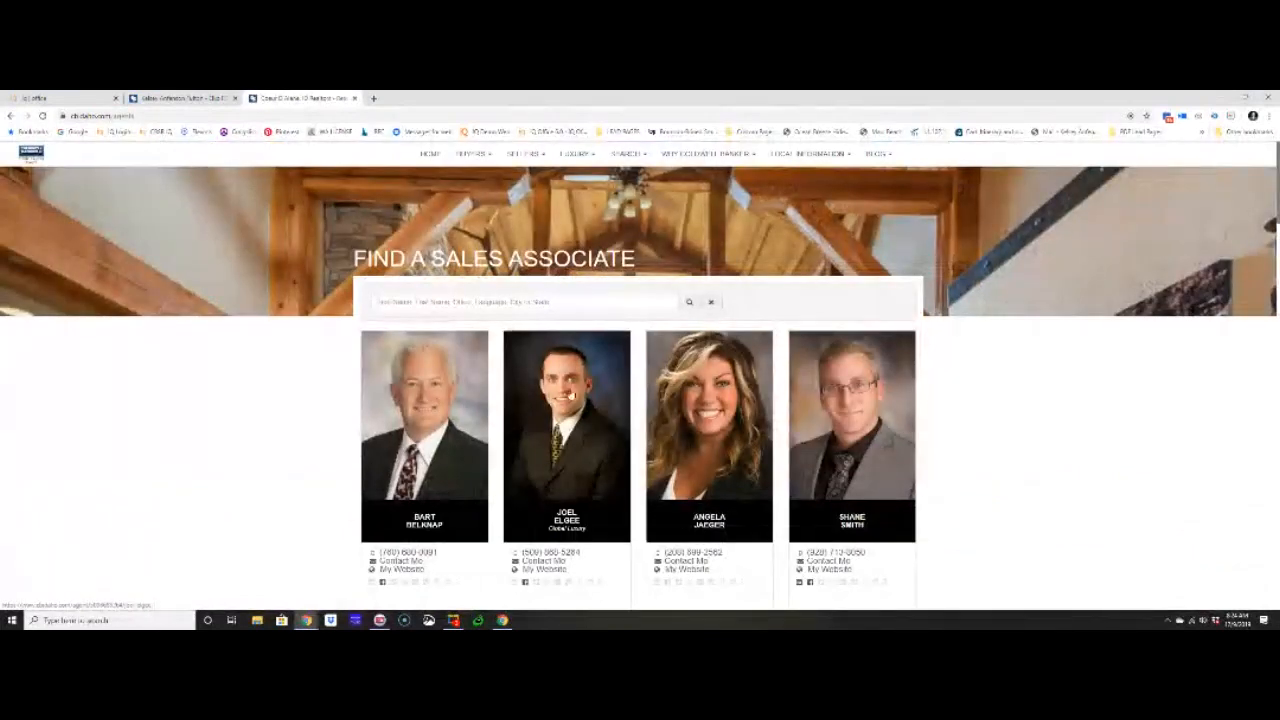
{"action": "scroll", "coordinate": [560, 465], "scroll_direction": "down", "scroll_amount": 2}
{"action": "left_click", "coordinate": [563, 461]}
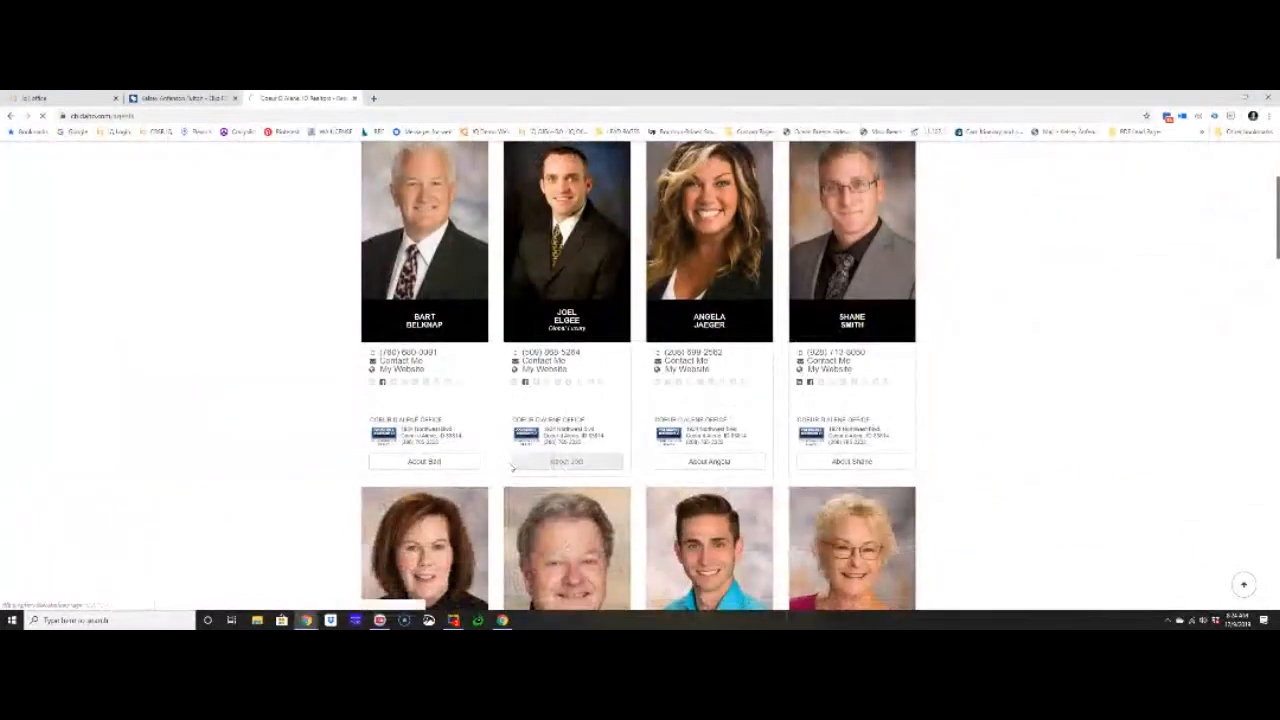
- Examine the Zillow reviews under "What my clients are saying" on the associate's page, enlarging the page for readability
{"action": "scroll", "coordinate": [409, 461], "scroll_direction": "down", "scroll_amount": 3}
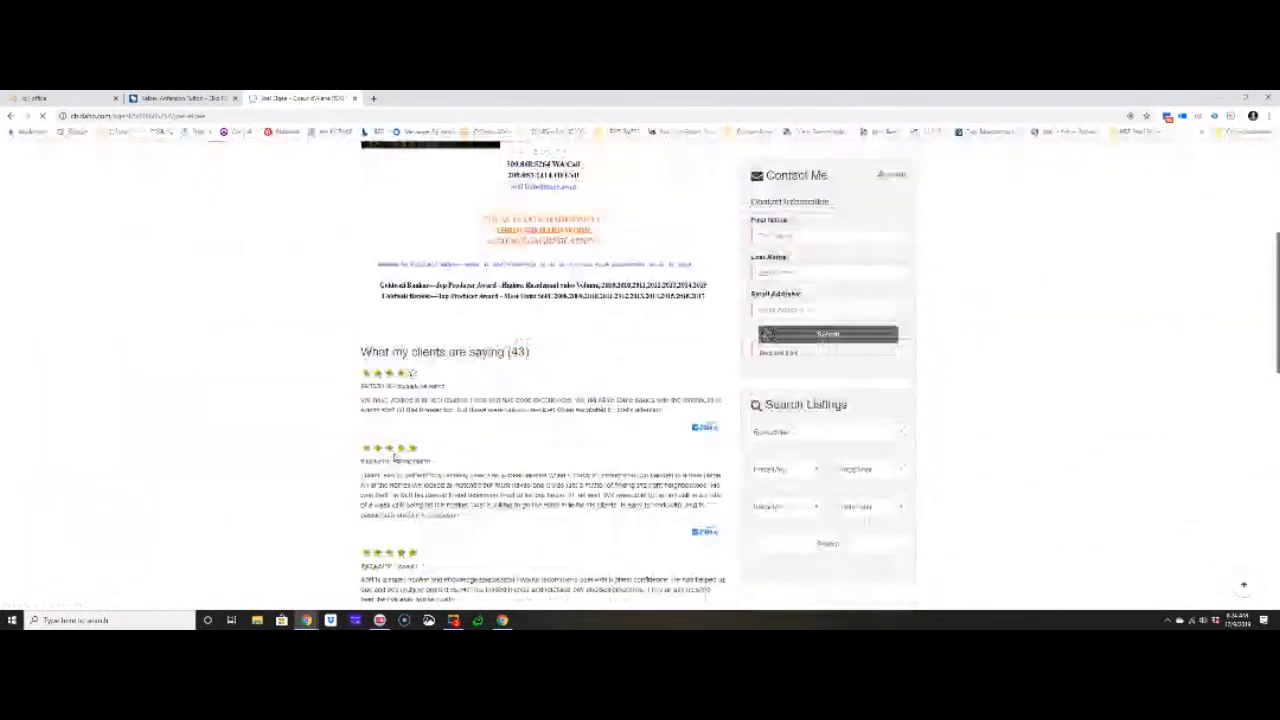
{"action": "left_click_drag", "start_coordinate": [361, 352], "coordinate": [545, 363]}
{"action": "key", "text": "ctrl+plus"}
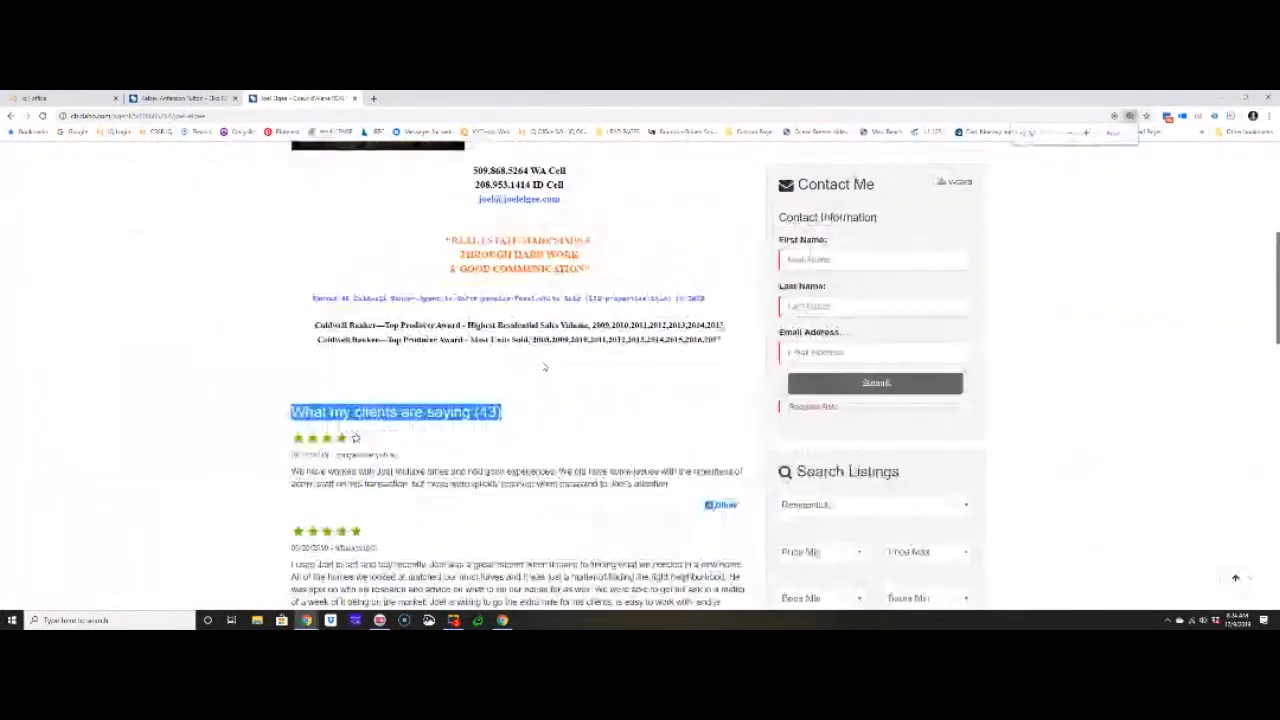
{"action": "left_click", "coordinate": [294, 442]}
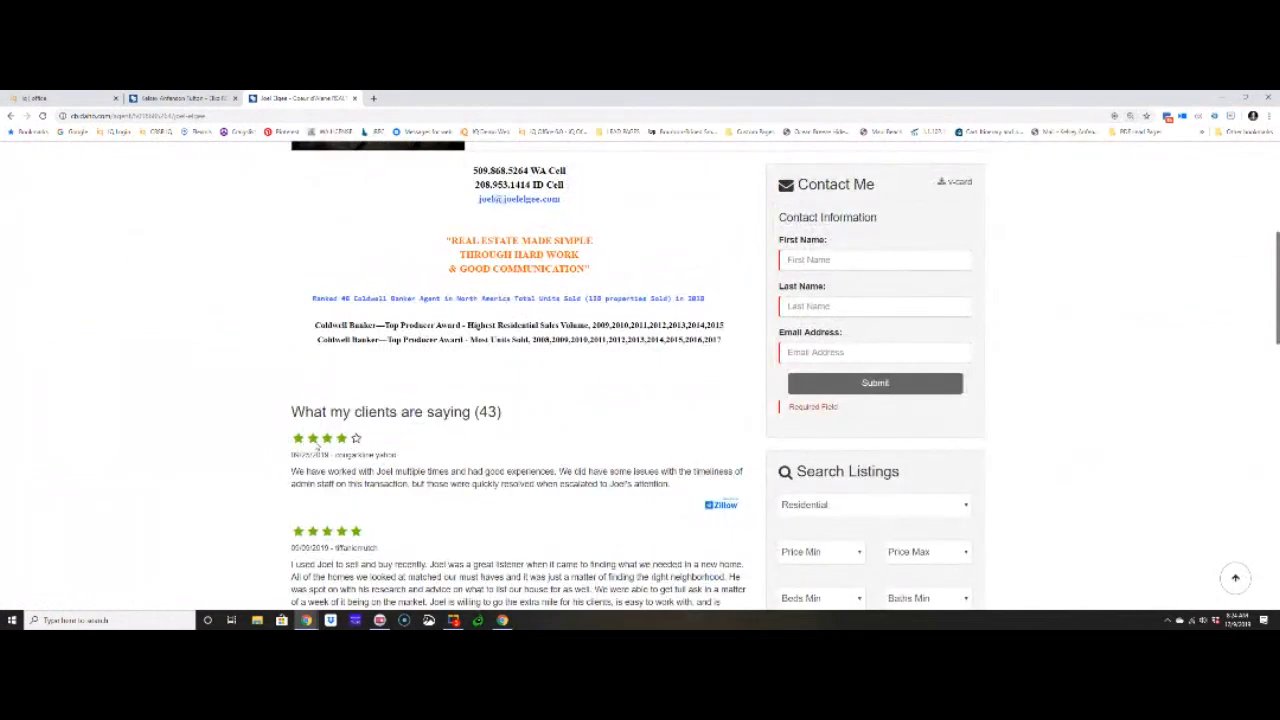
{"action": "scroll", "coordinate": [358, 458], "scroll_direction": "down", "scroll_amount": 1}
{"action": "scroll", "coordinate": [358, 458], "scroll_direction": "down", "scroll_amount": 3}
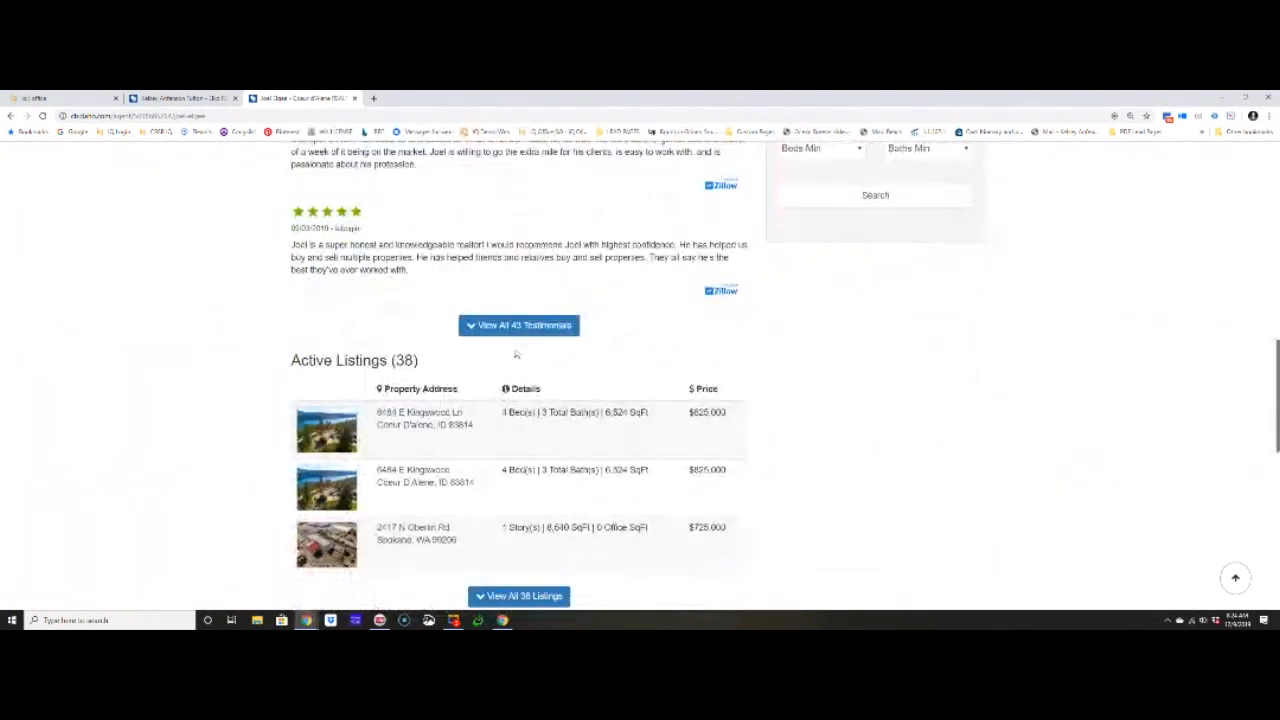
{"action": "scroll", "coordinate": [446, 358], "scroll_direction": "up", "scroll_amount": 1}
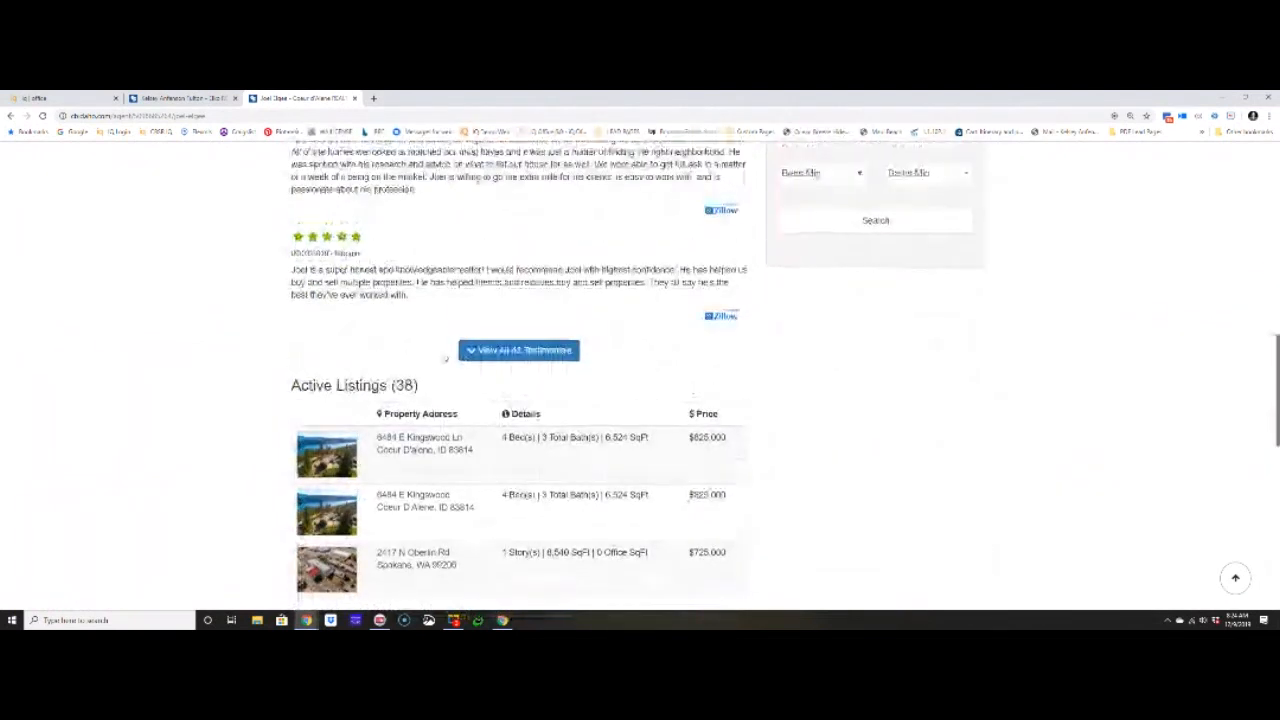
- Return to iq office, close the agent's profile and open the My Surveys list
{"action": "left_click", "coordinate": [183, 98]}
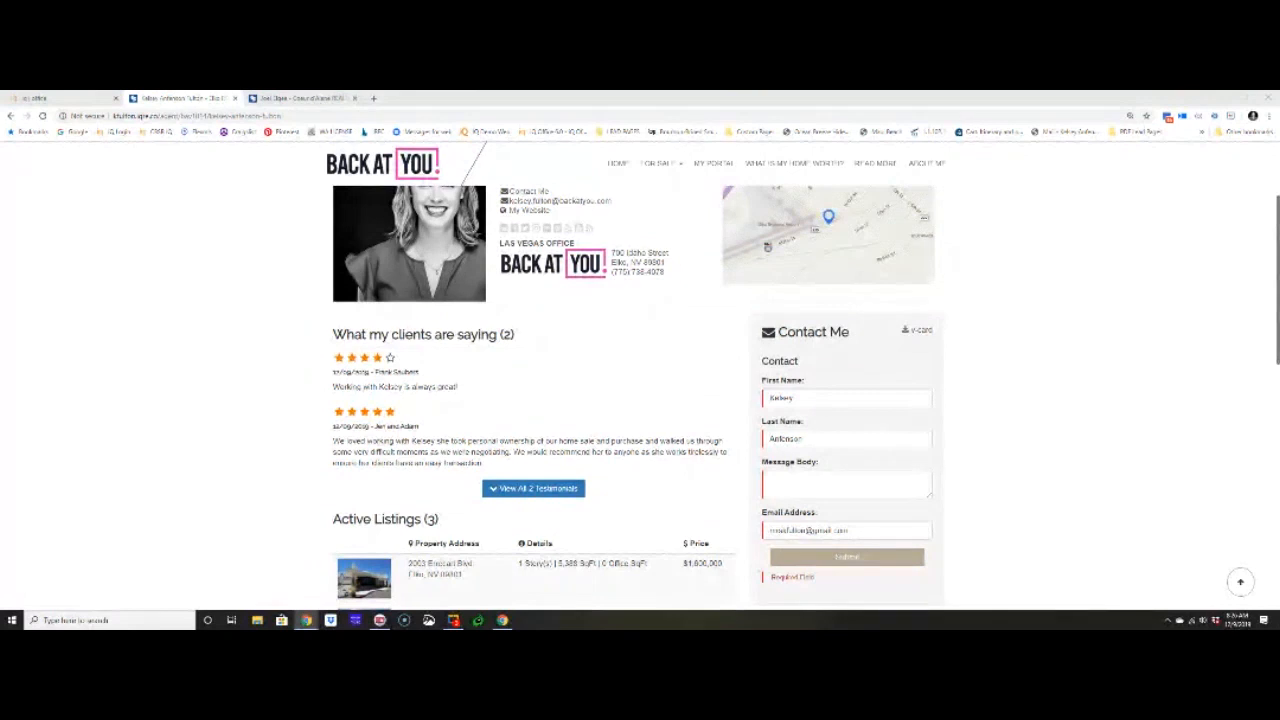
{"action": "left_click", "coordinate": [35, 98]}
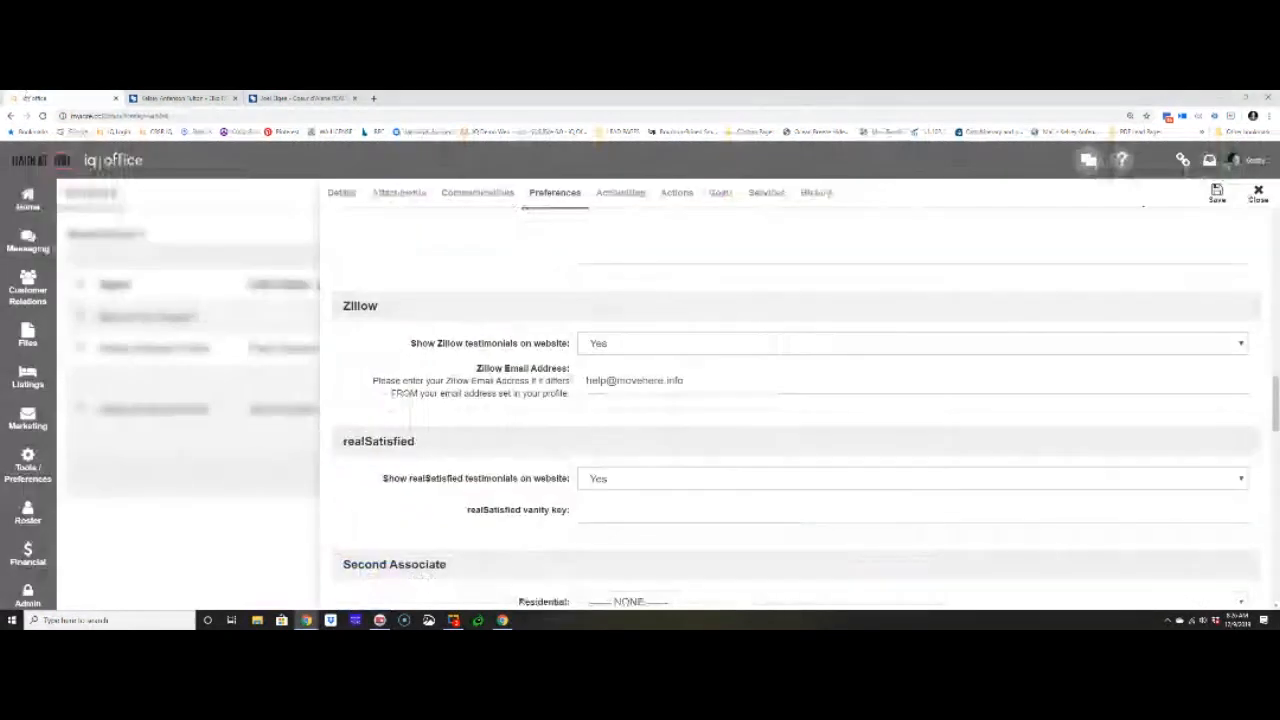
{"action": "left_click", "coordinate": [1258, 192]}
{"action": "left_click", "coordinate": [28, 418]}
{"action": "scroll", "coordinate": [78, 560], "scroll_direction": "down", "scroll_amount": 2}
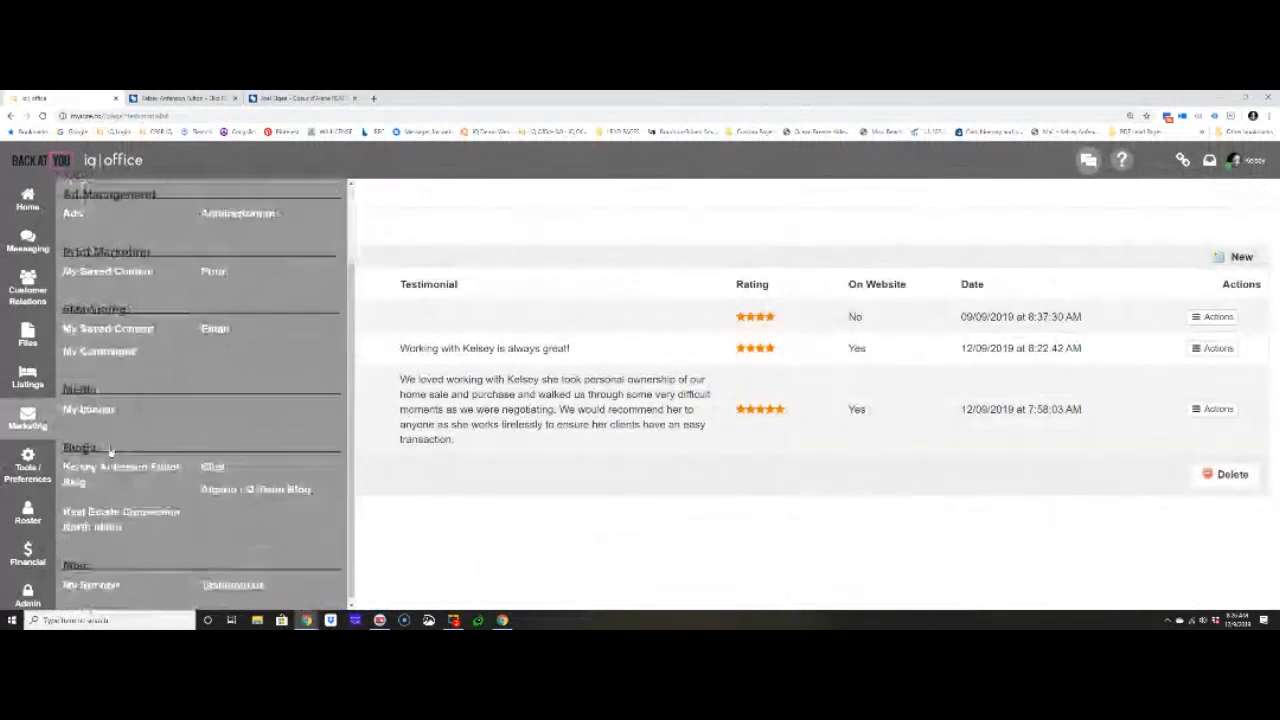
{"action": "left_click", "coordinate": [105, 581]}
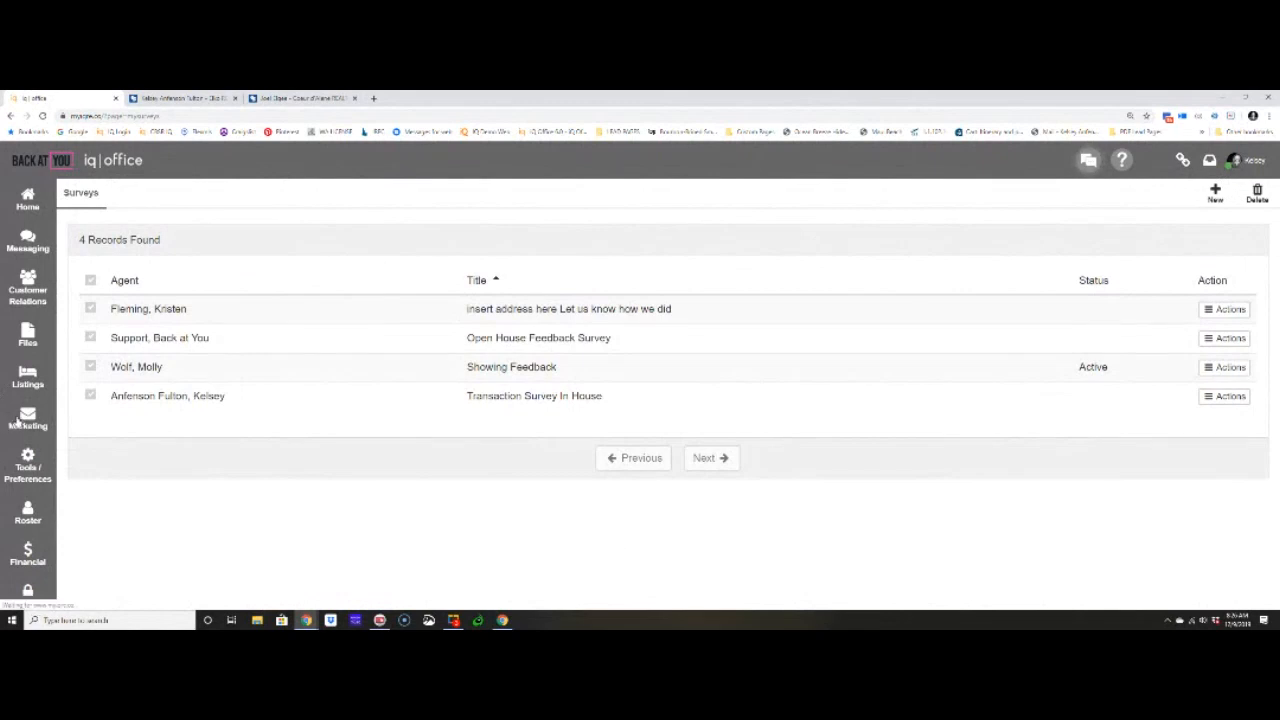
- Open the testimonials list and compare it with the client testimonials on the agent's website
{"action": "left_click", "coordinate": [20, 418]}
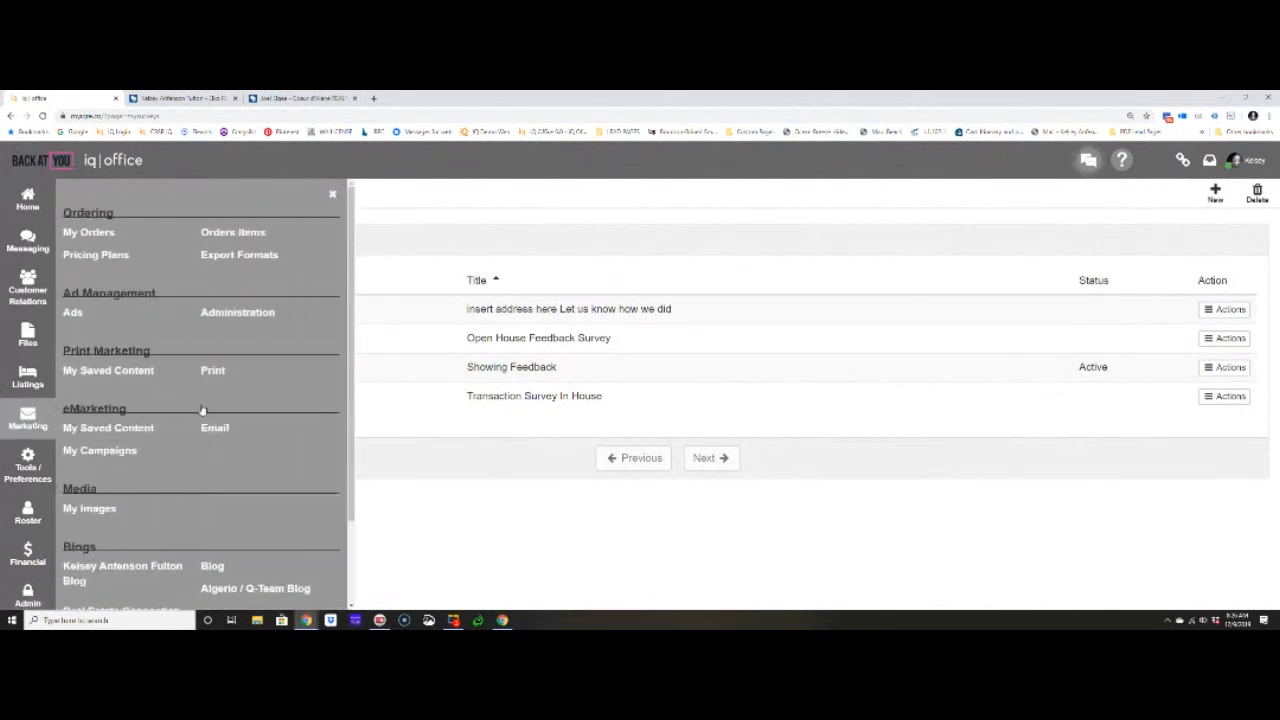
{"action": "scroll", "coordinate": [200, 450], "scroll_direction": "down", "scroll_amount": 3}
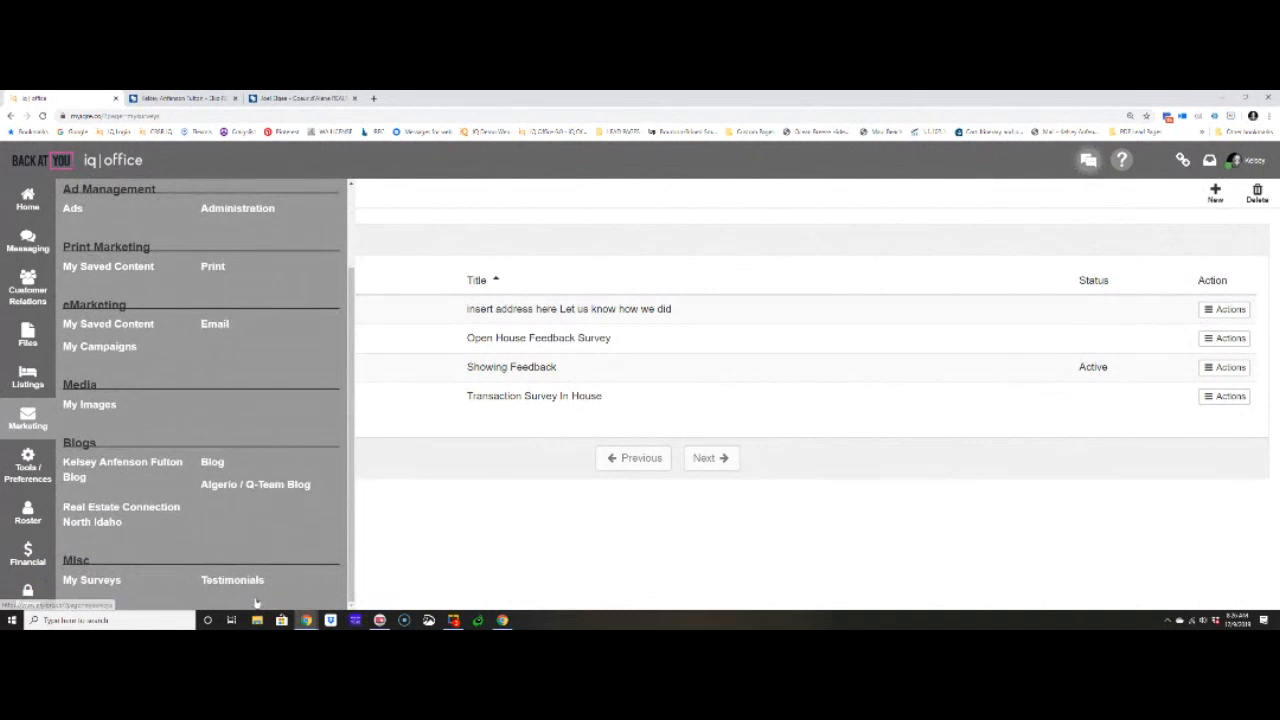
{"action": "left_click", "coordinate": [252, 581]}
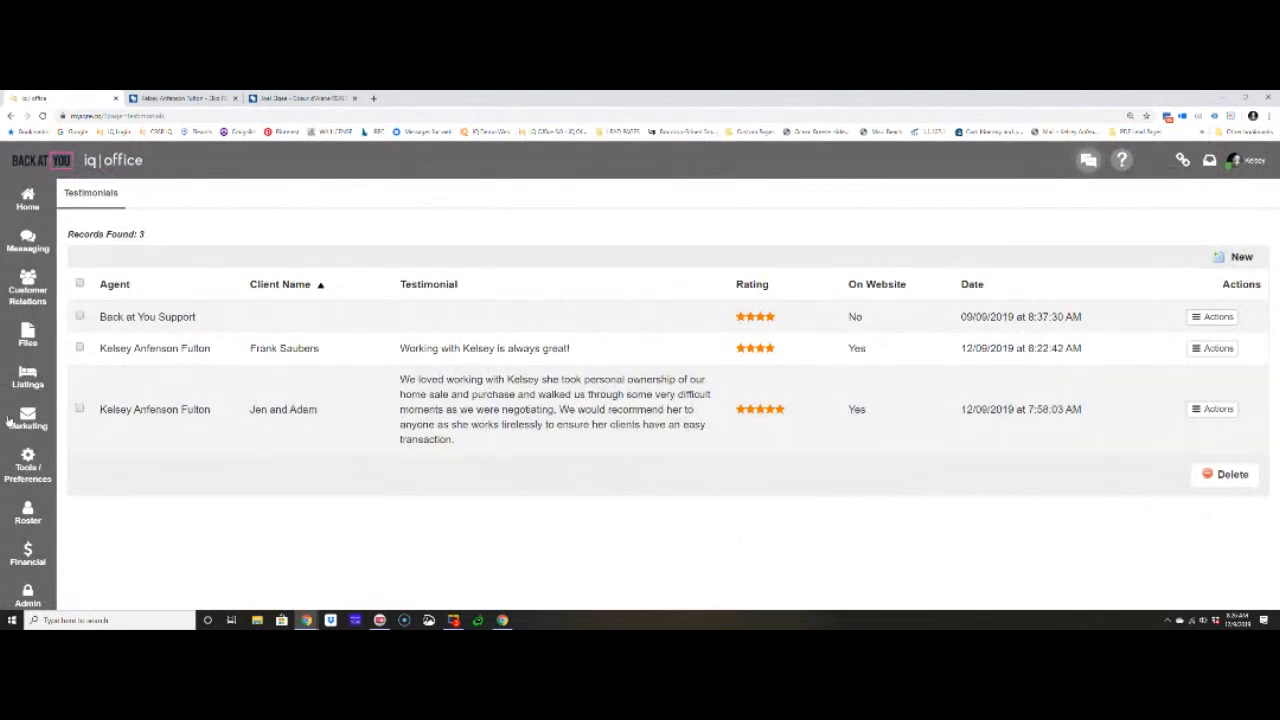
{"action": "left_click", "coordinate": [180, 98]}
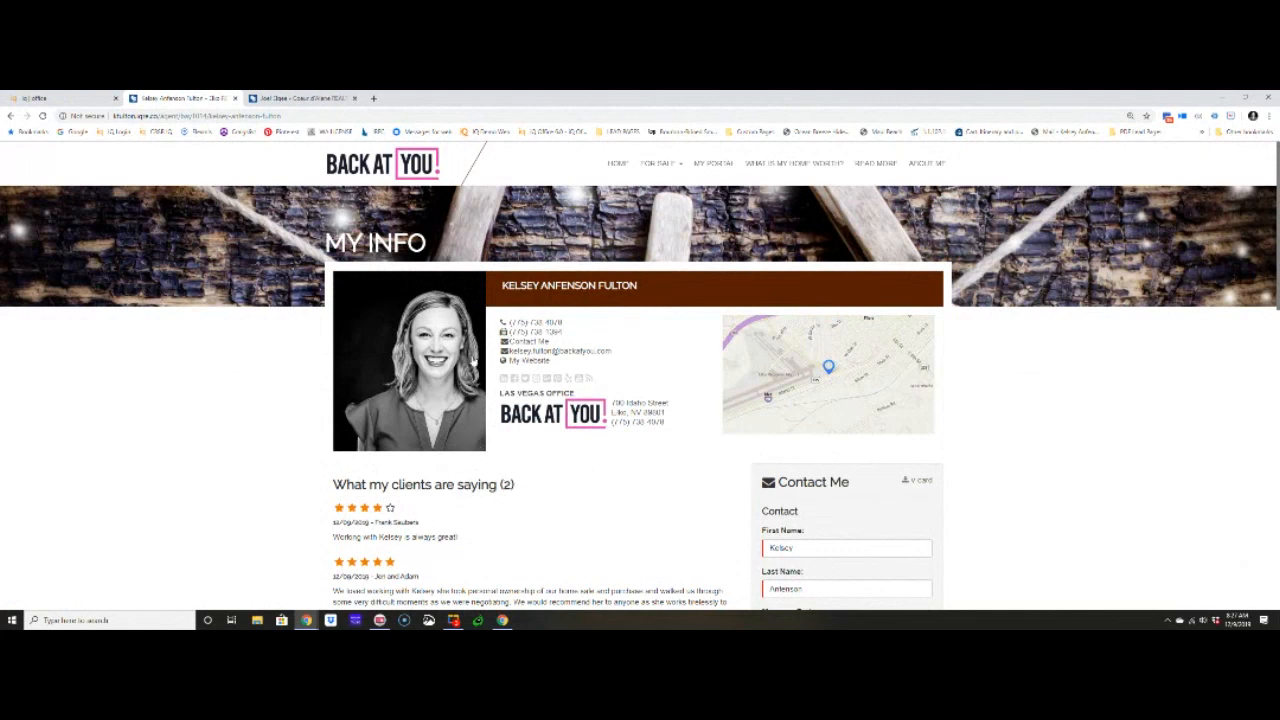
{"action": "left_click", "coordinate": [78, 98]}
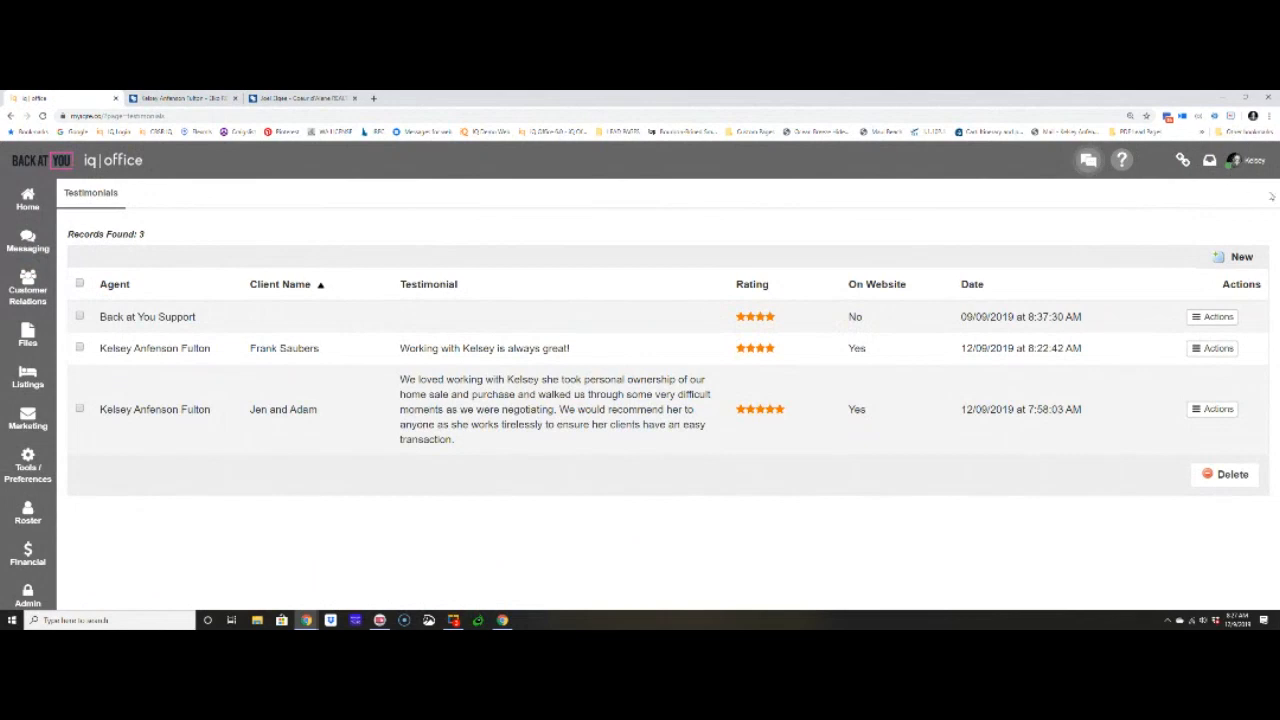
- Open the agent's own profile preferences and review the Zillow testimonial display option and Zillow email address
{"action": "left_click", "coordinate": [1240, 166]}
{"action": "left_click", "coordinate": [1080, 358]}
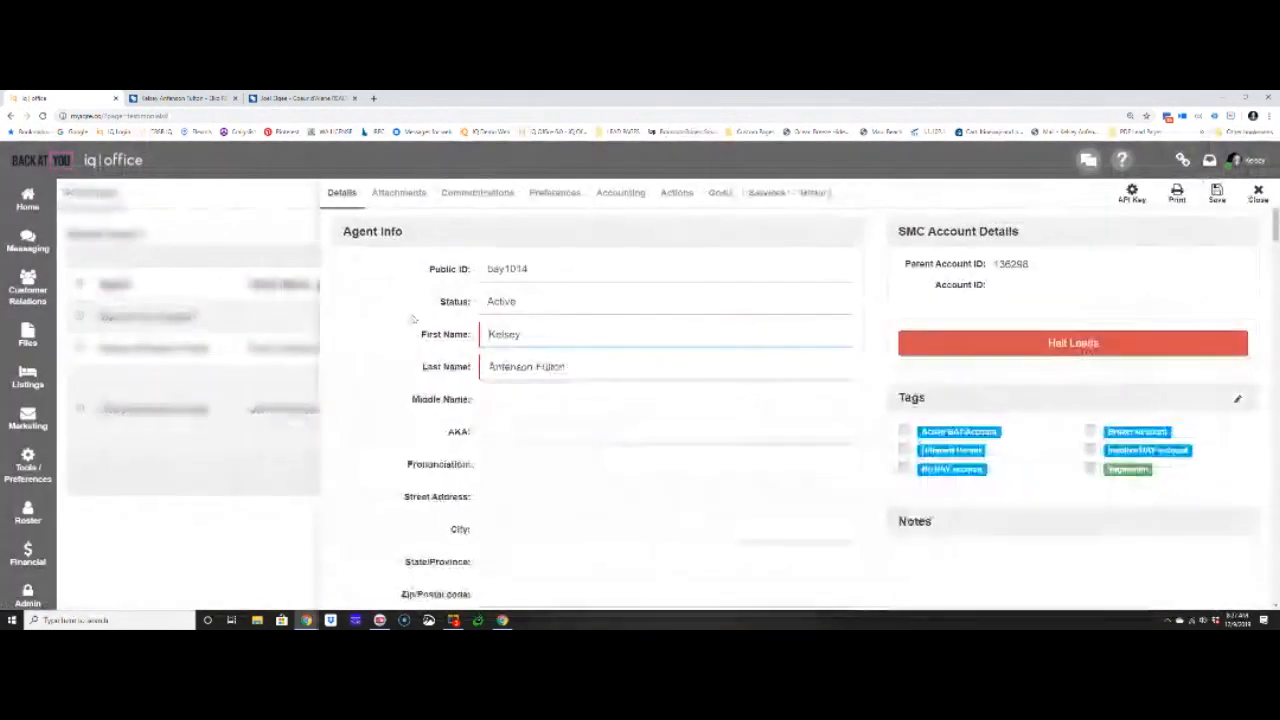
{"action": "left_click", "coordinate": [573, 191]}
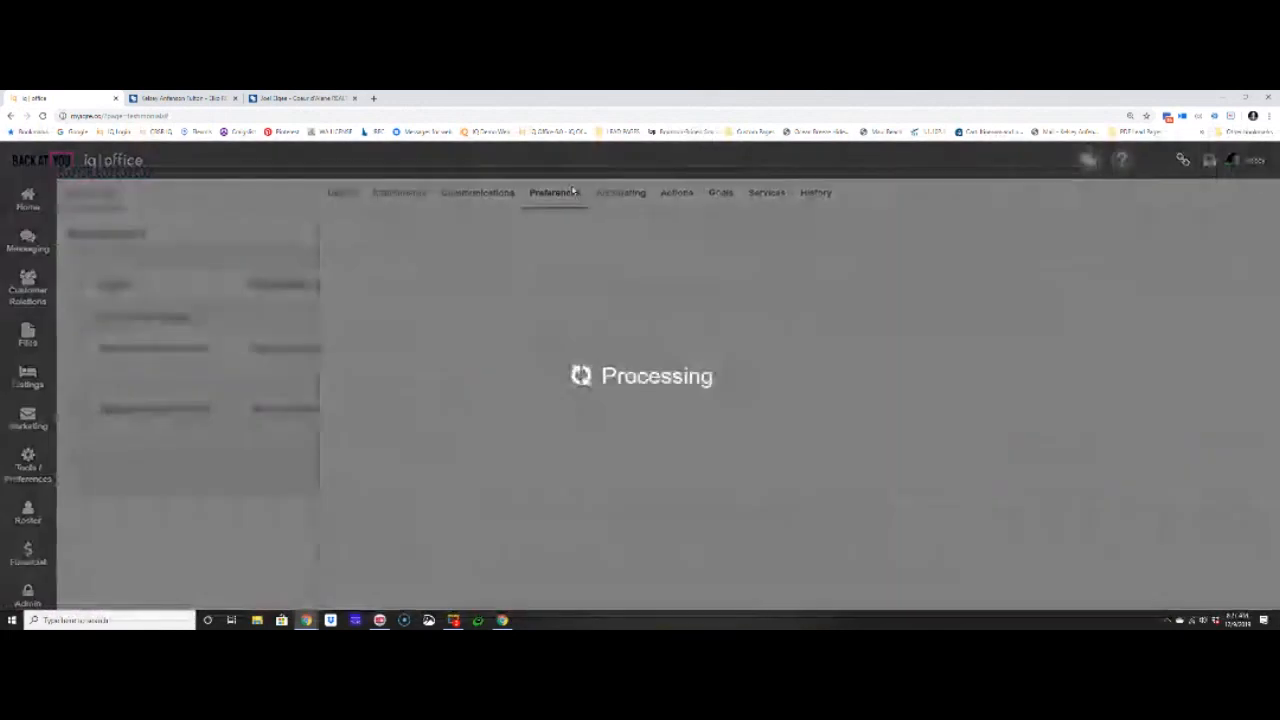
{"action": "scroll", "coordinate": [622, 349], "scroll_direction": "down", "scroll_amount": 1}
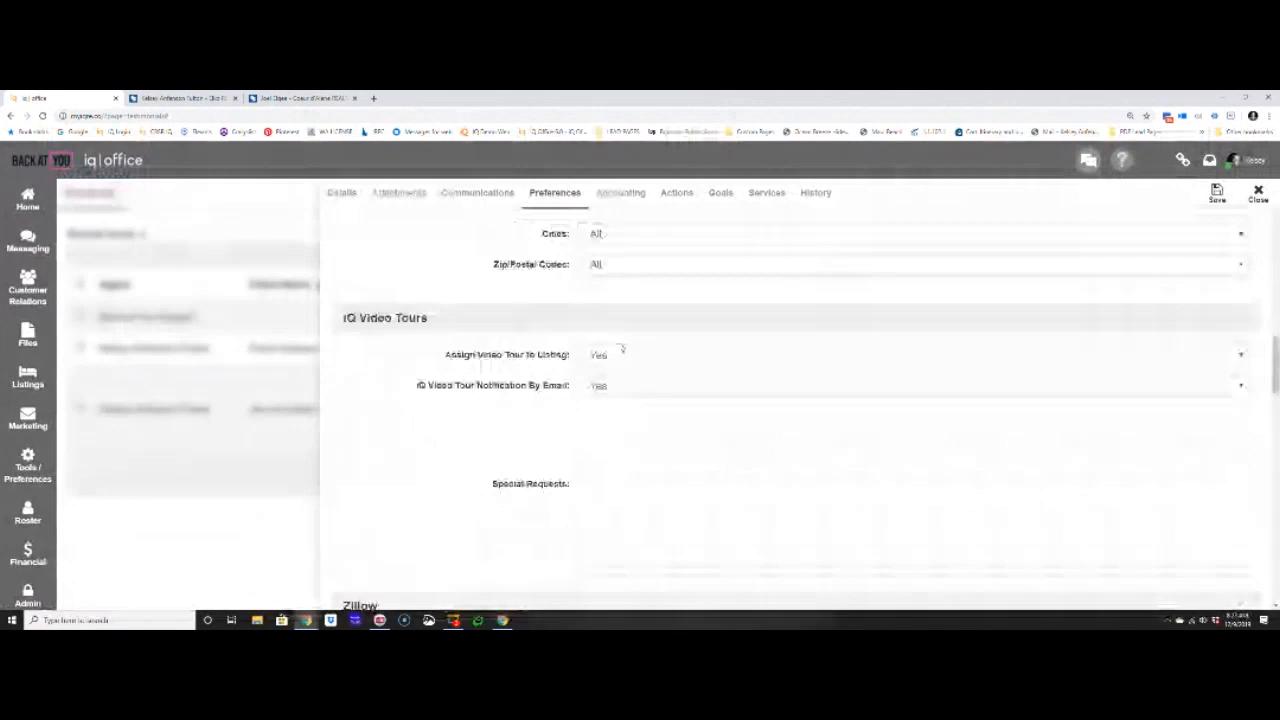
{"action": "scroll", "coordinate": [622, 349], "scroll_direction": "down", "scroll_amount": 4}
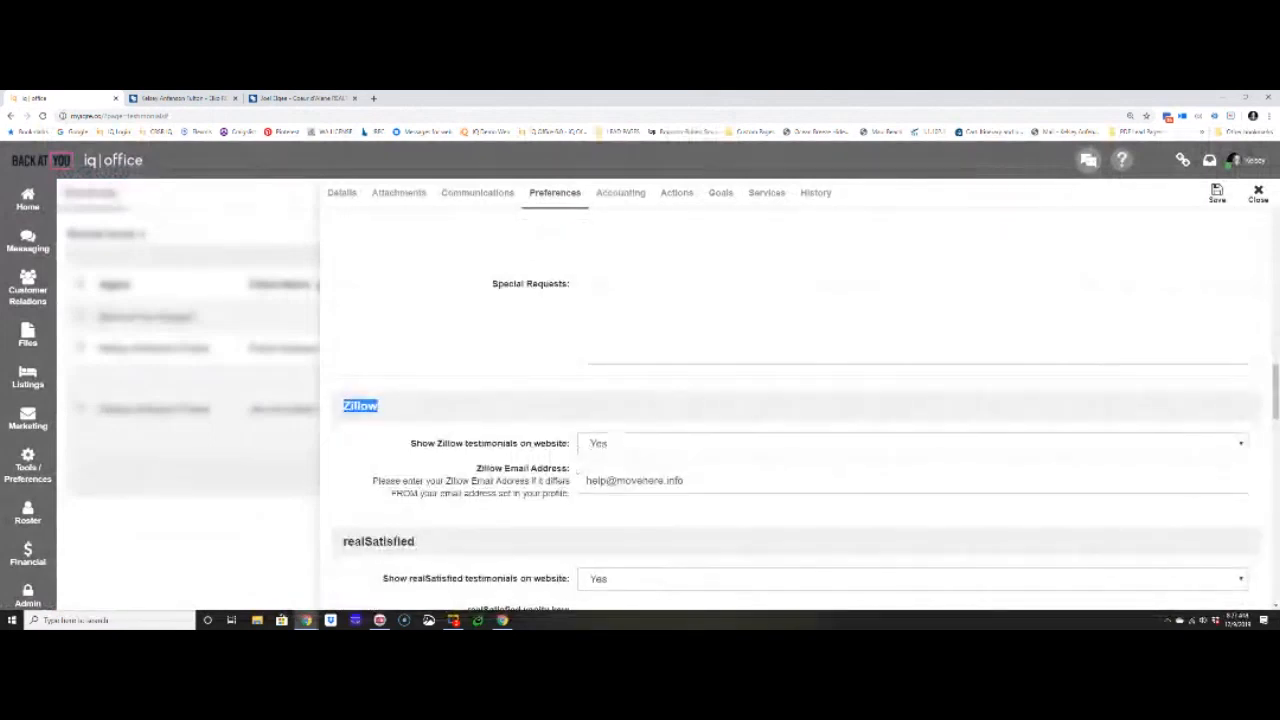
{"action": "triple_click", "coordinate": [560, 478]}
{"action": "left_click", "coordinate": [715, 480]}
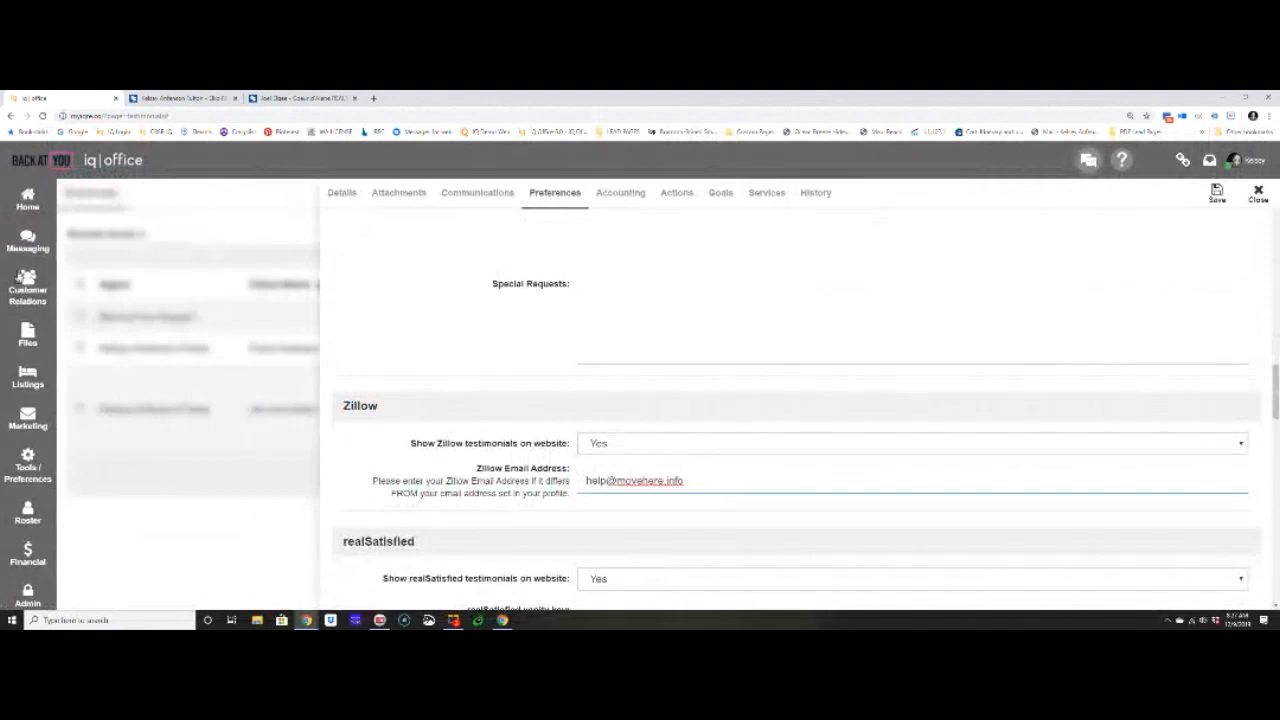
- Dismiss the tools navigation and close the agent's profile without saving to return to the testimonials list
{"action": "left_click", "coordinate": [25, 476]}
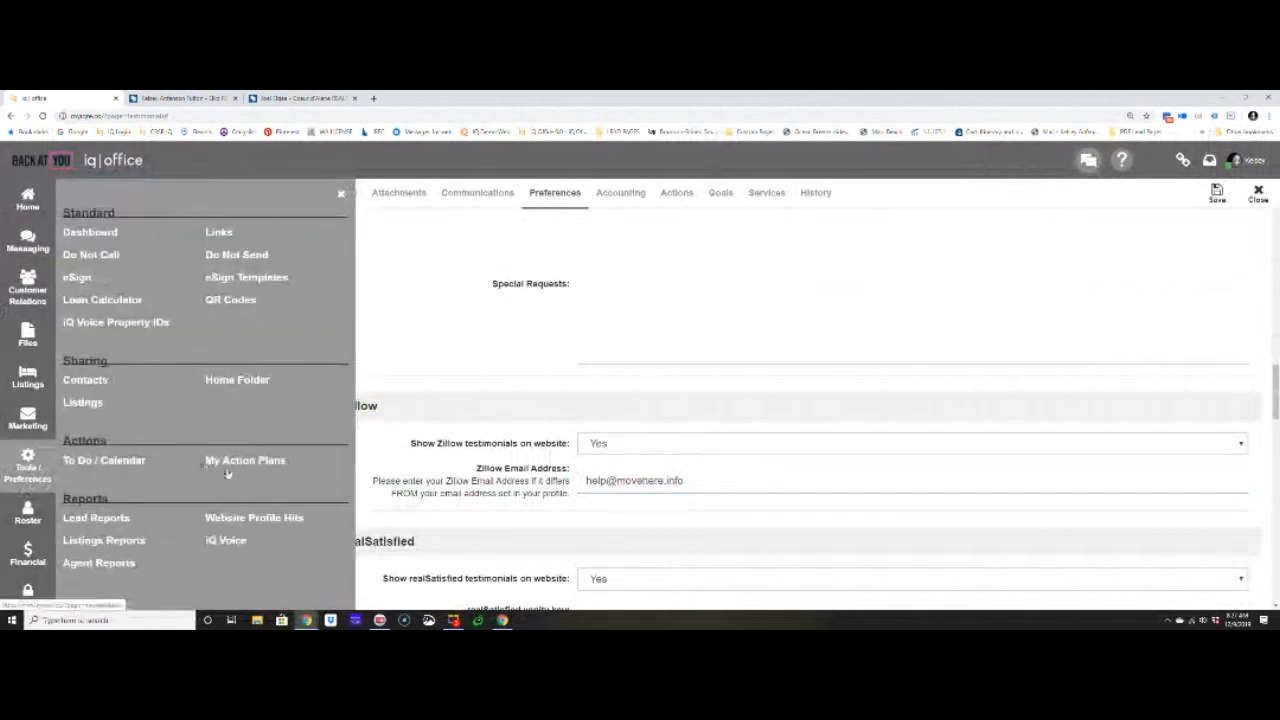
{"action": "left_click", "coordinate": [341, 193]}
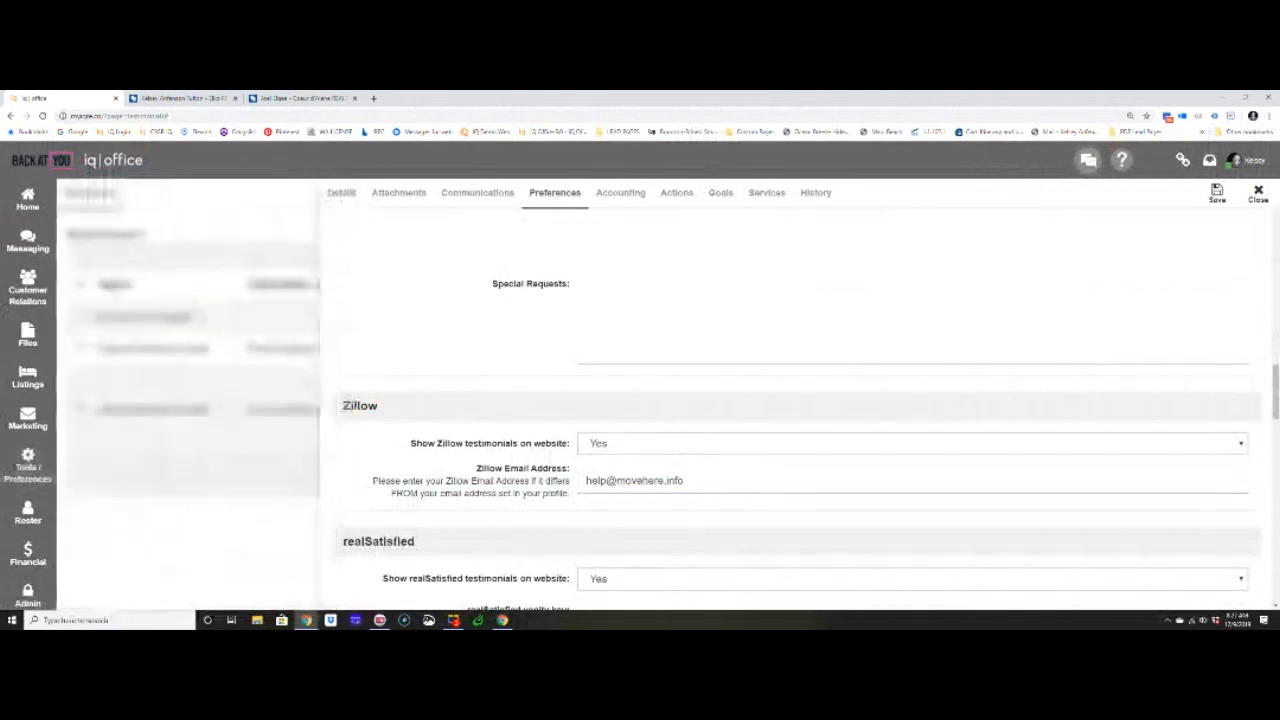
{"action": "left_click", "coordinate": [1258, 194]}
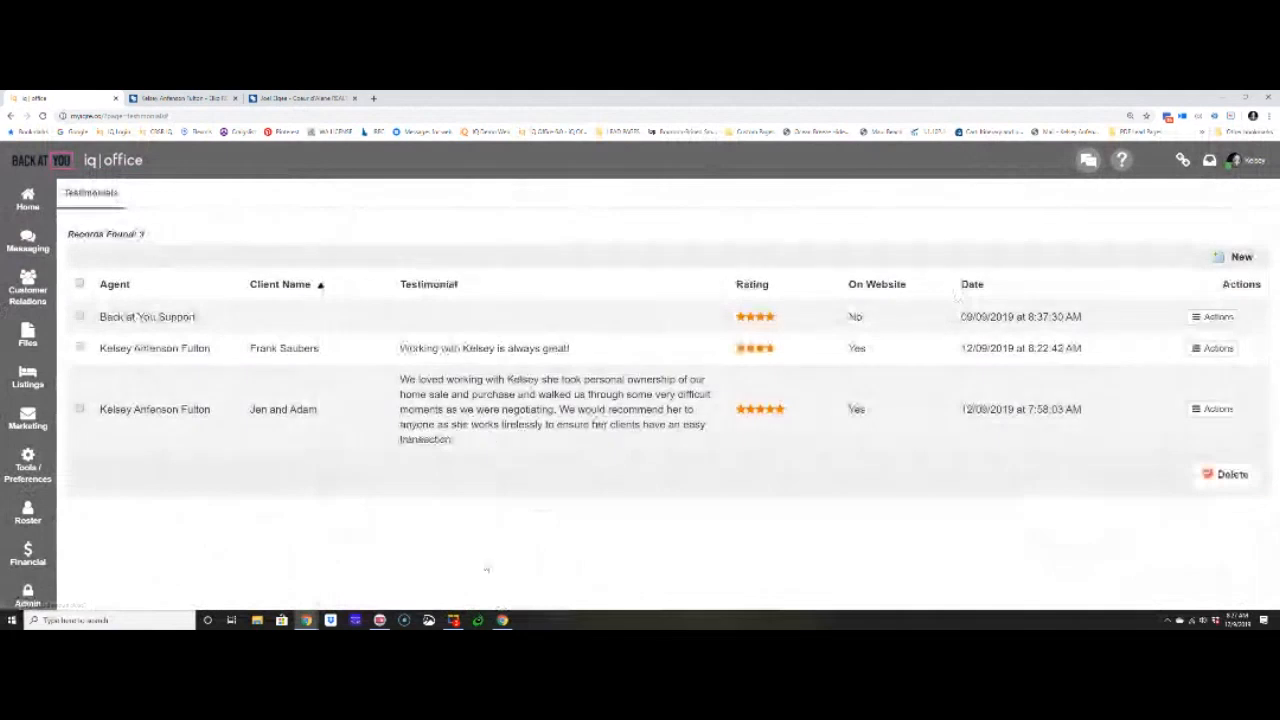